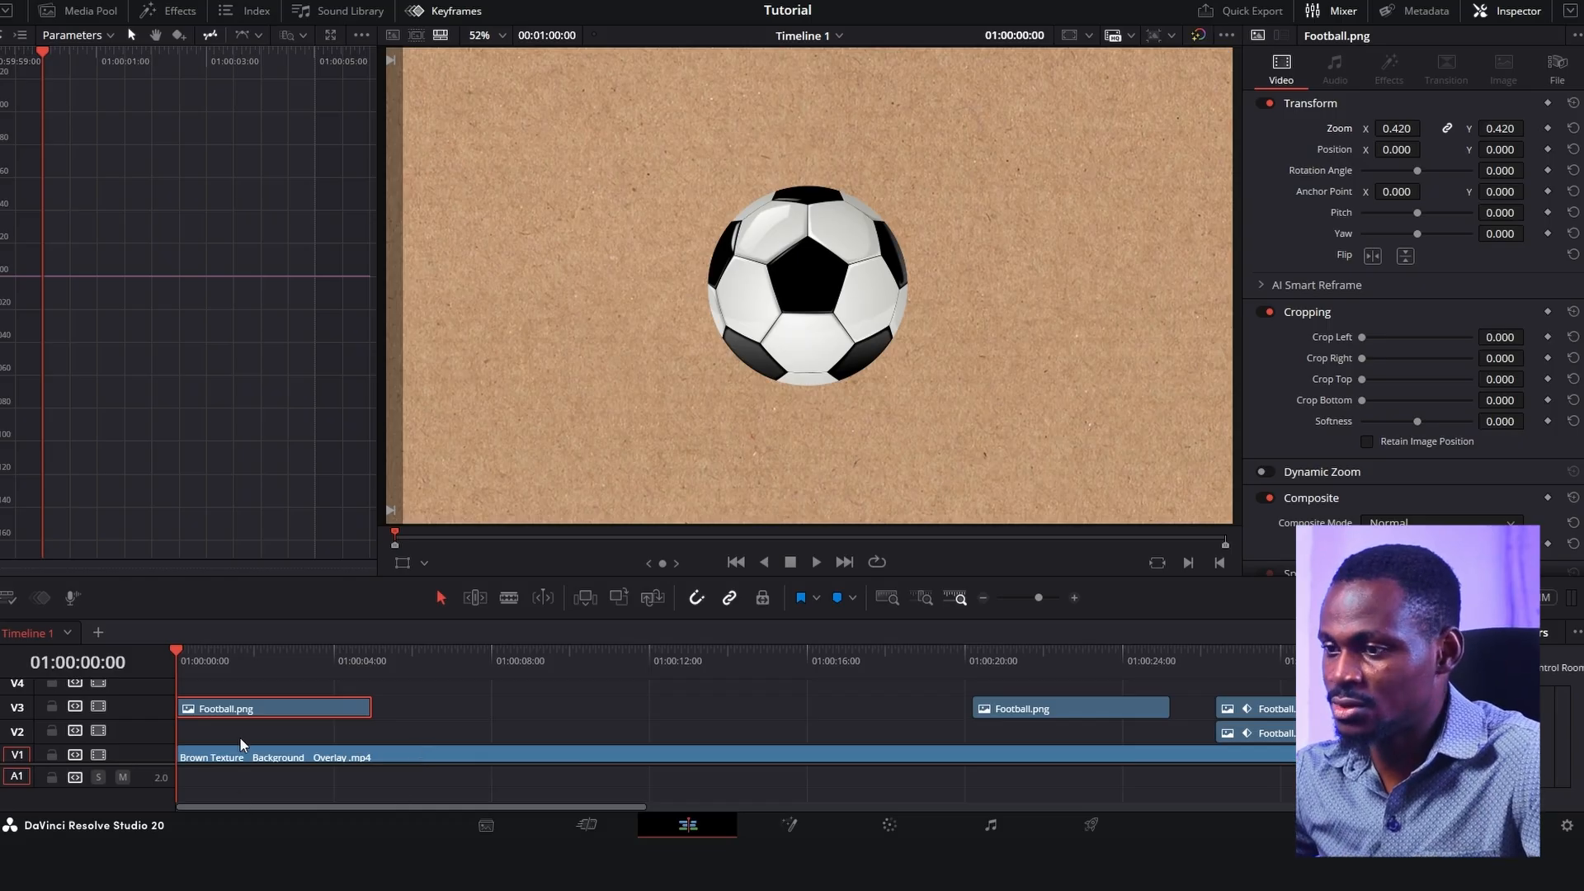
Step: Add a position keyframe to the first Football.png clip at 01:00:00:00, setting its zoom to 0.300 and Position X to -1265
key("ctrl+equal")
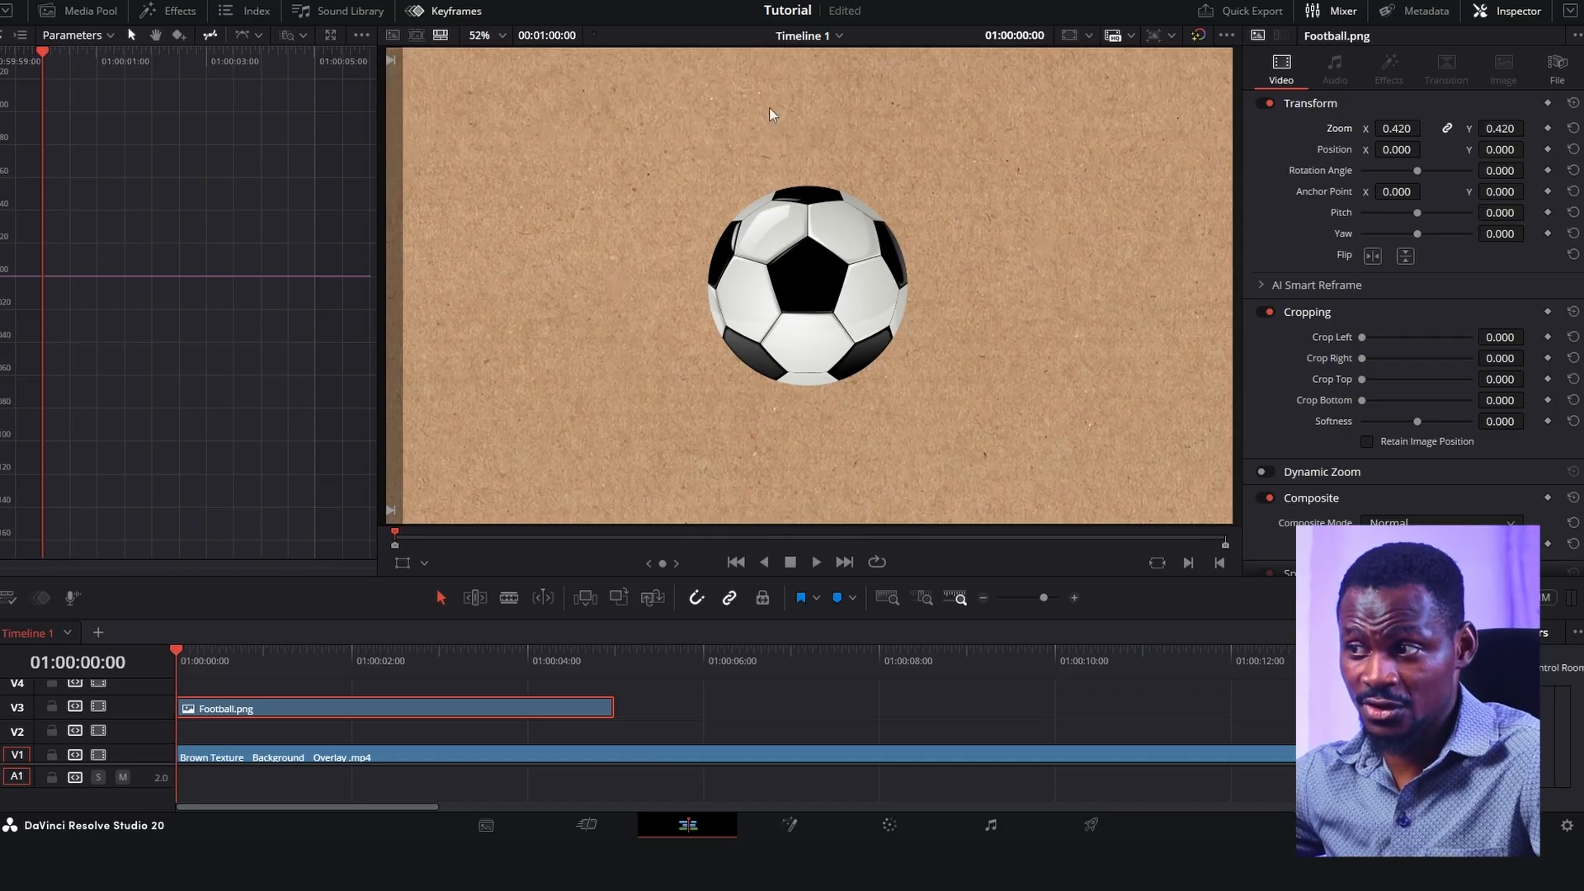
left_click(1548, 149)
mouse_move(1495, 129)
left_mouse_down()
mouse_move(1481, 129)
mouse_move(1503, 129)
left_mouse_up()
left_click_drag(1397, 149, 1347, 149)
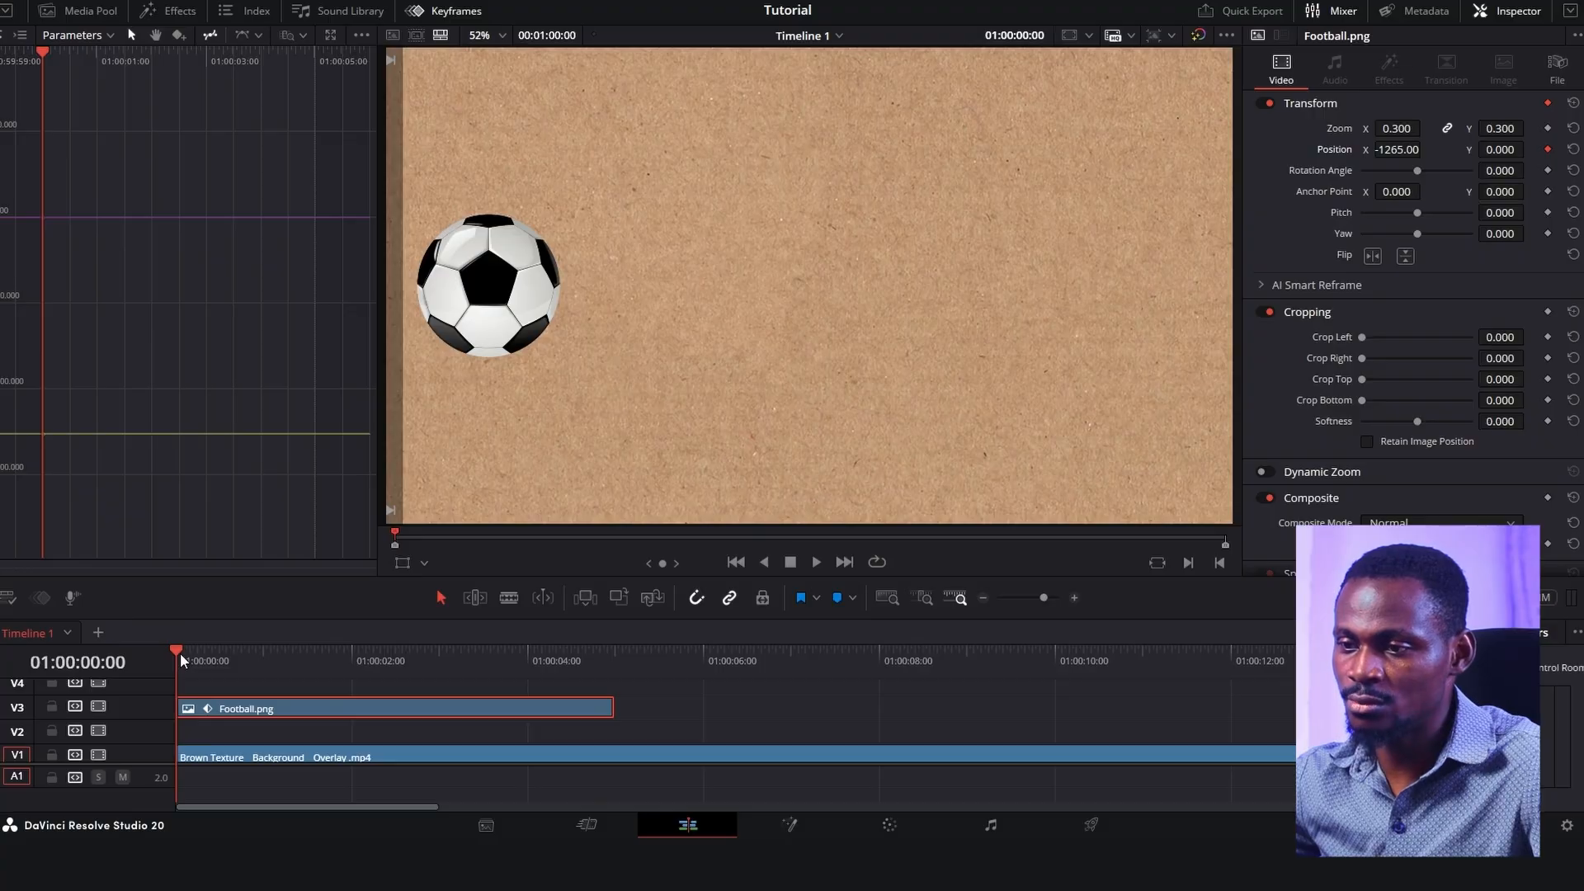
Step: Set the football's Position X to 202 at 01:00:00:23 and play back the movement from the start
left_click_drag(180, 652, 260, 656)
left_click_drag(1392, 149, 1425, 149)
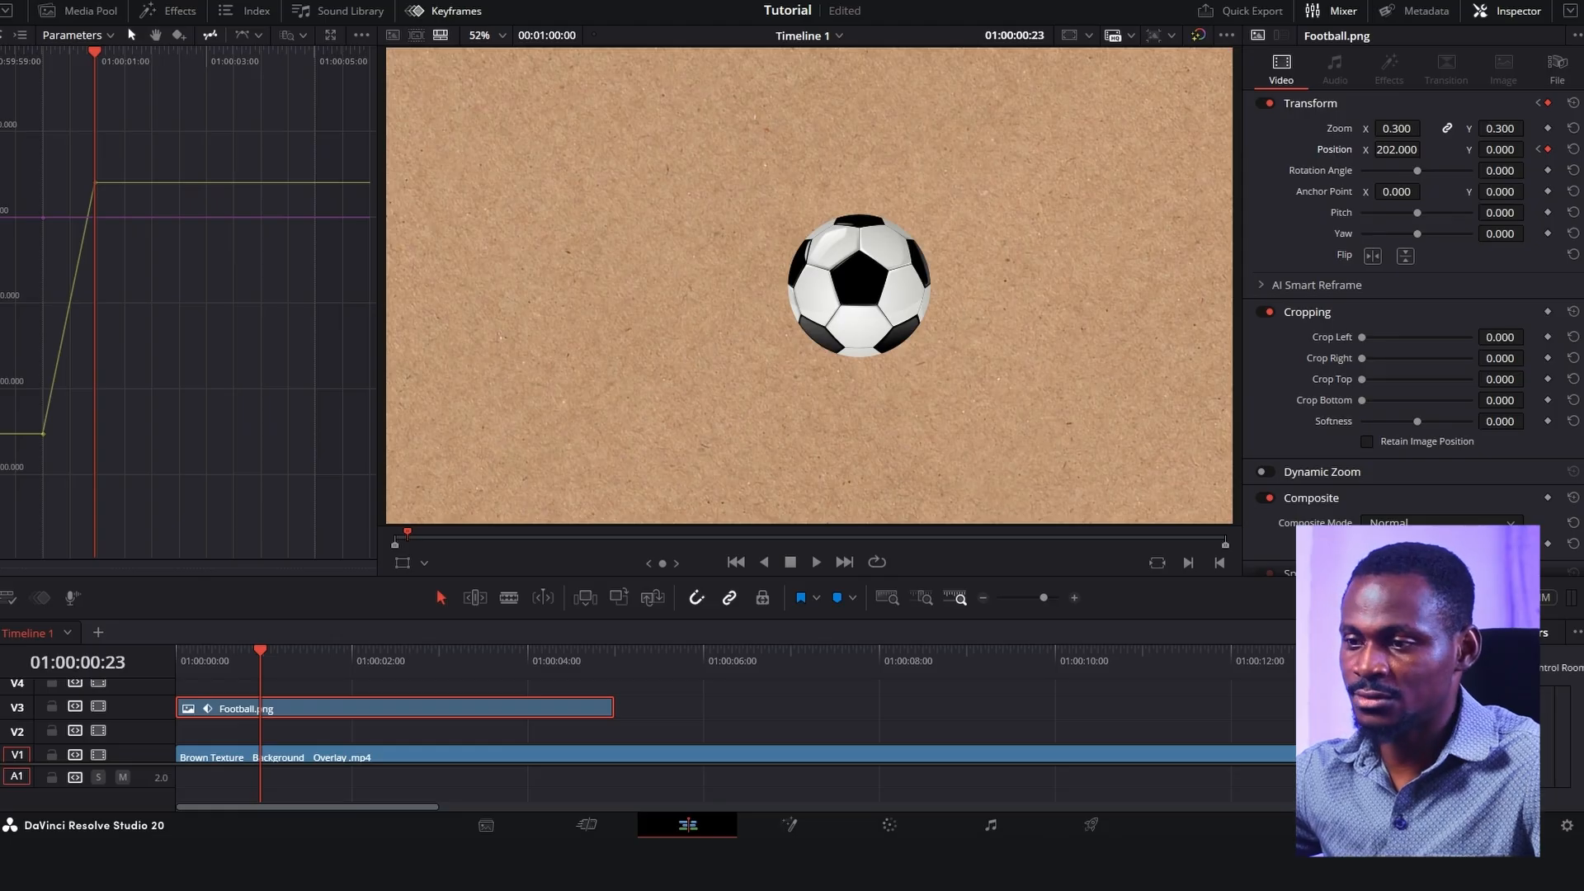
key("Home")
key("space")
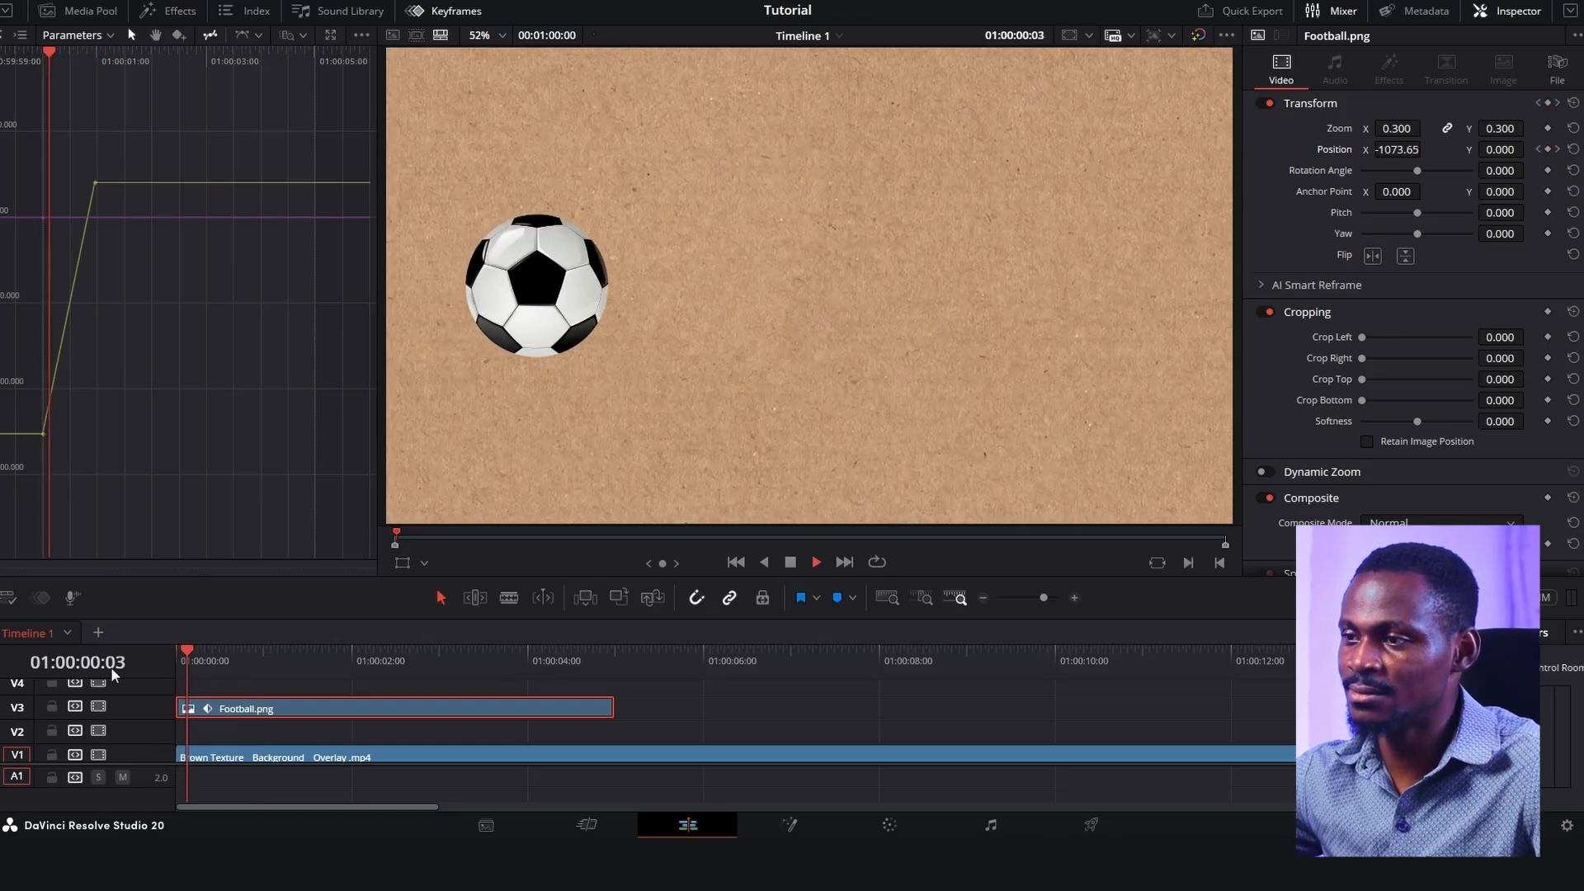
key("space")
Step: Shift the football's second Position X keyframe earlier to 01:00:00:12, previewing the faster movement from the start
left_click(19, 35)
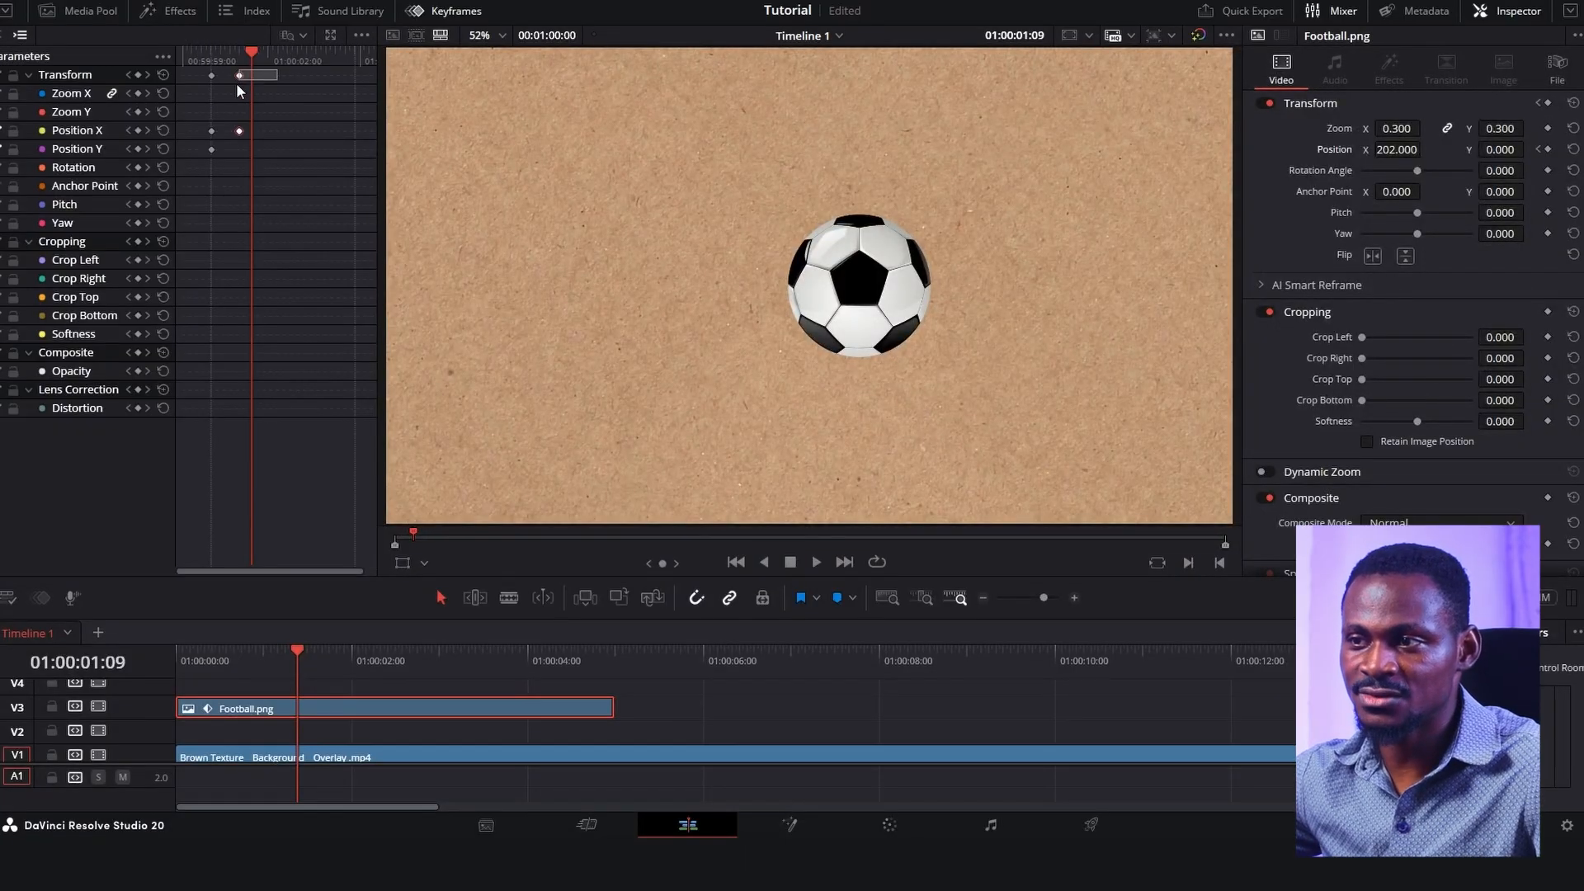
left_click_drag(236, 147, 226, 133)
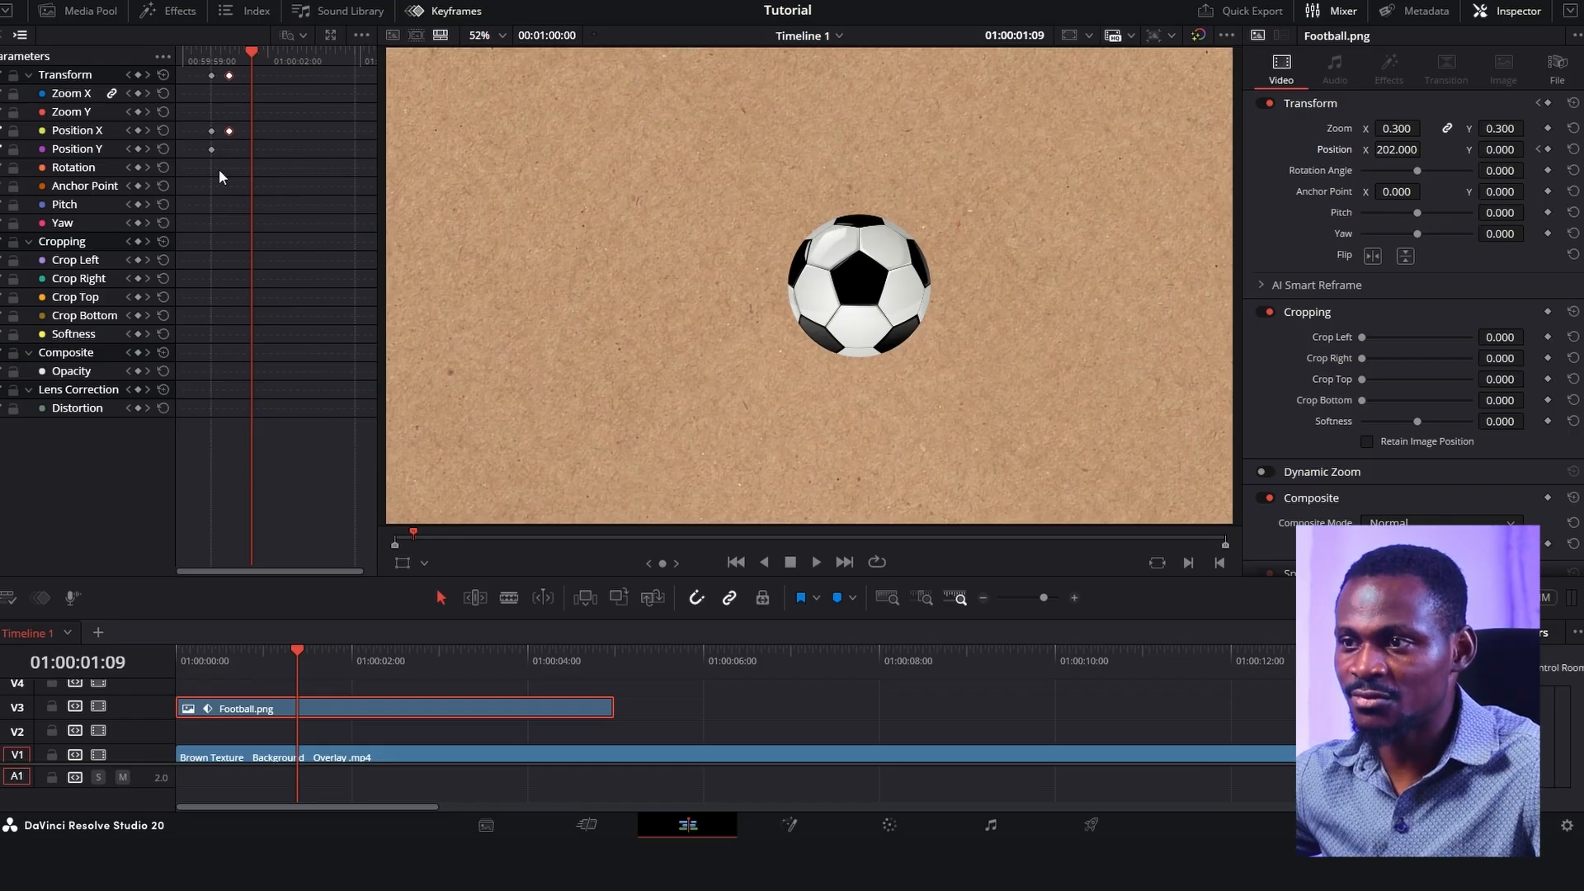
left_click_drag(299, 651, 101, 640)
key("space")
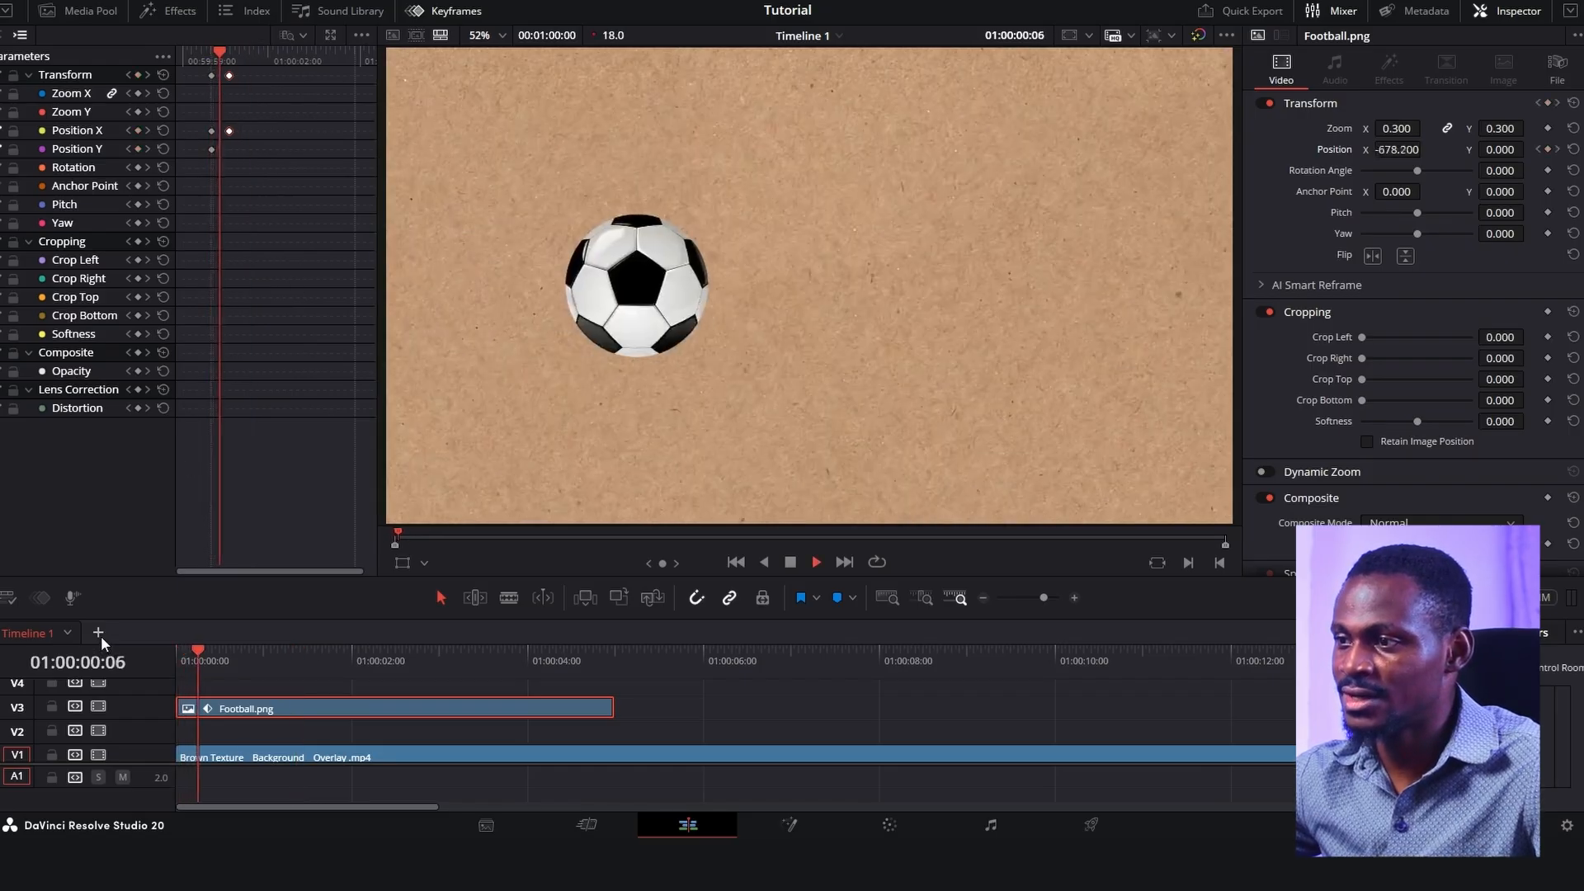
key("space")
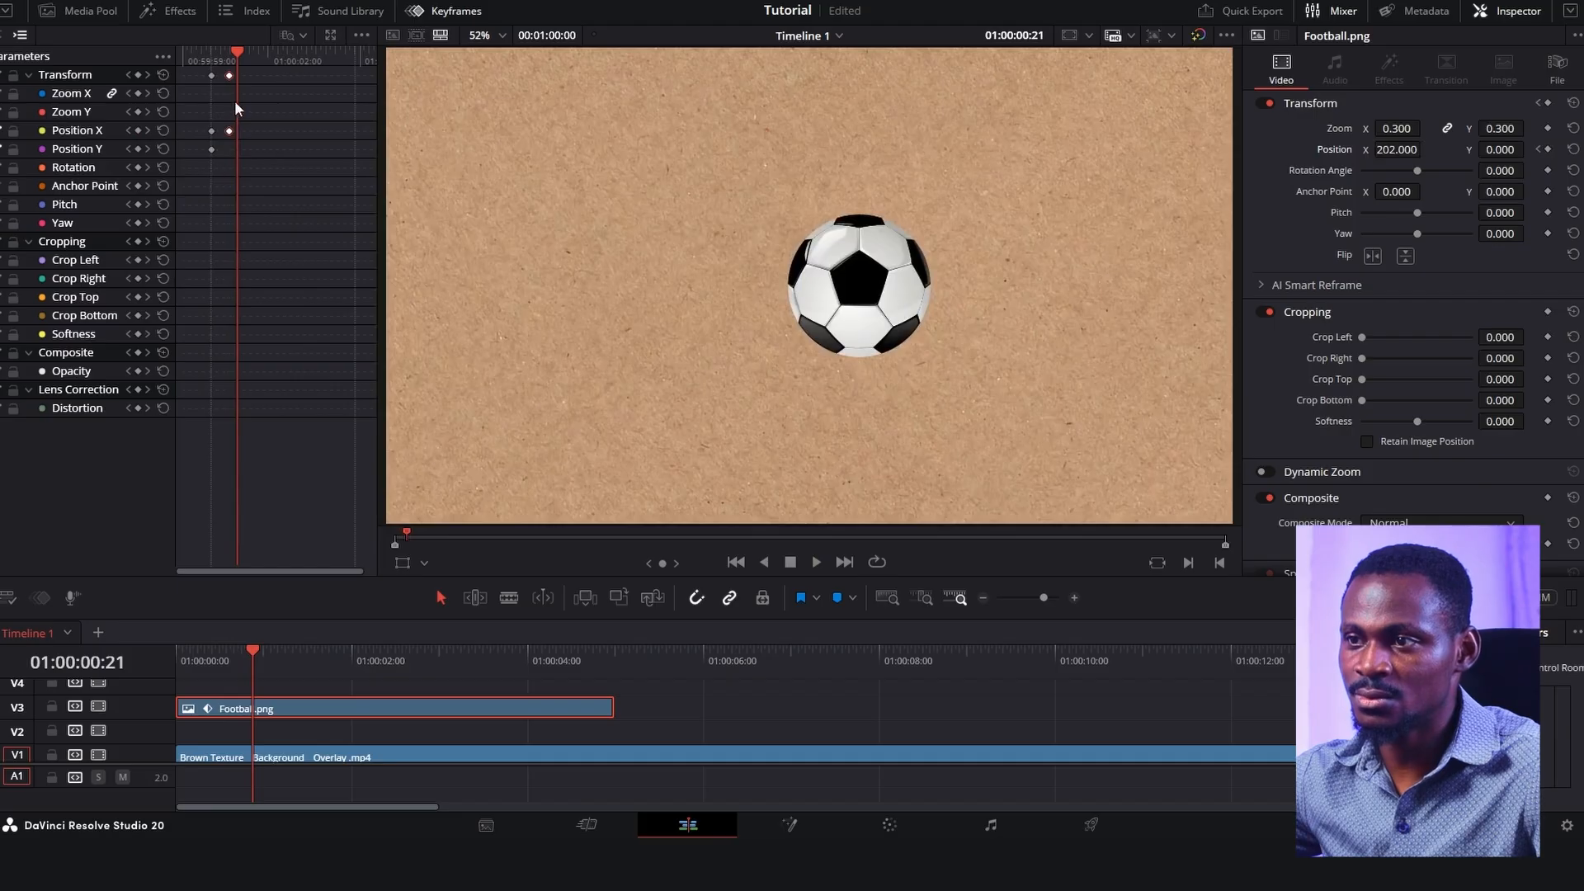
left_click_drag(229, 132, 226, 132)
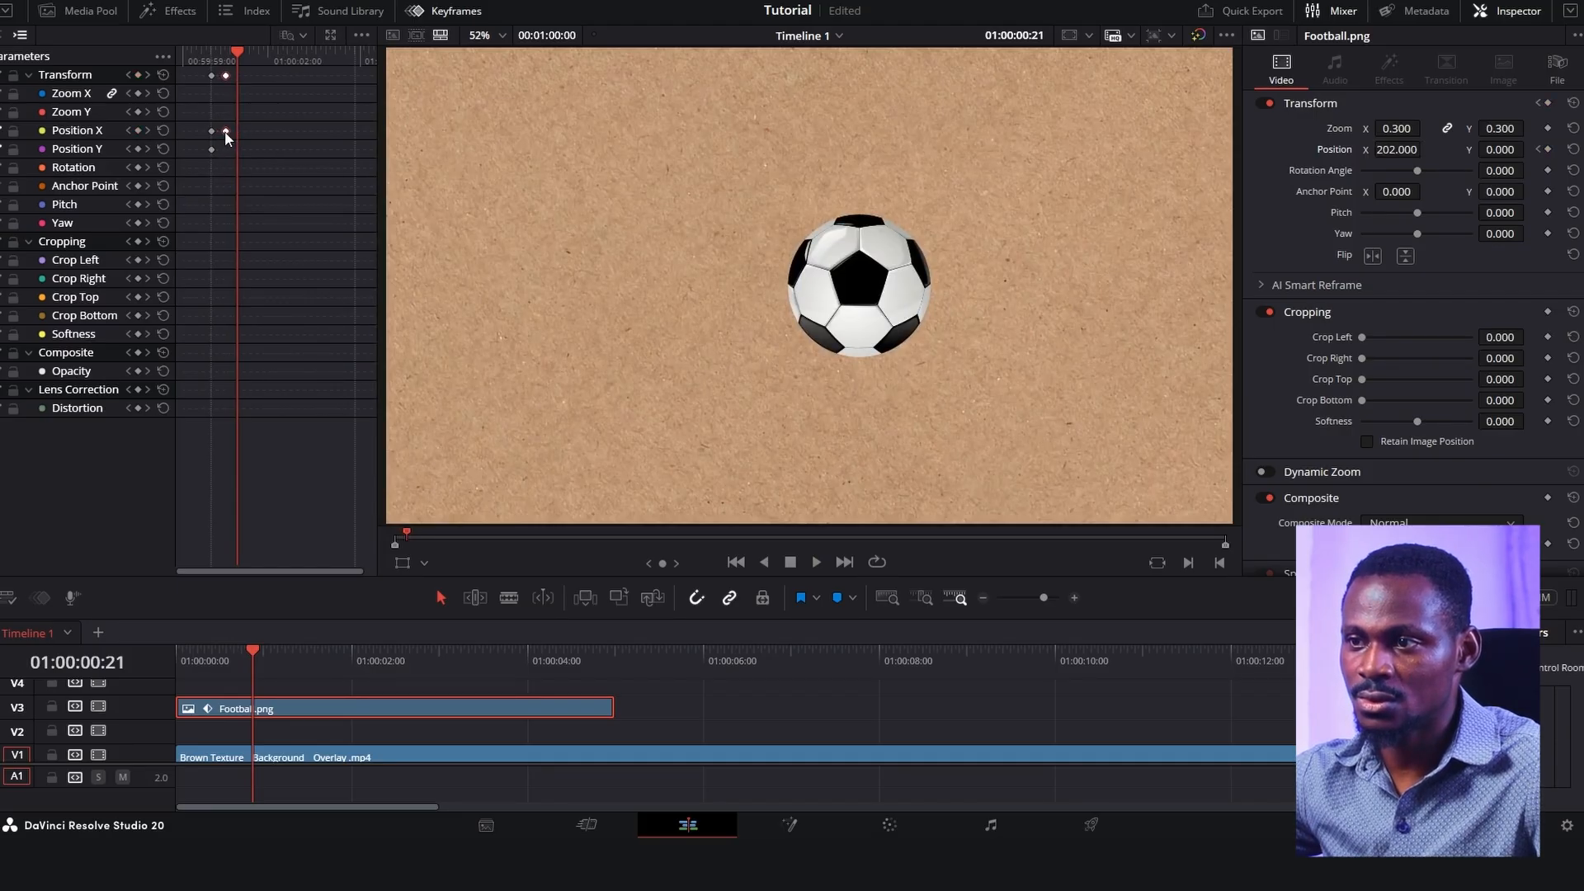
left_click_drag(253, 652, 78, 644)
key("space")
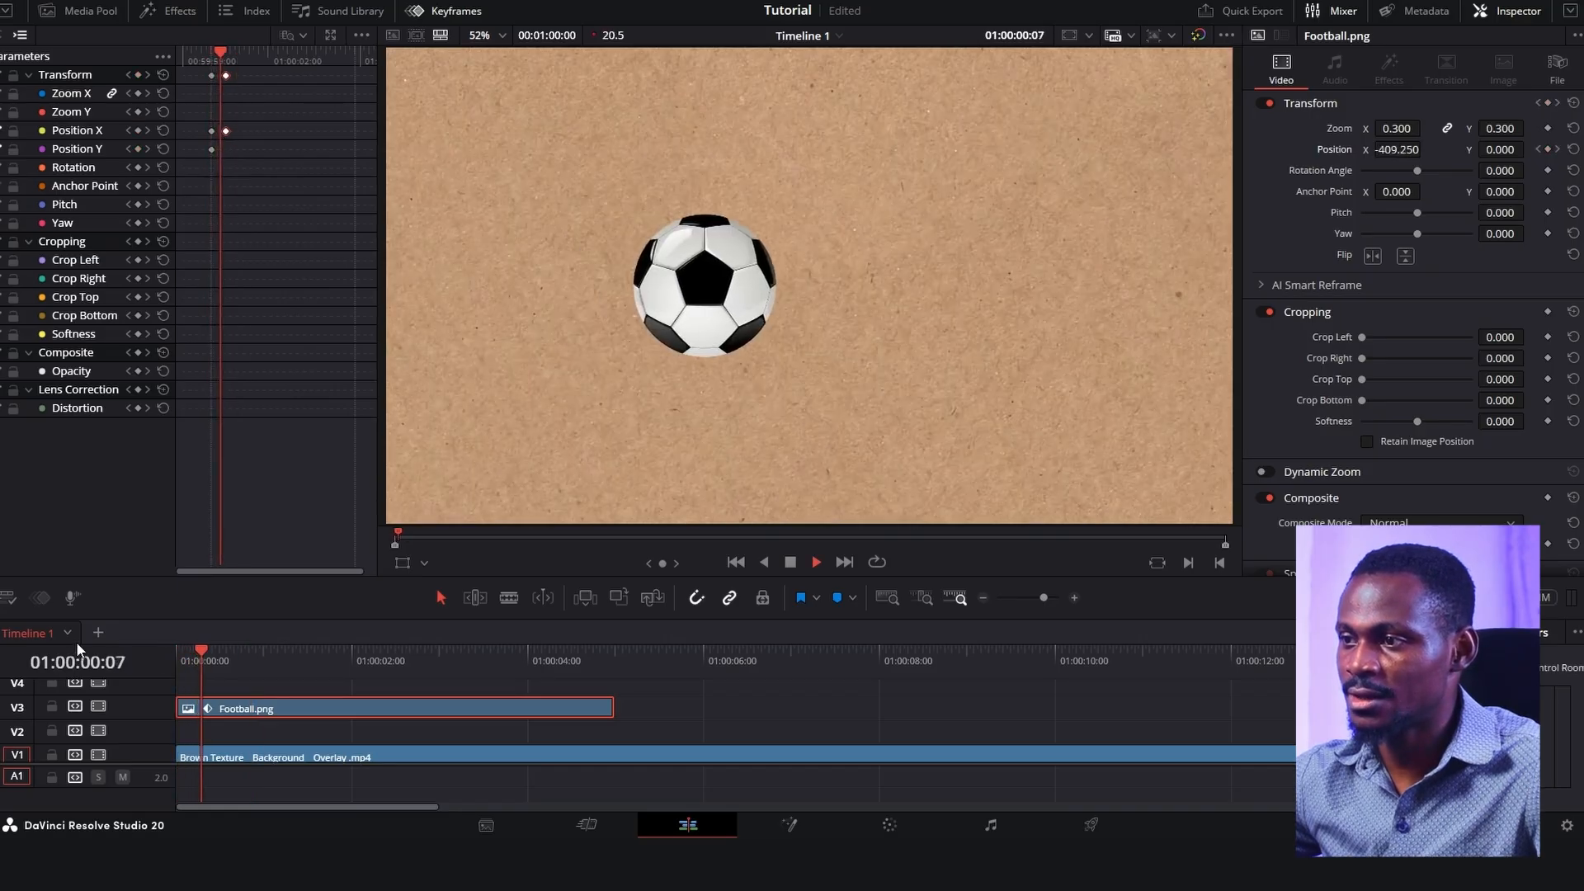
key("space")
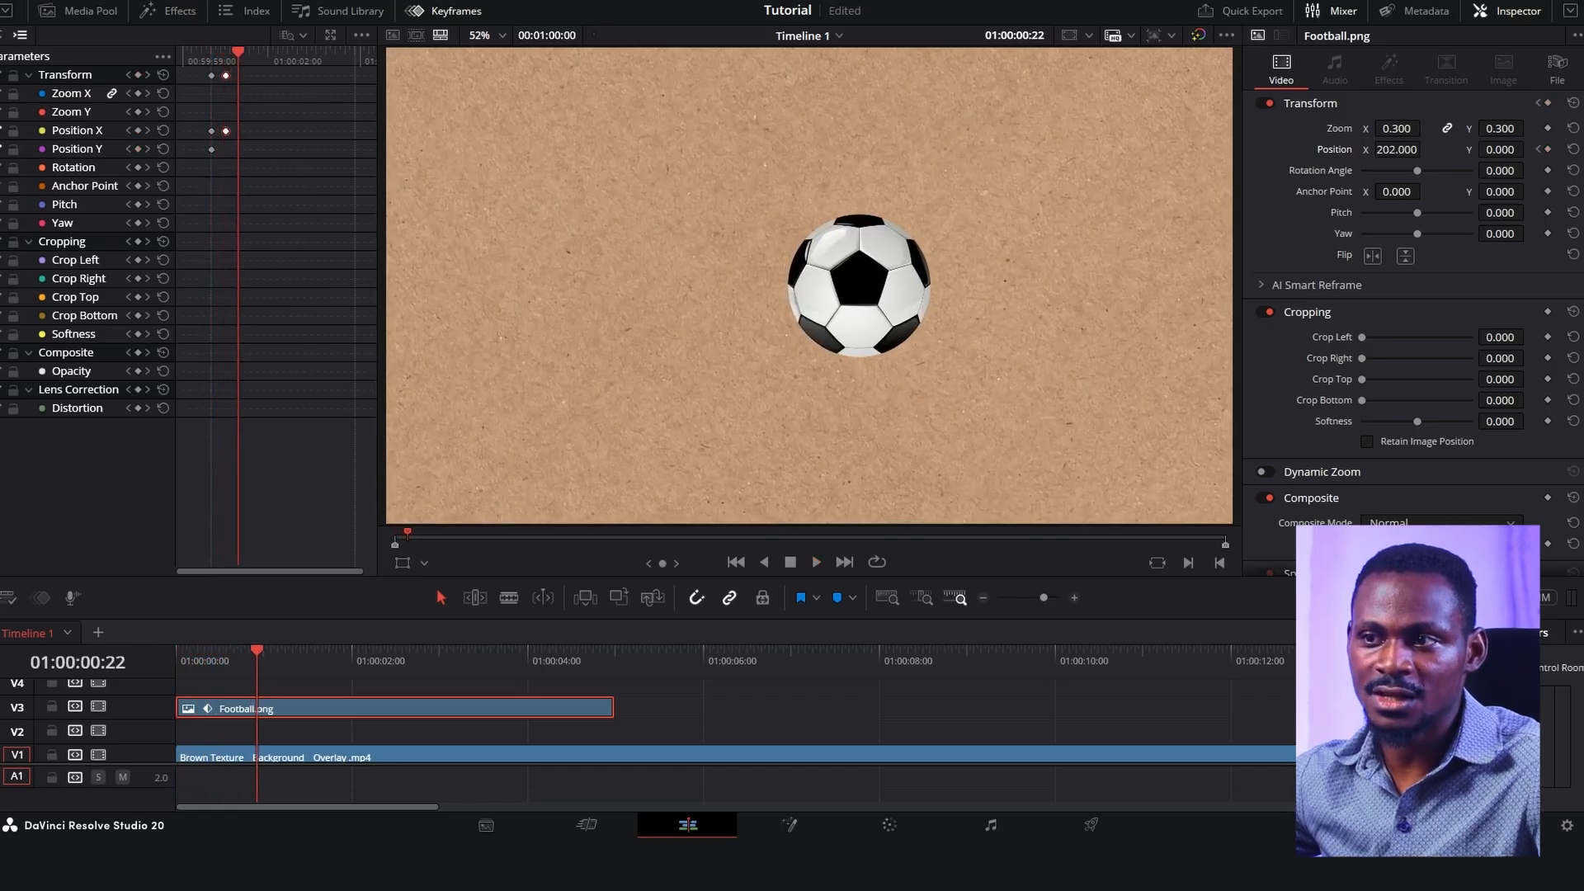
Step: Apply Ease In and Out to both position keyframes in the curve view
left_click(1, 37)
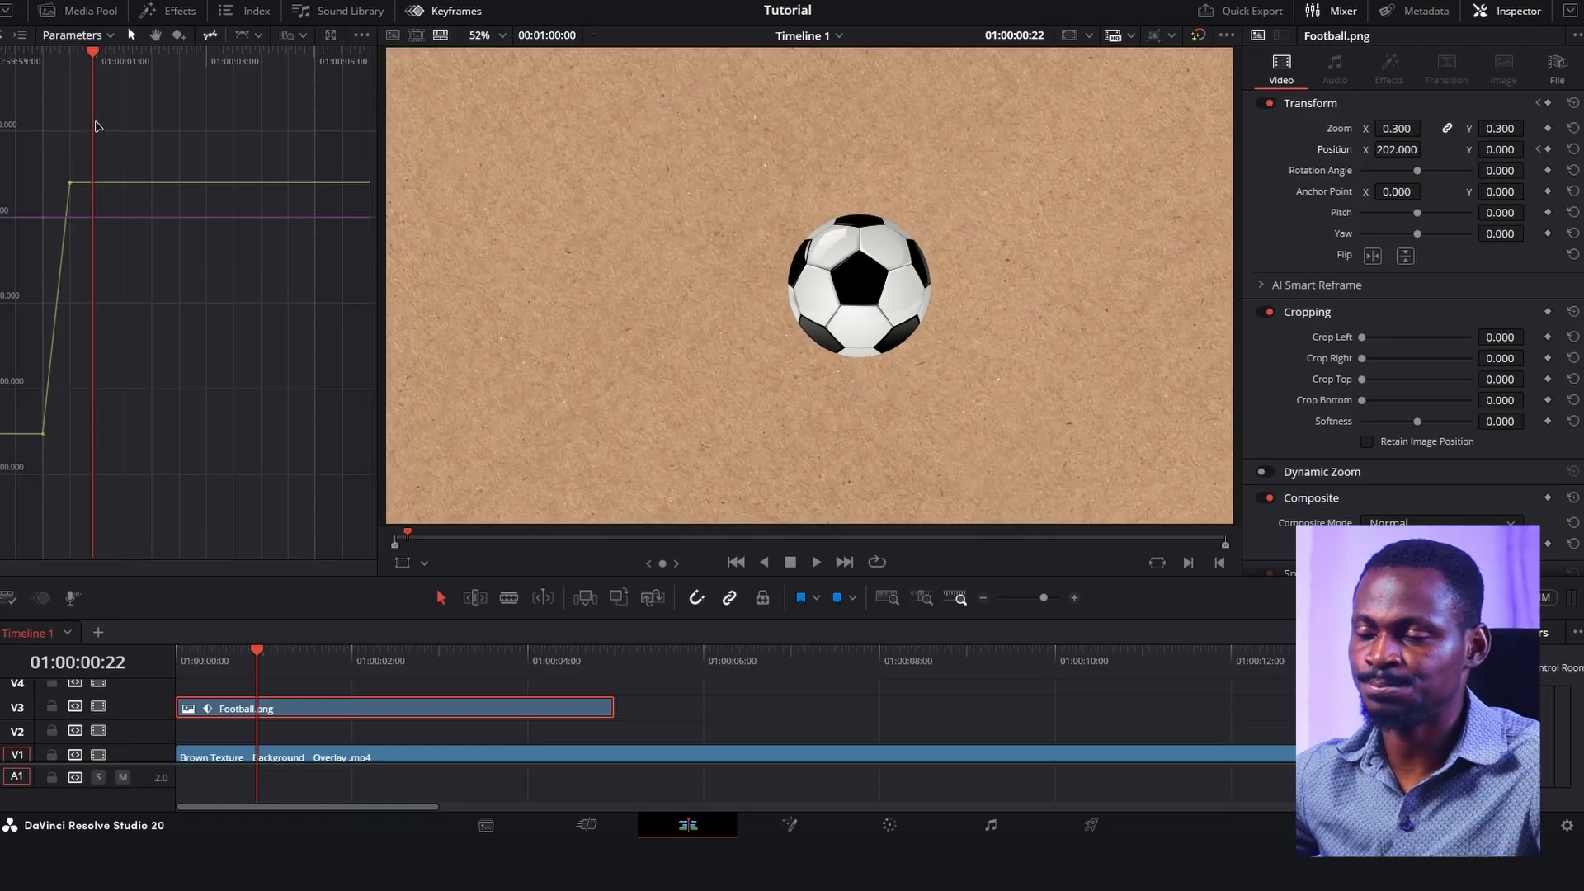
scroll(107, 312, "up", 4)
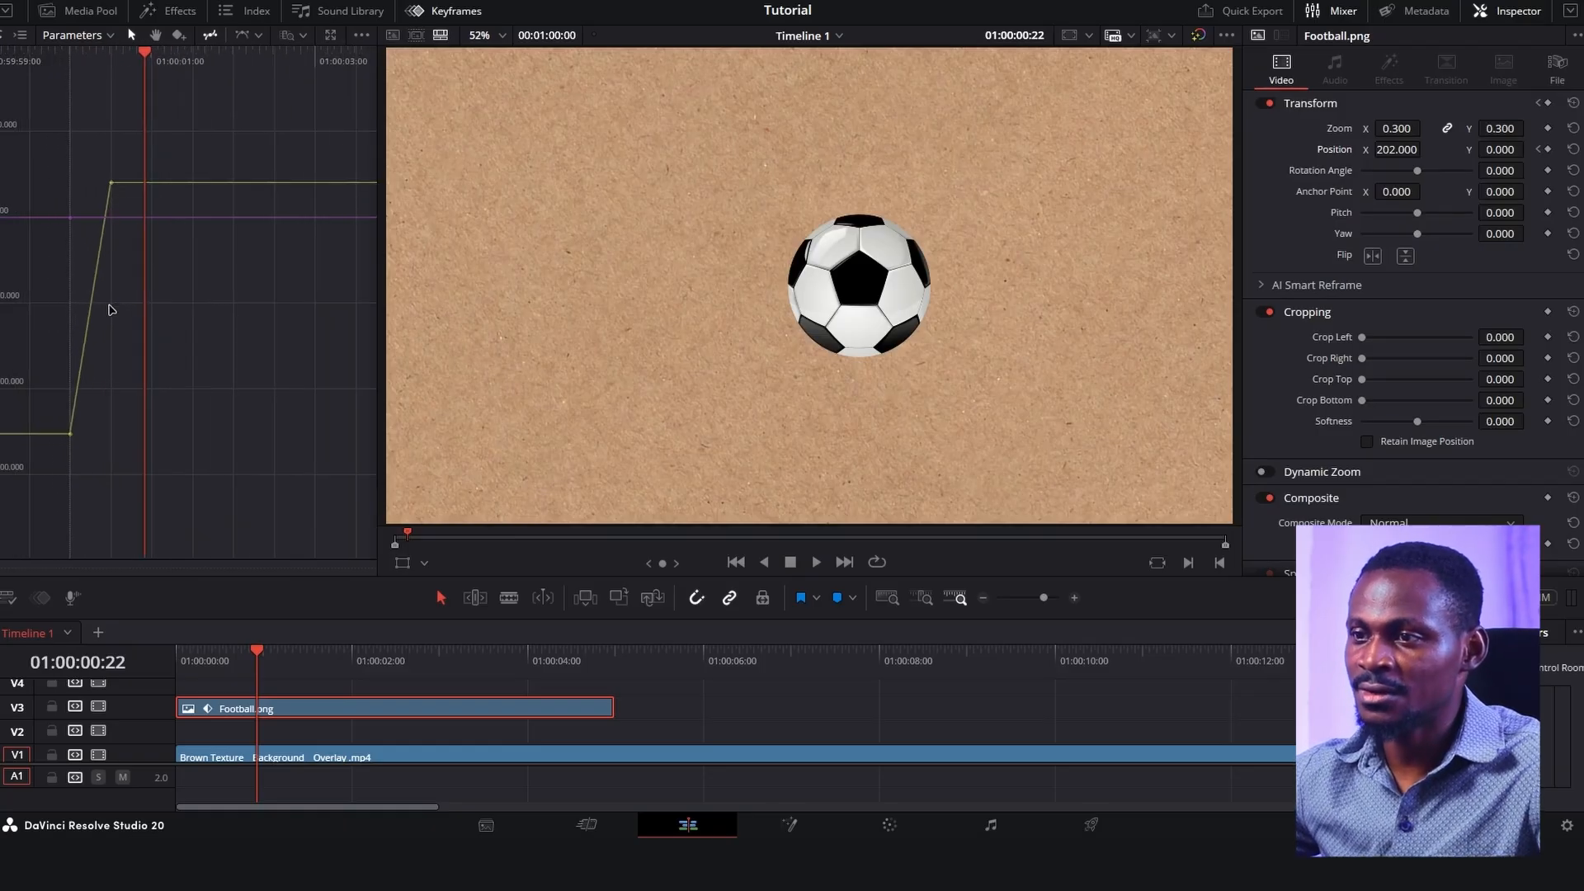
left_click_drag(84, 359, 237, 387)
left_click_drag(331, 74, 260, 225)
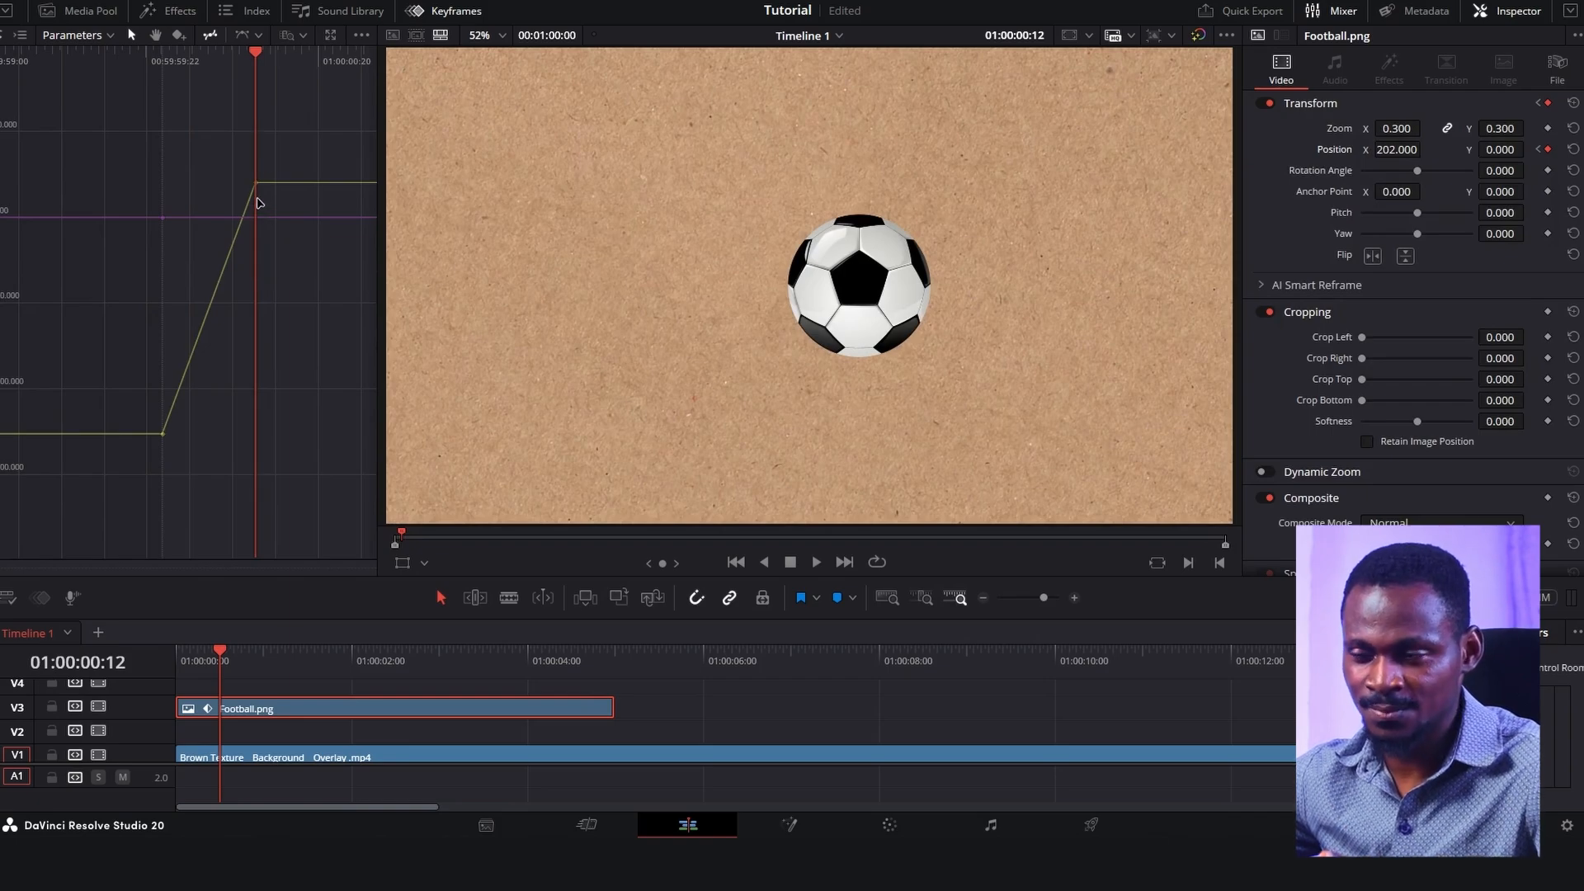
left_click_drag(291, 144, 146, 455)
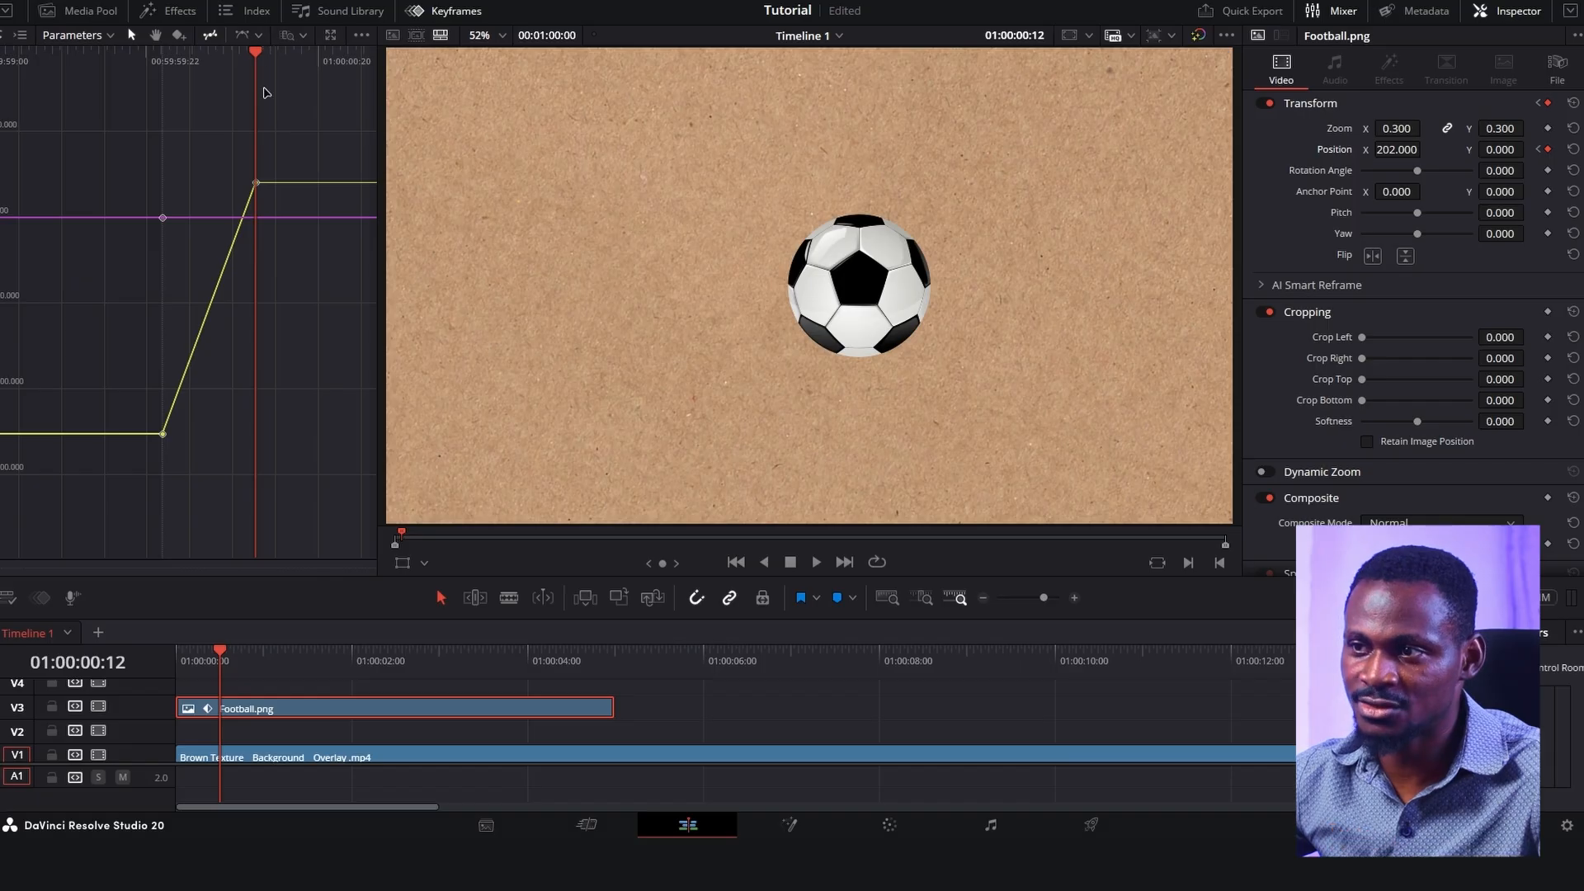
left_click(259, 35)
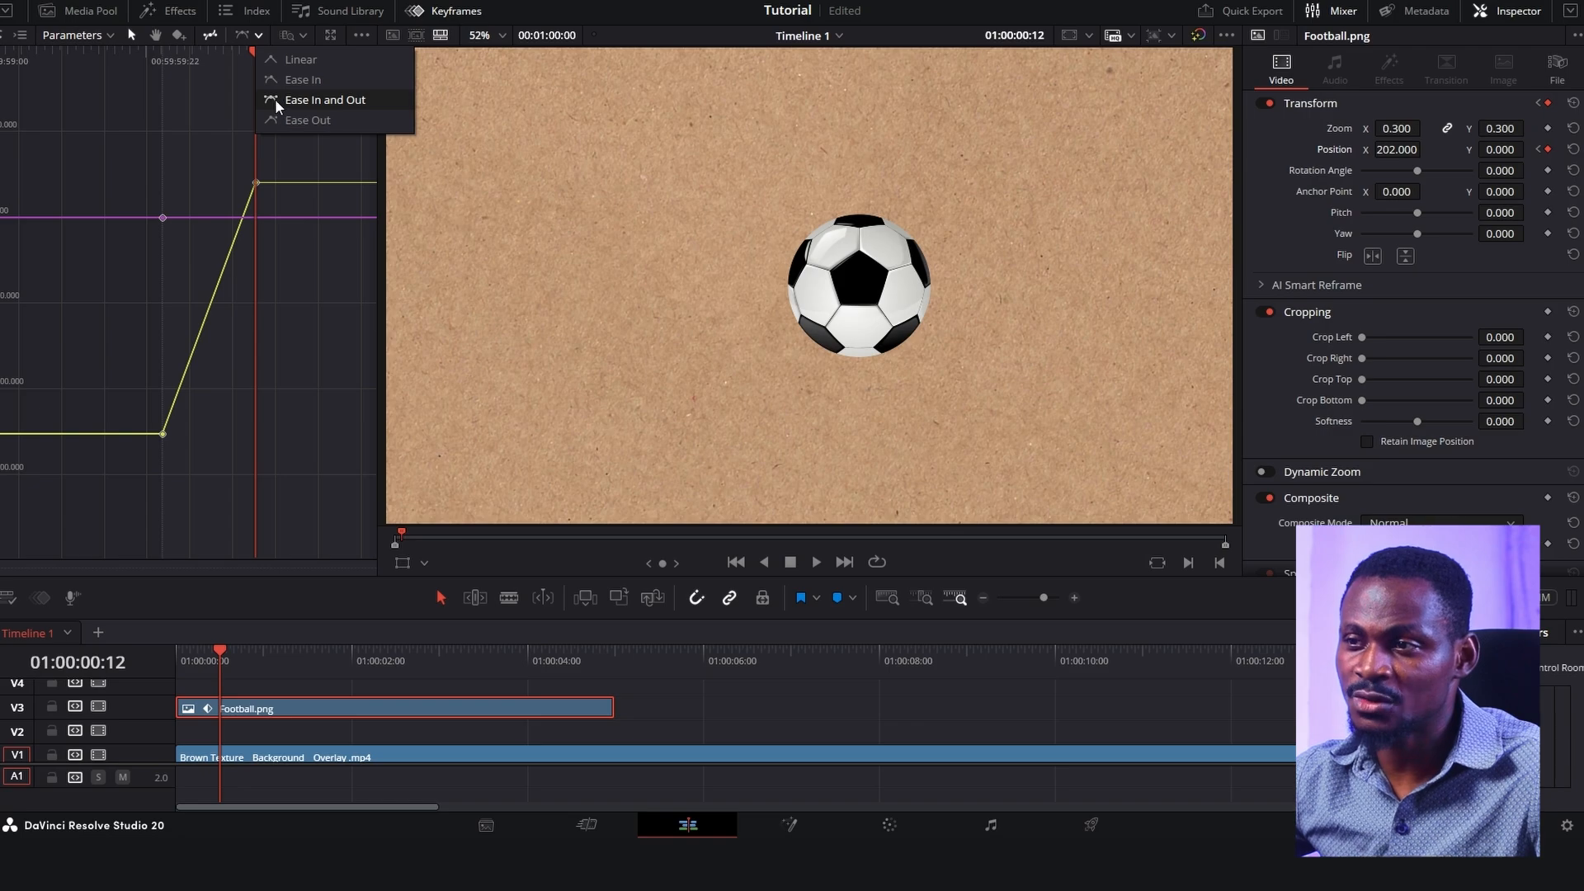
left_click(305, 100)
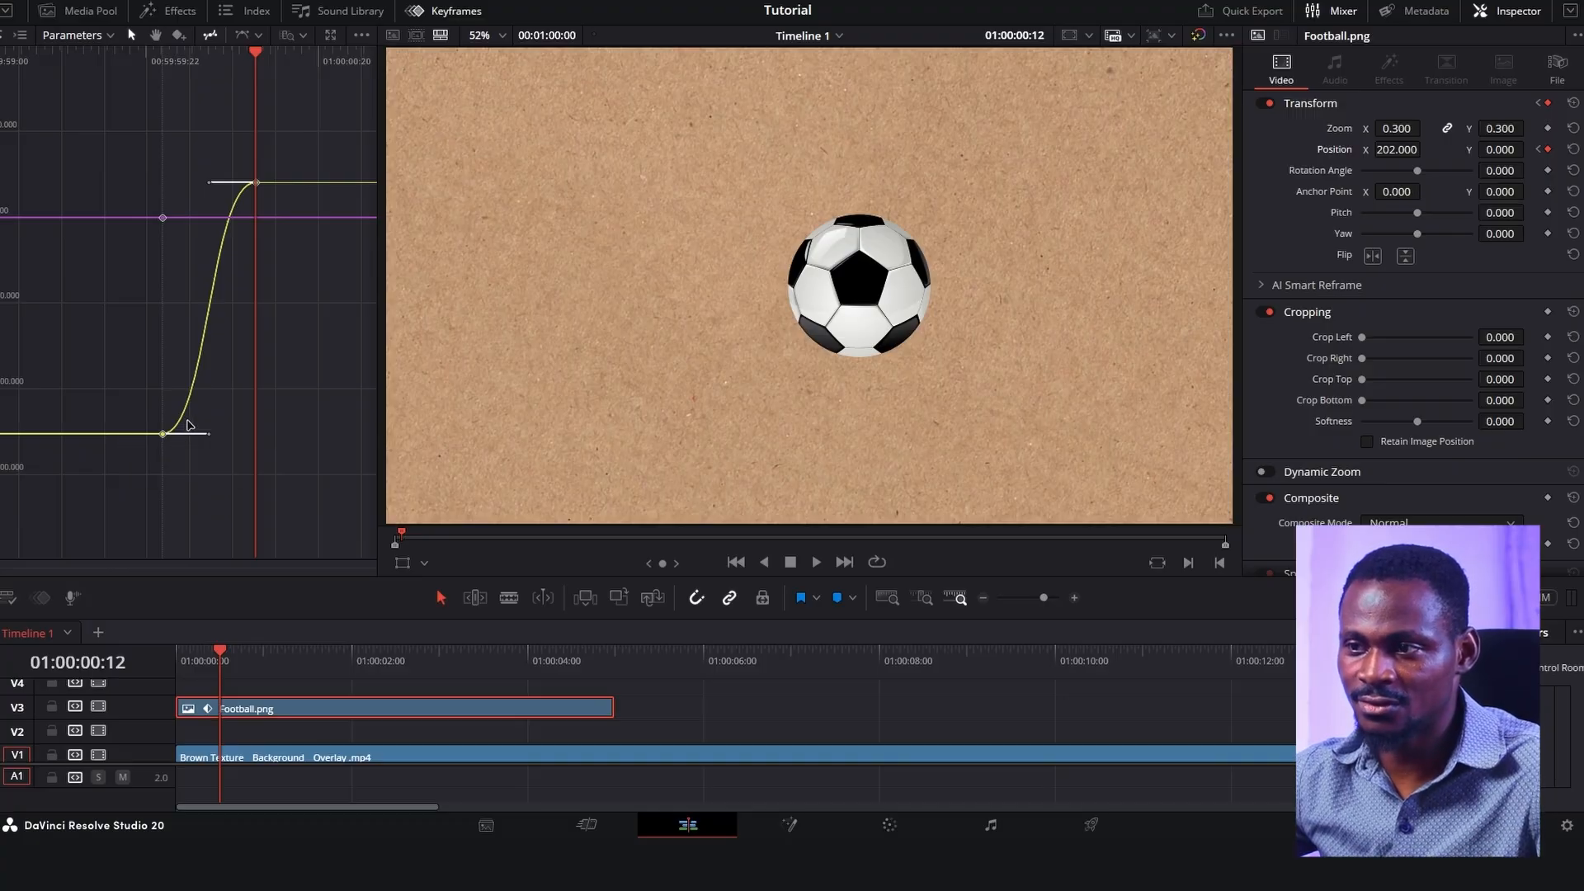
Step: Compare the position curve with and without easing, keep the easing, and play the movement back from the start
key("ctrl+z")
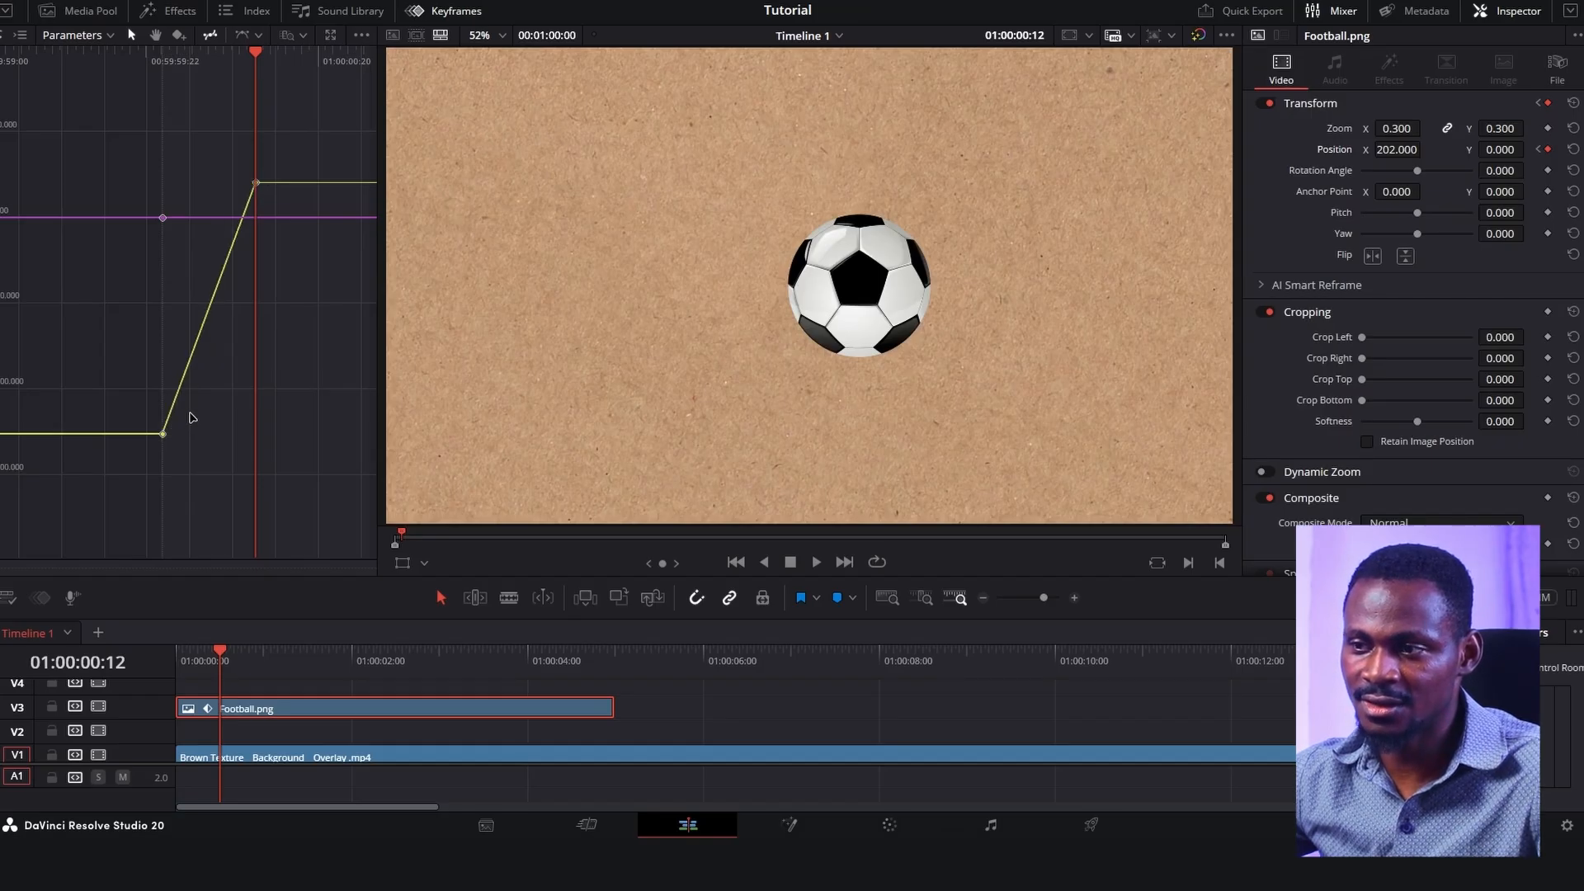
key("ctrl+shift+z")
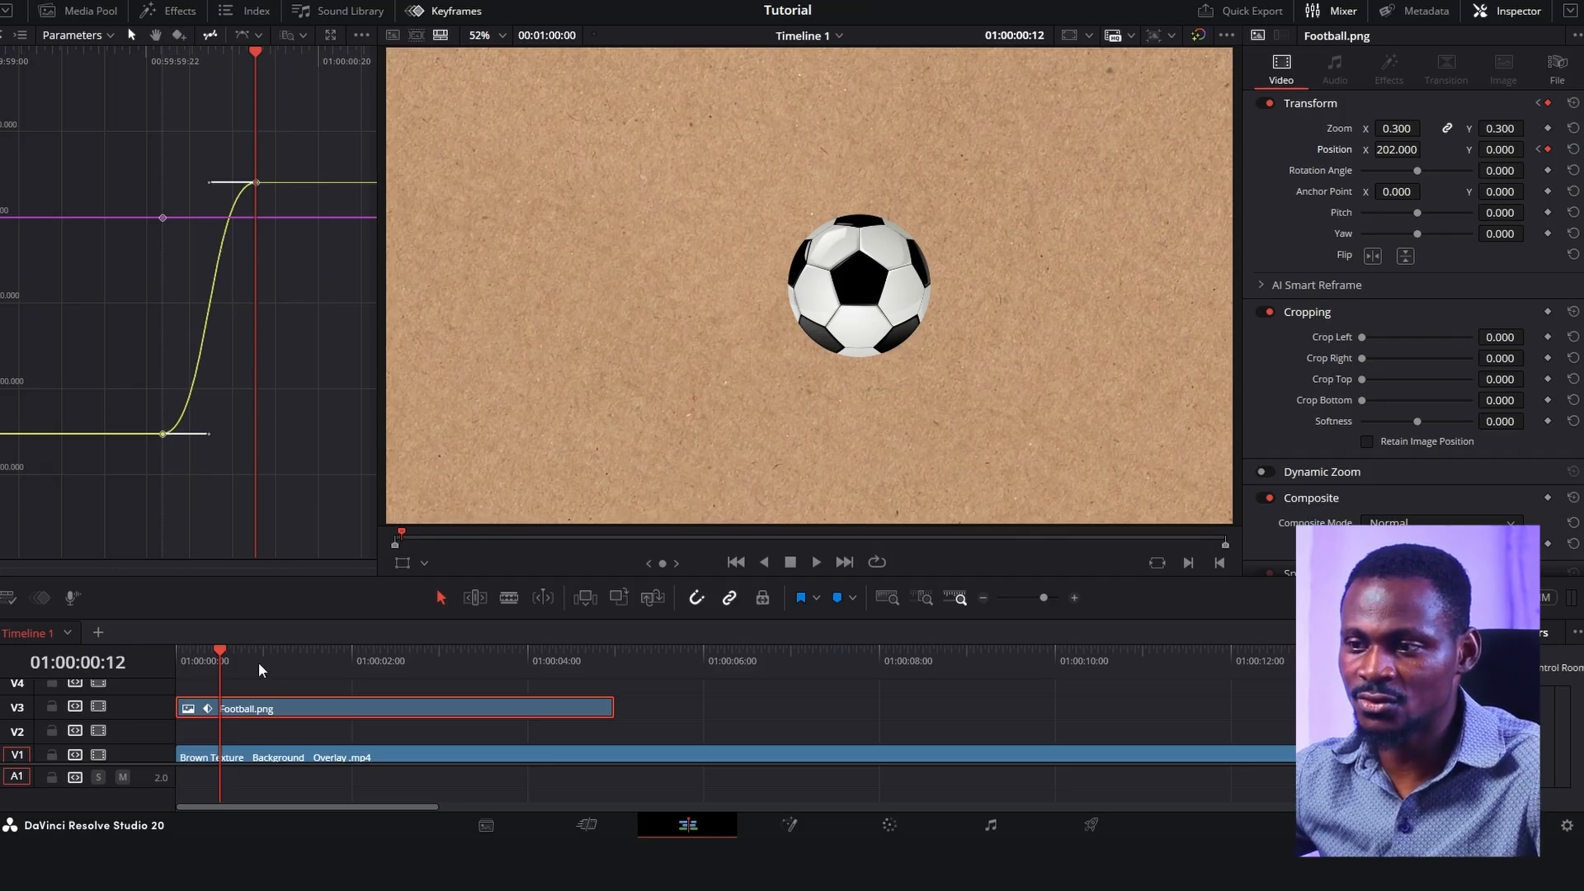
left_click_drag(222, 657, 153, 655)
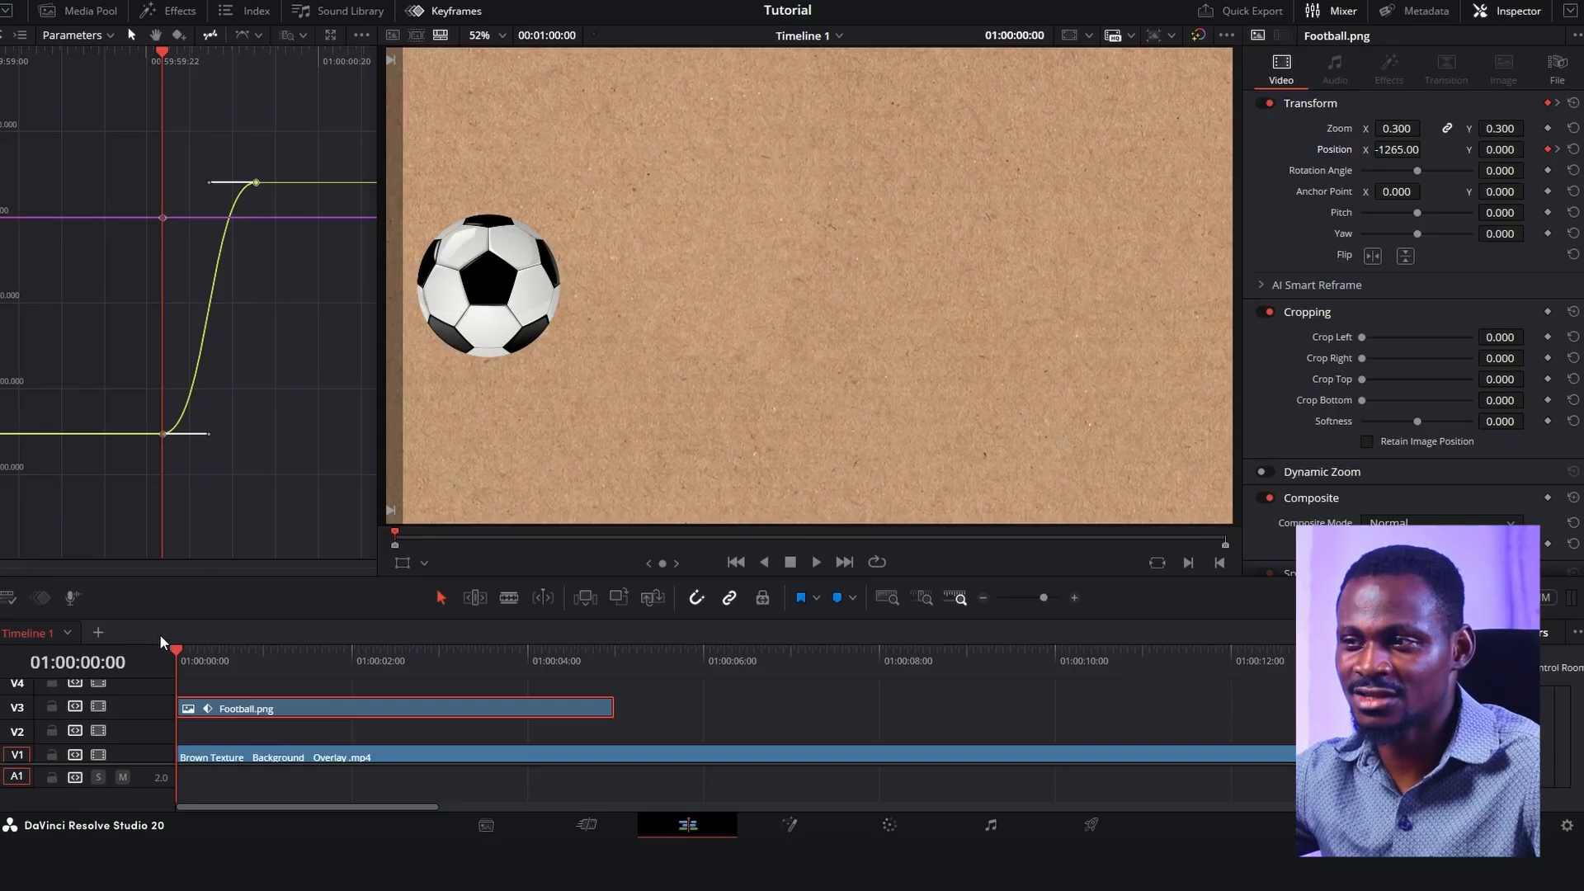
key("space")
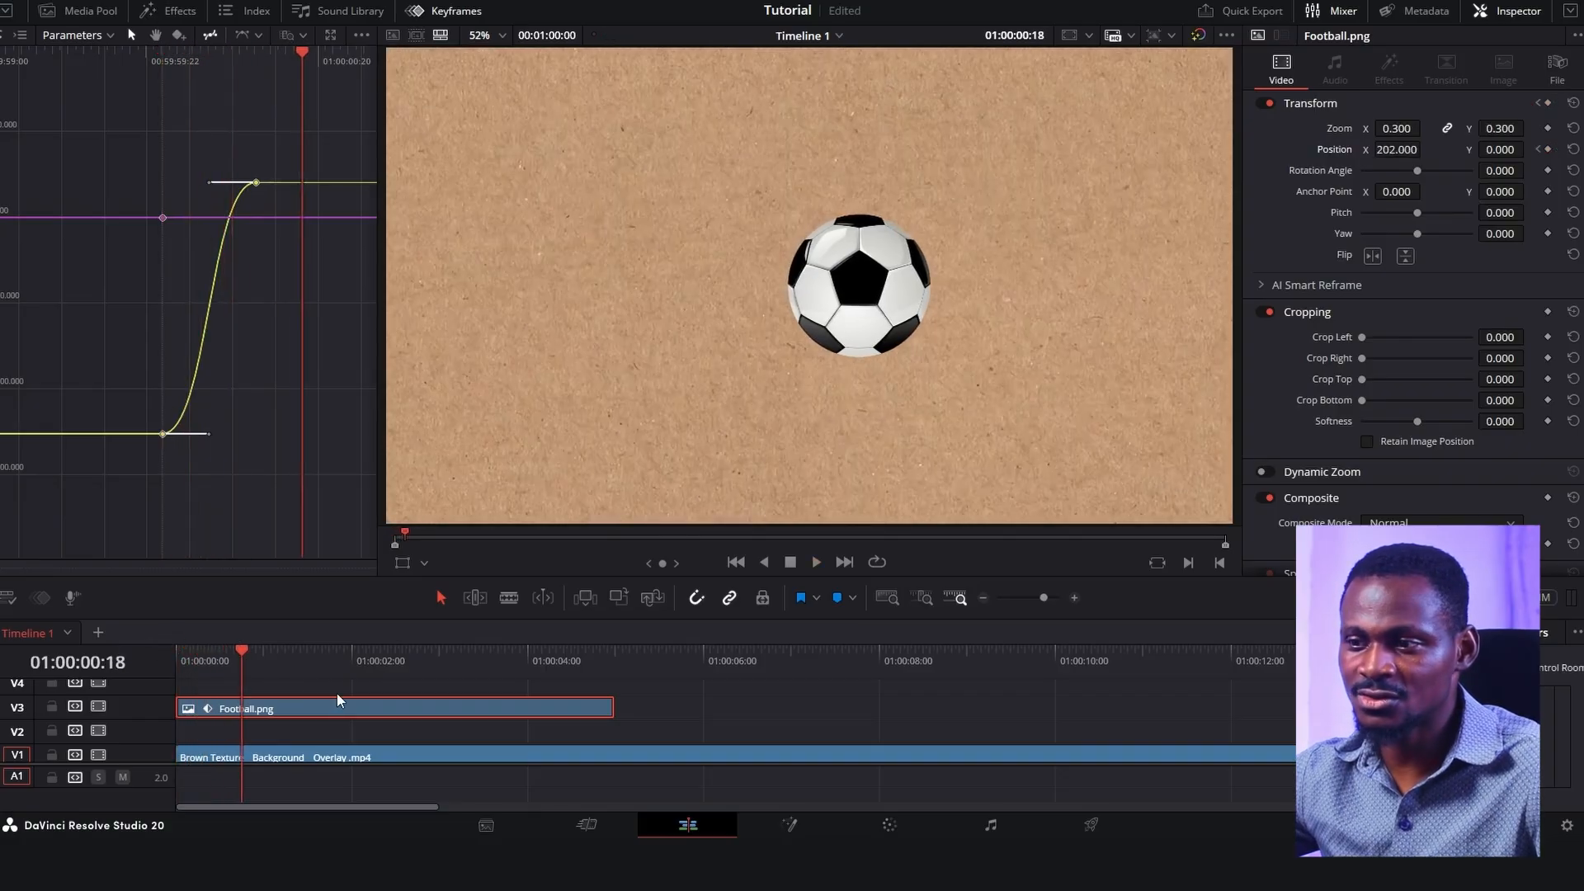
left_click_drag(223, 663, 120, 655)
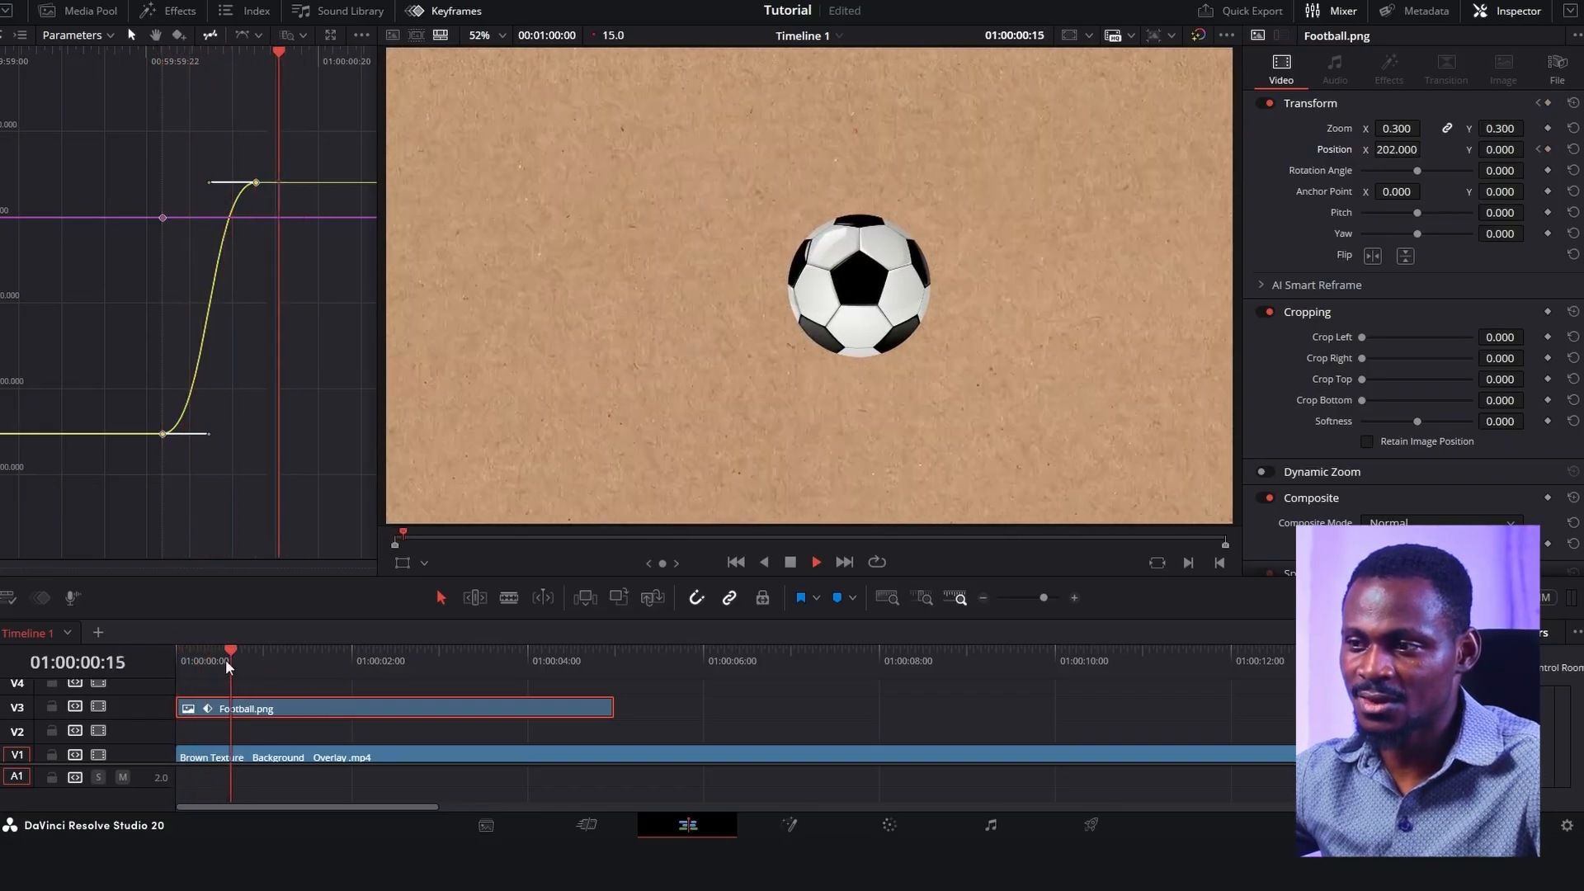
left_click_drag(260, 665, 135, 649)
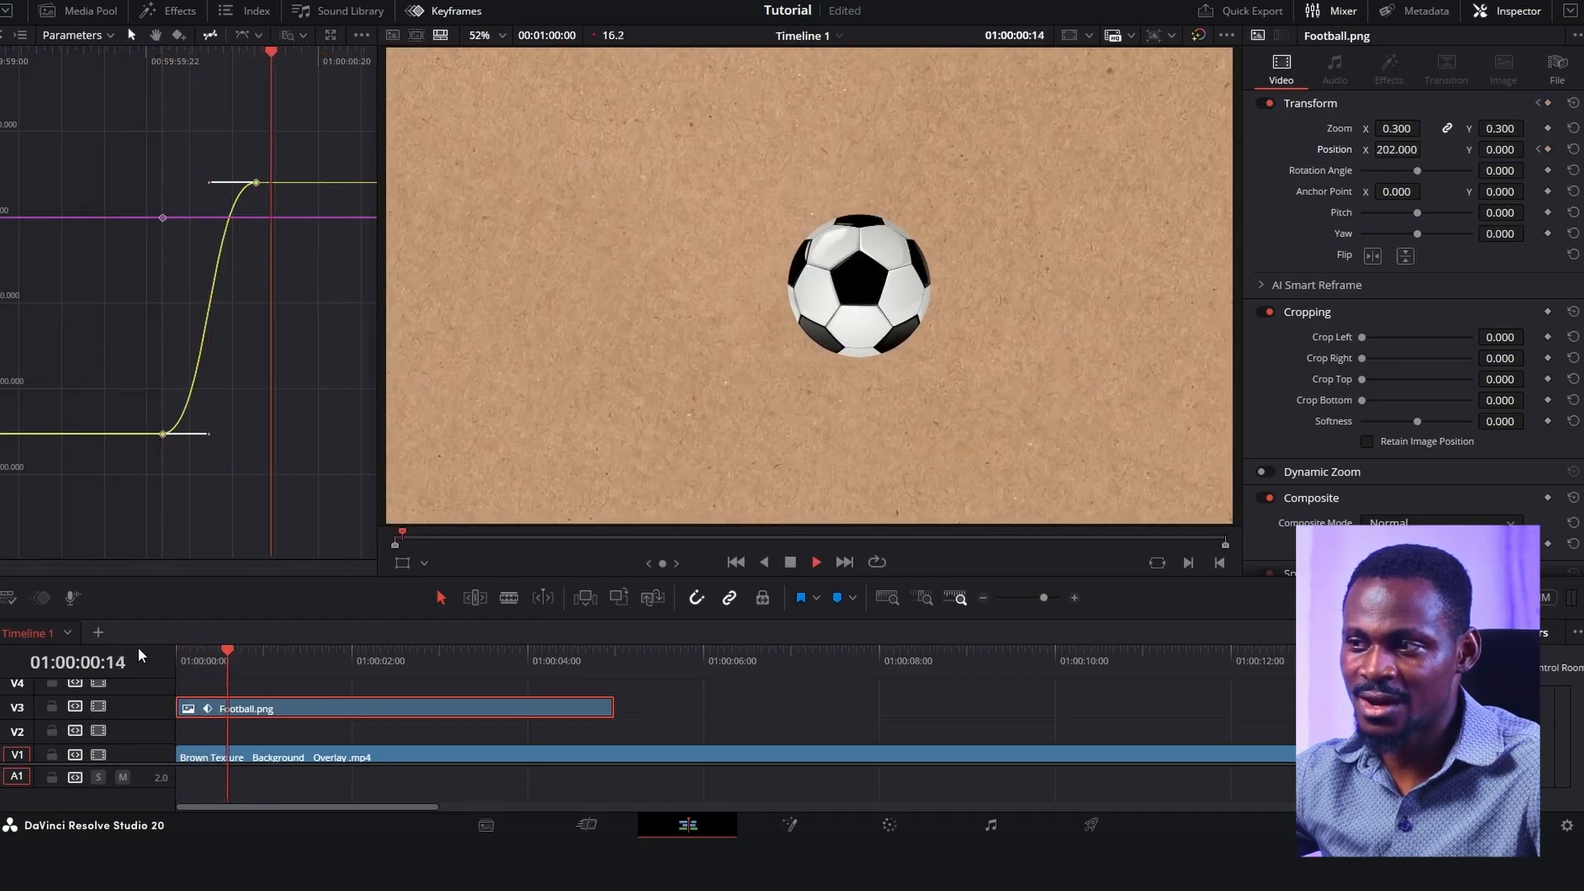
key("space")
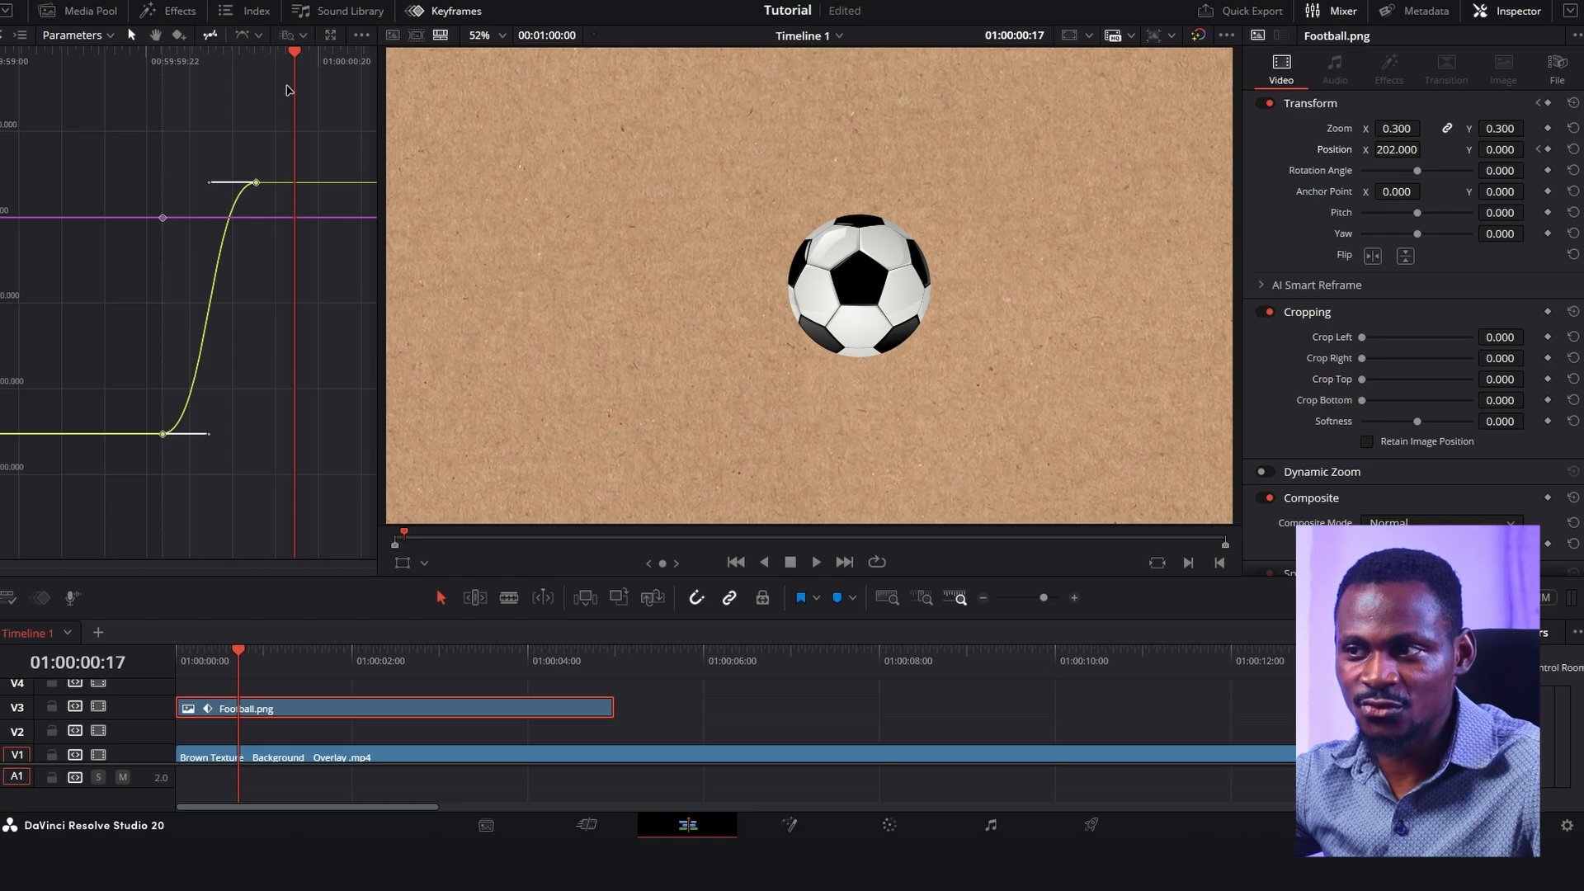
Step: Add a position keyframe at 01:00:00:15 keeping Position X at 202, and set Position X to 556 at the 01:00:00:12 keyframe
left_click_drag(293, 66, 260, 99)
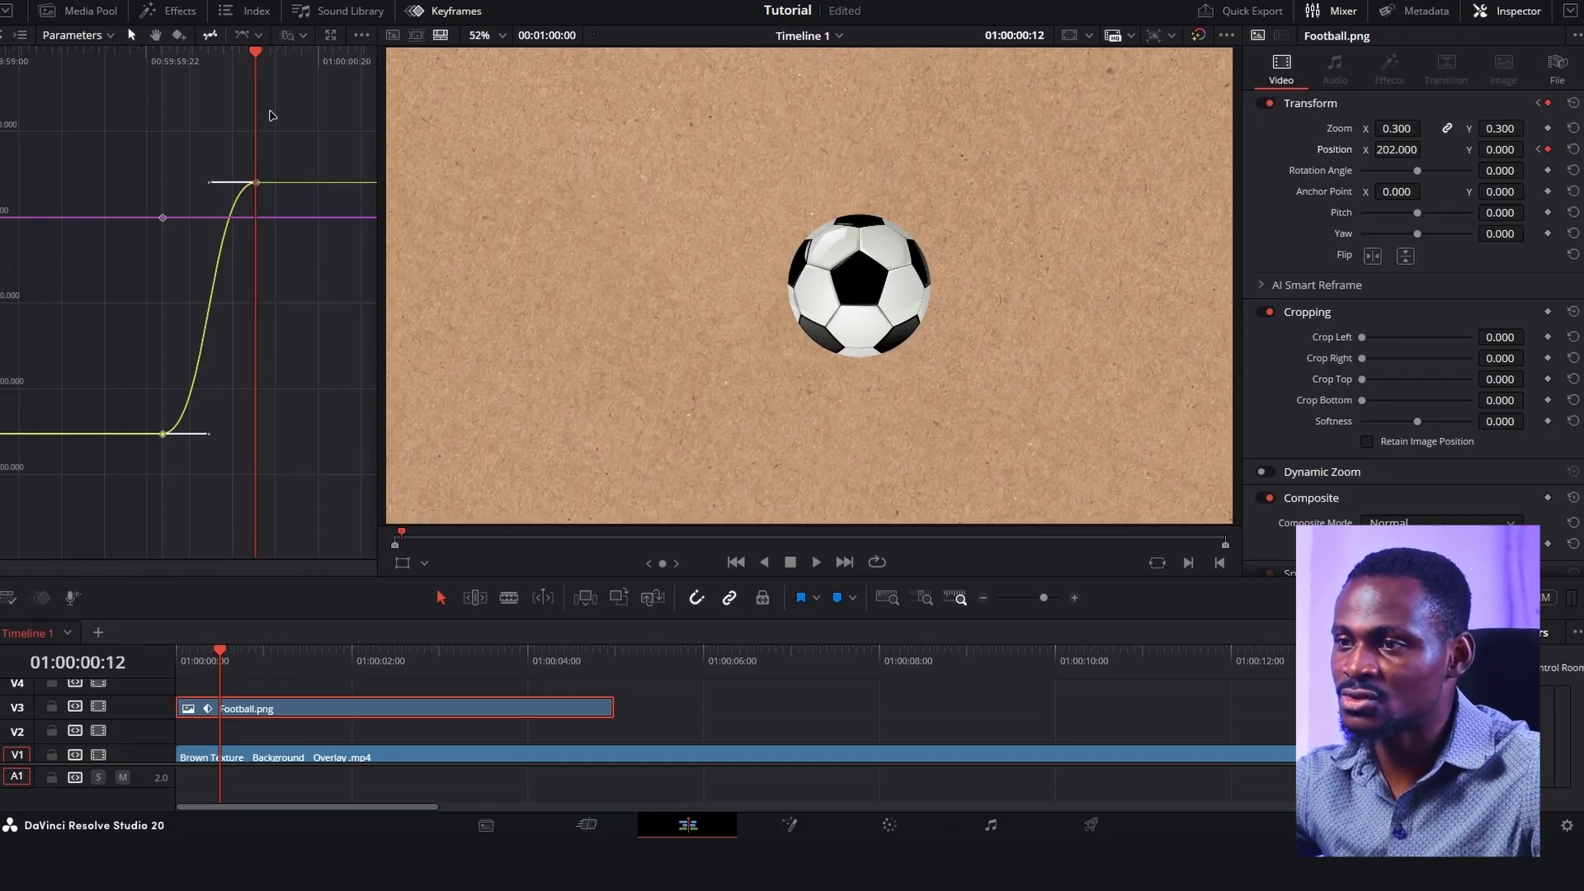
key("Right")
key("Right")
key("Right")
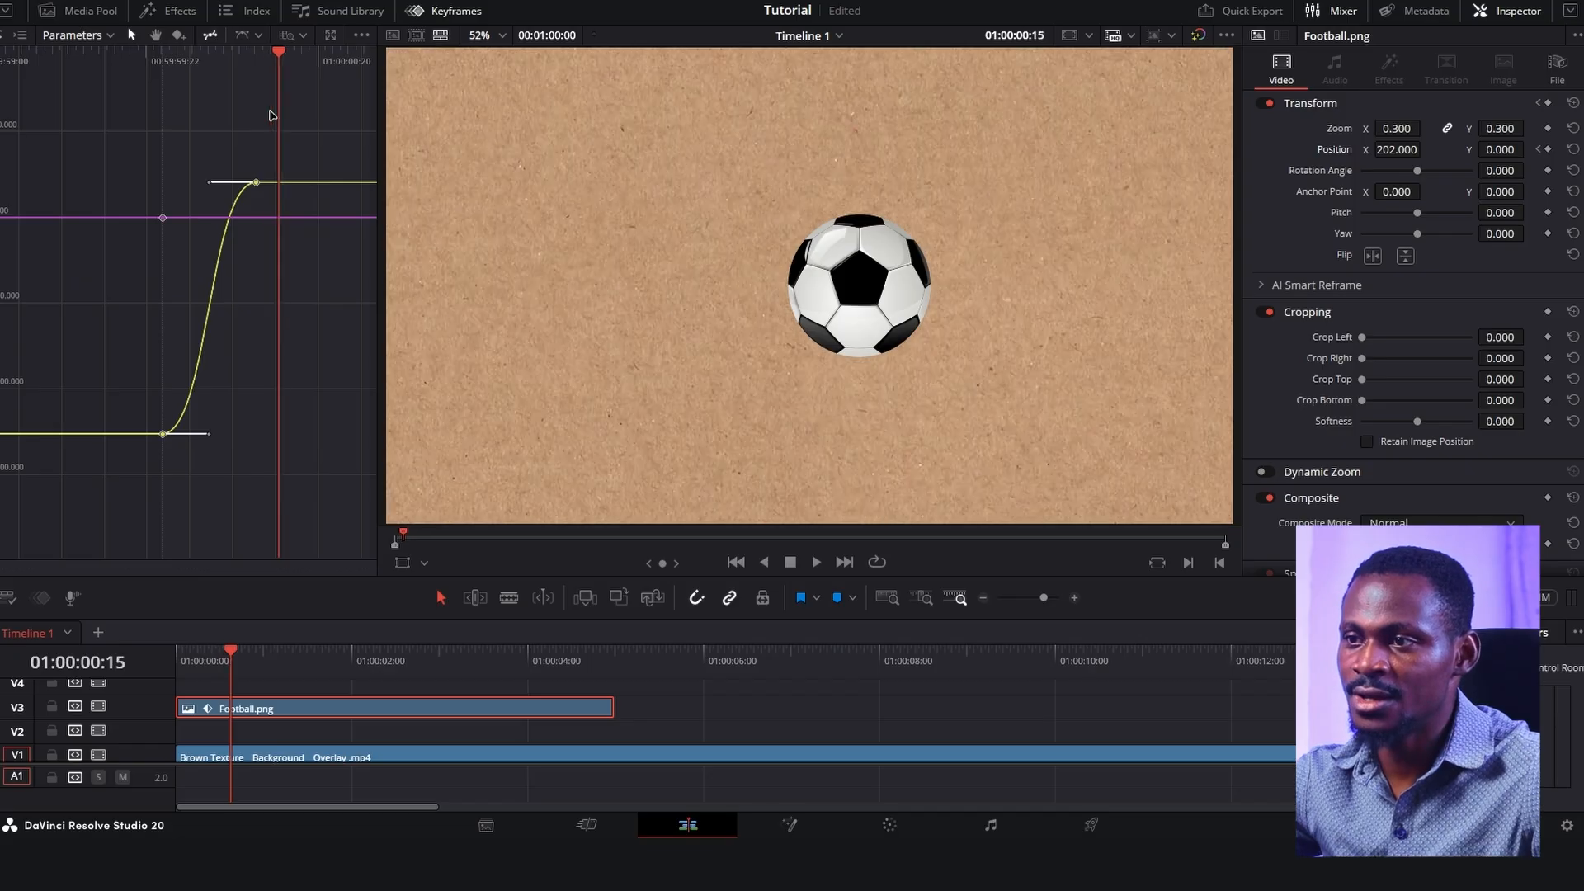
left_click(1549, 151)
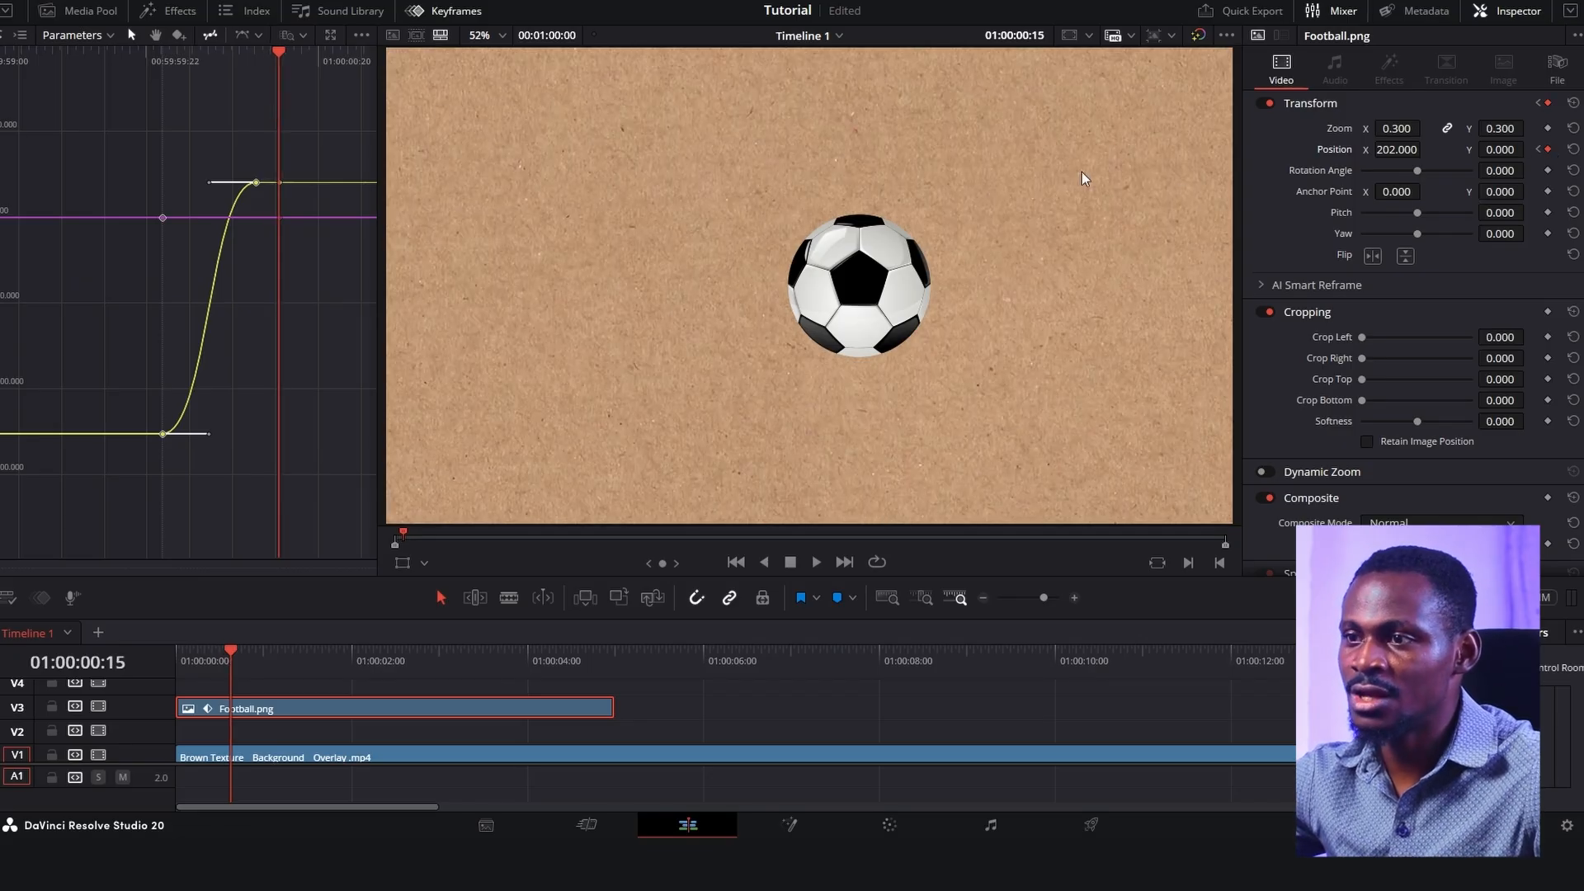
left_click(1537, 149)
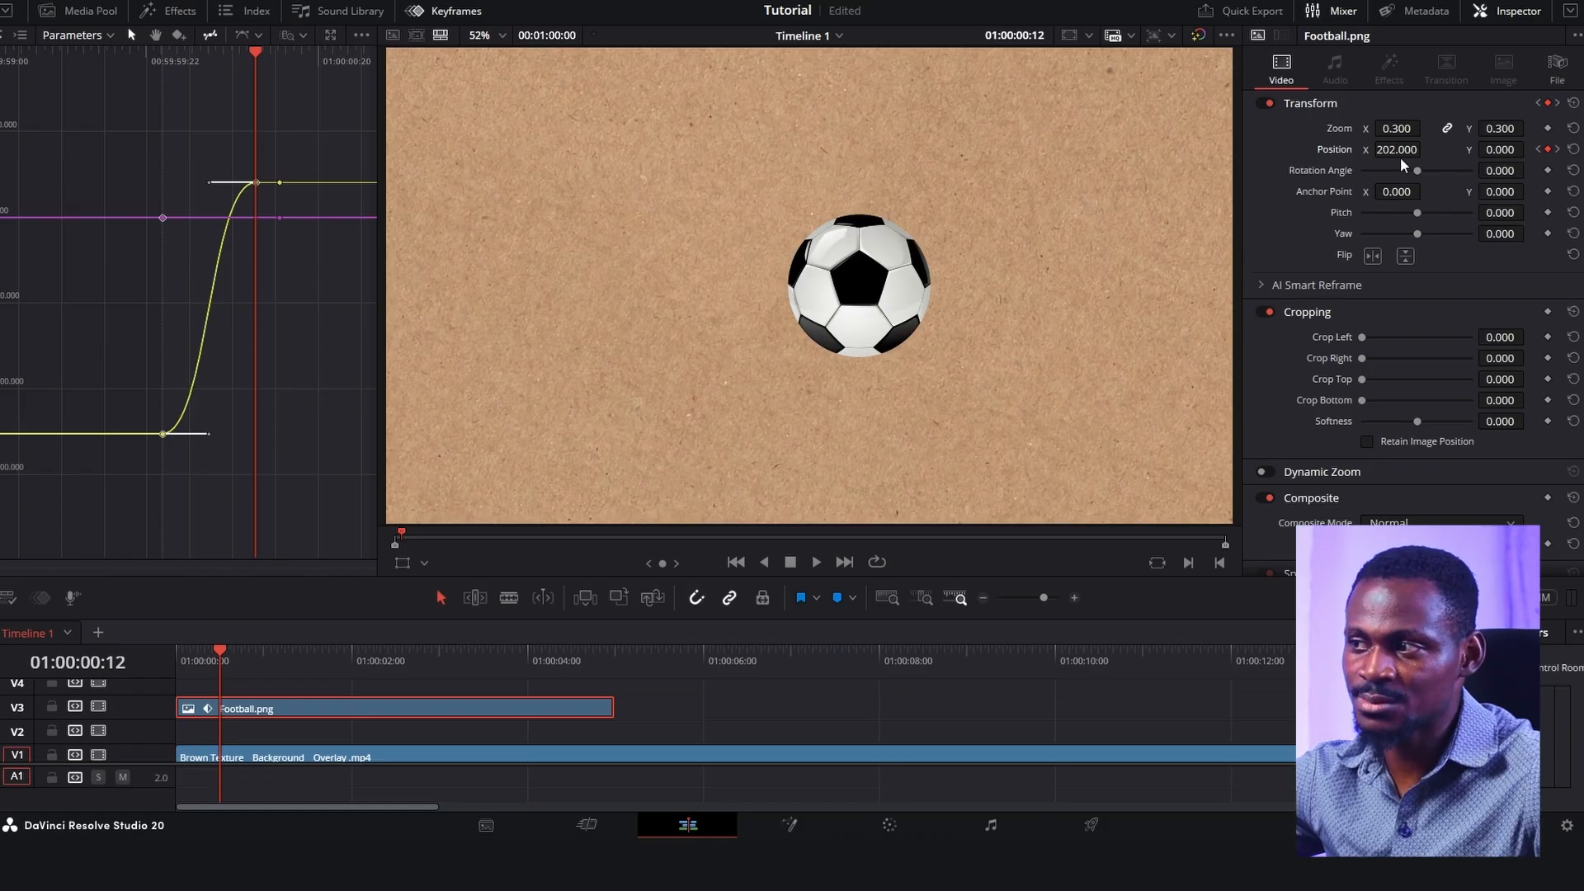
left_click_drag(1396, 149, 1446, 149)
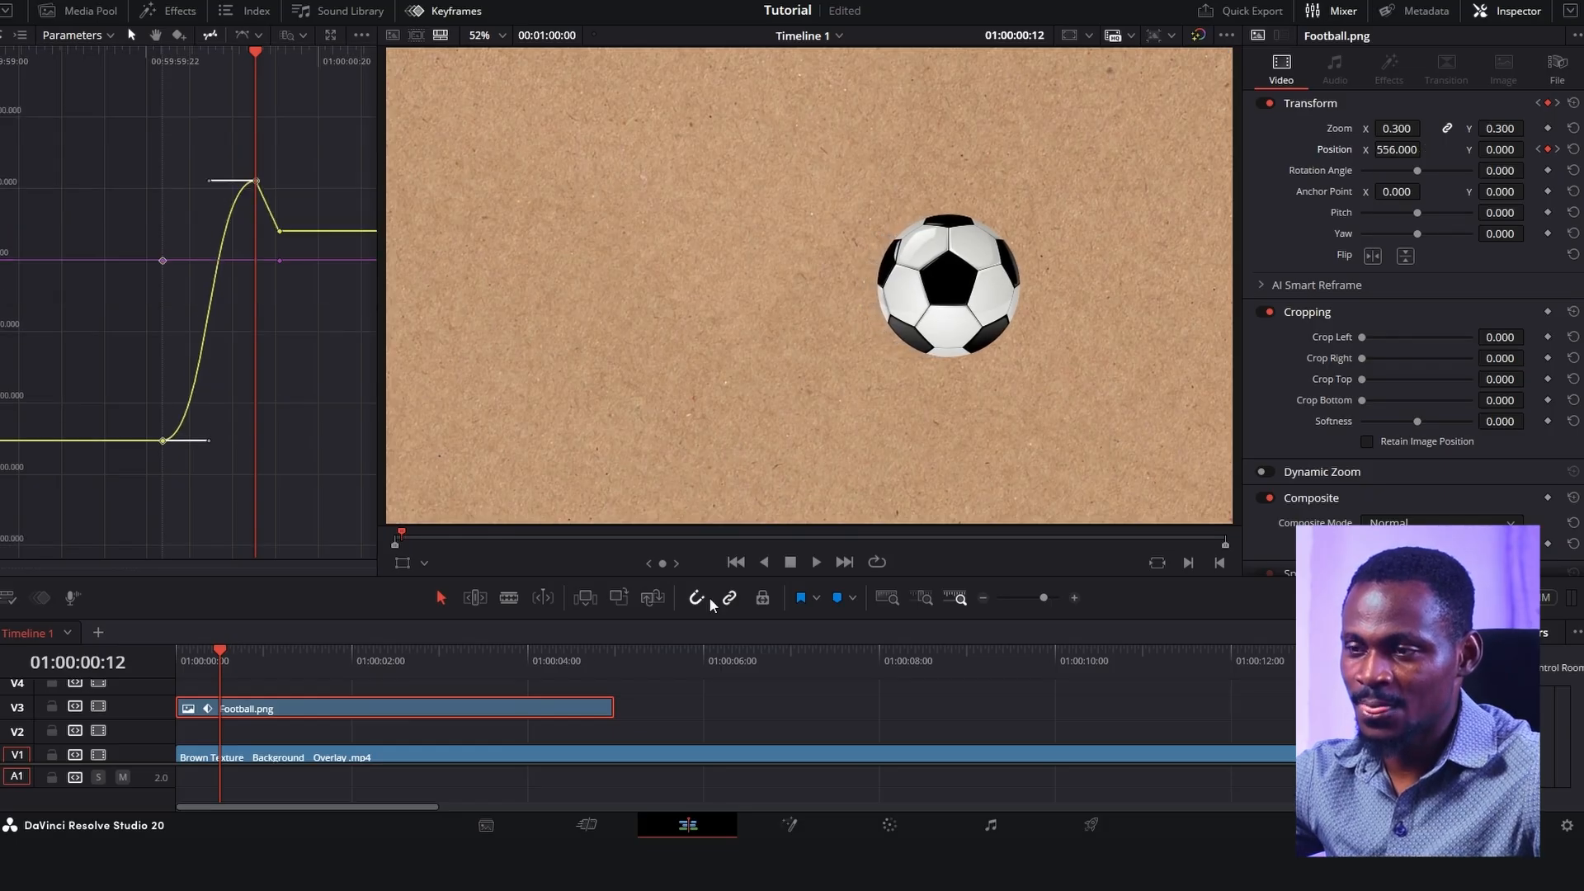
Step: Play the football's overshooting movement repeatedly from the start of the timeline
left_click(180, 656)
key("space")
key("space")
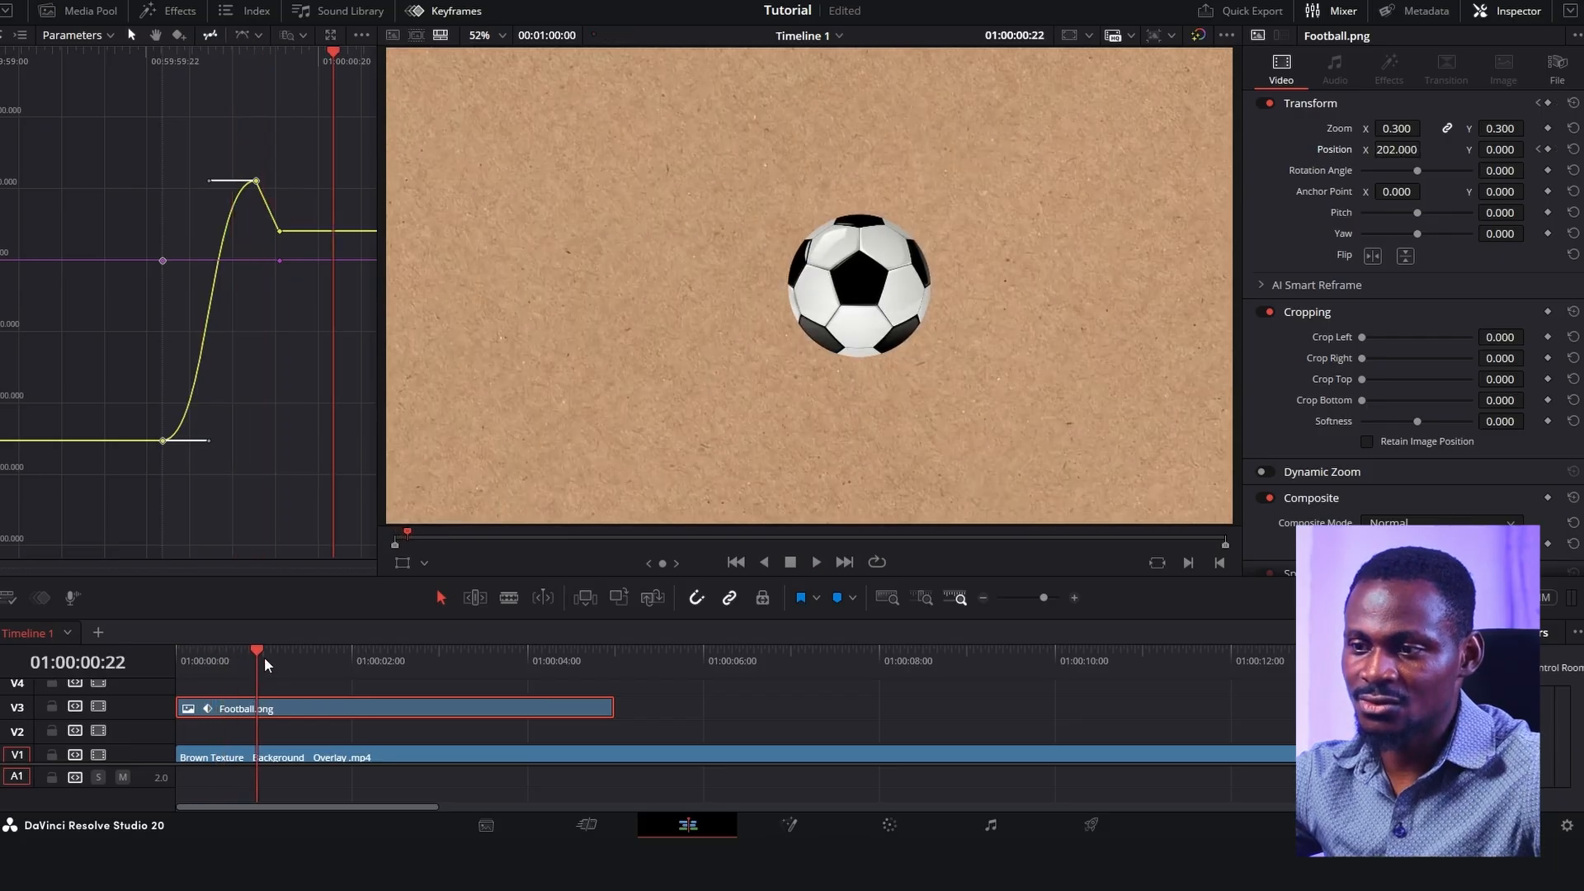
key("Home")
key("space")
key("space")
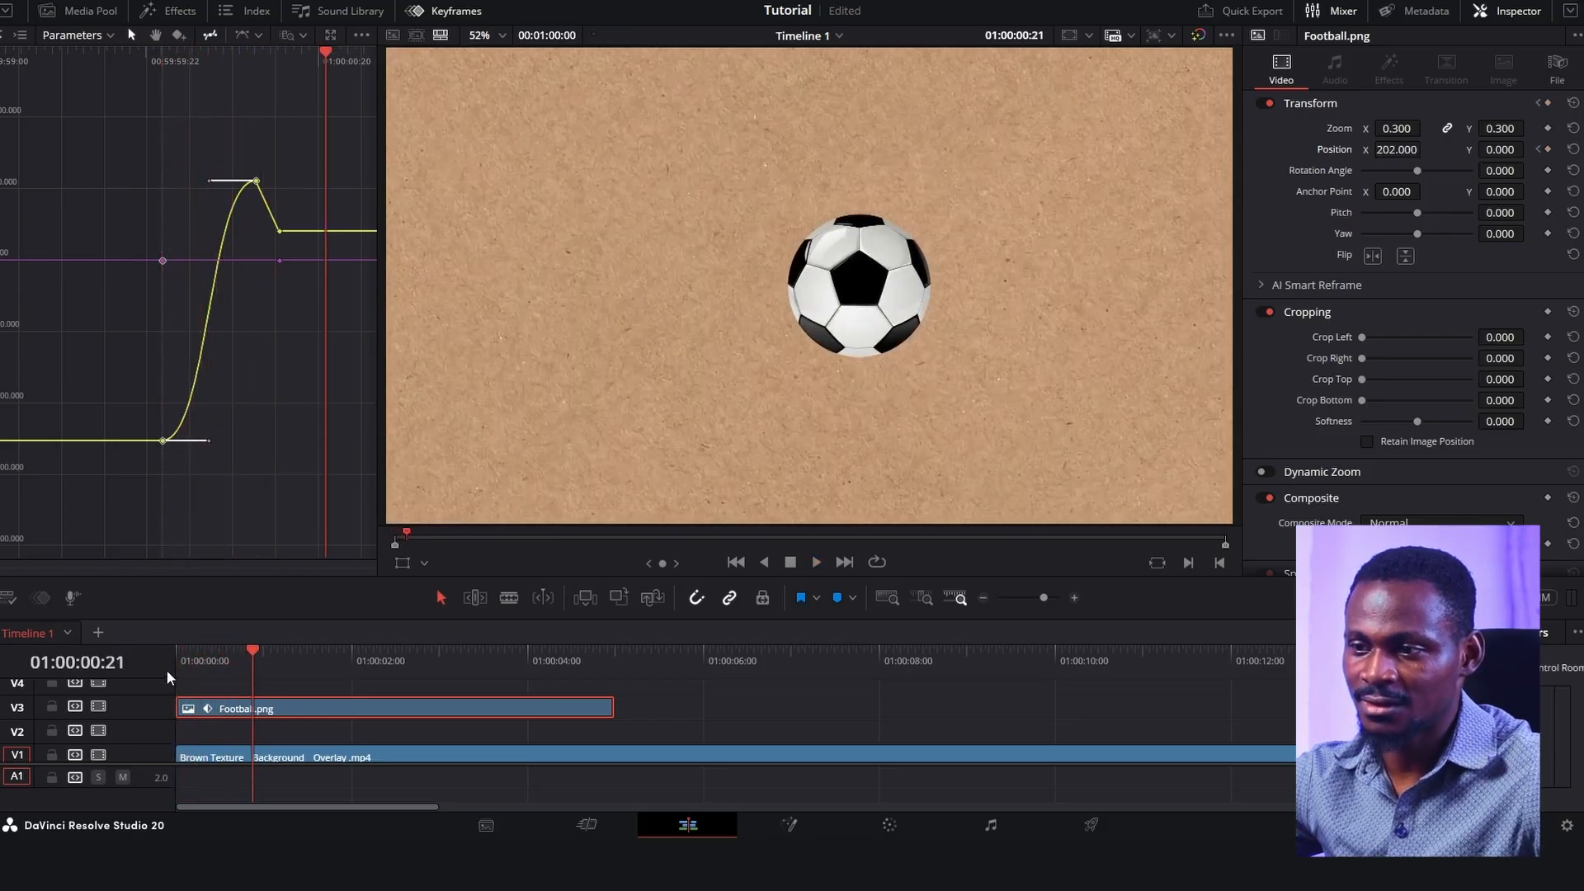
key("Home")
key("space")
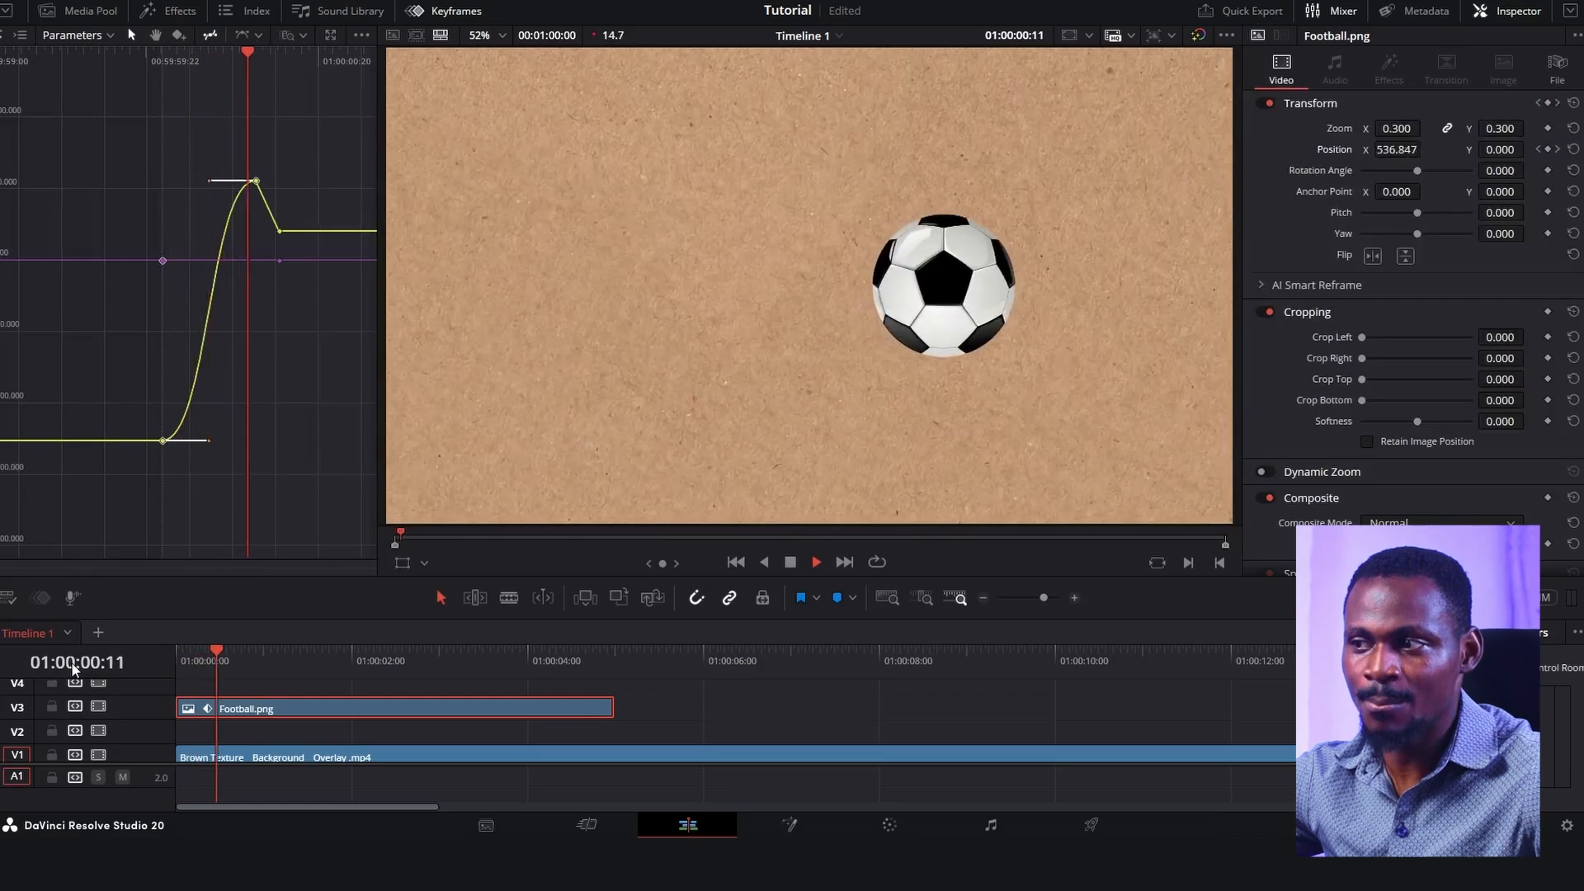
key("space")
Step: Save the project and replay the football animation from the first frame
left_click_drag(230, 651, 110, 666)
key("ctrl+s")
key("space")
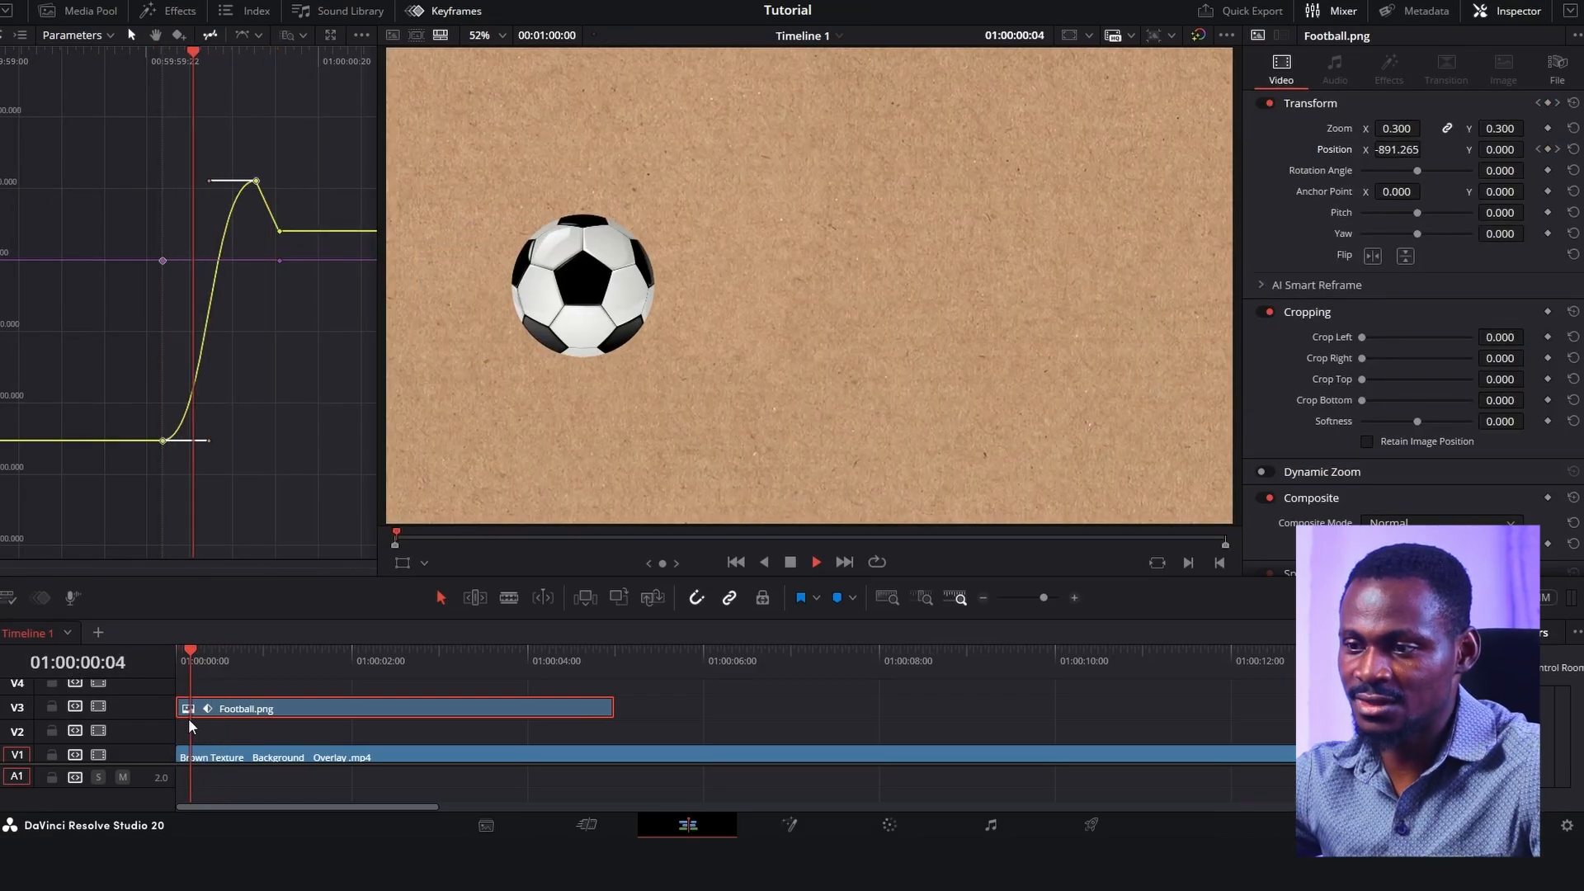
key("Home")
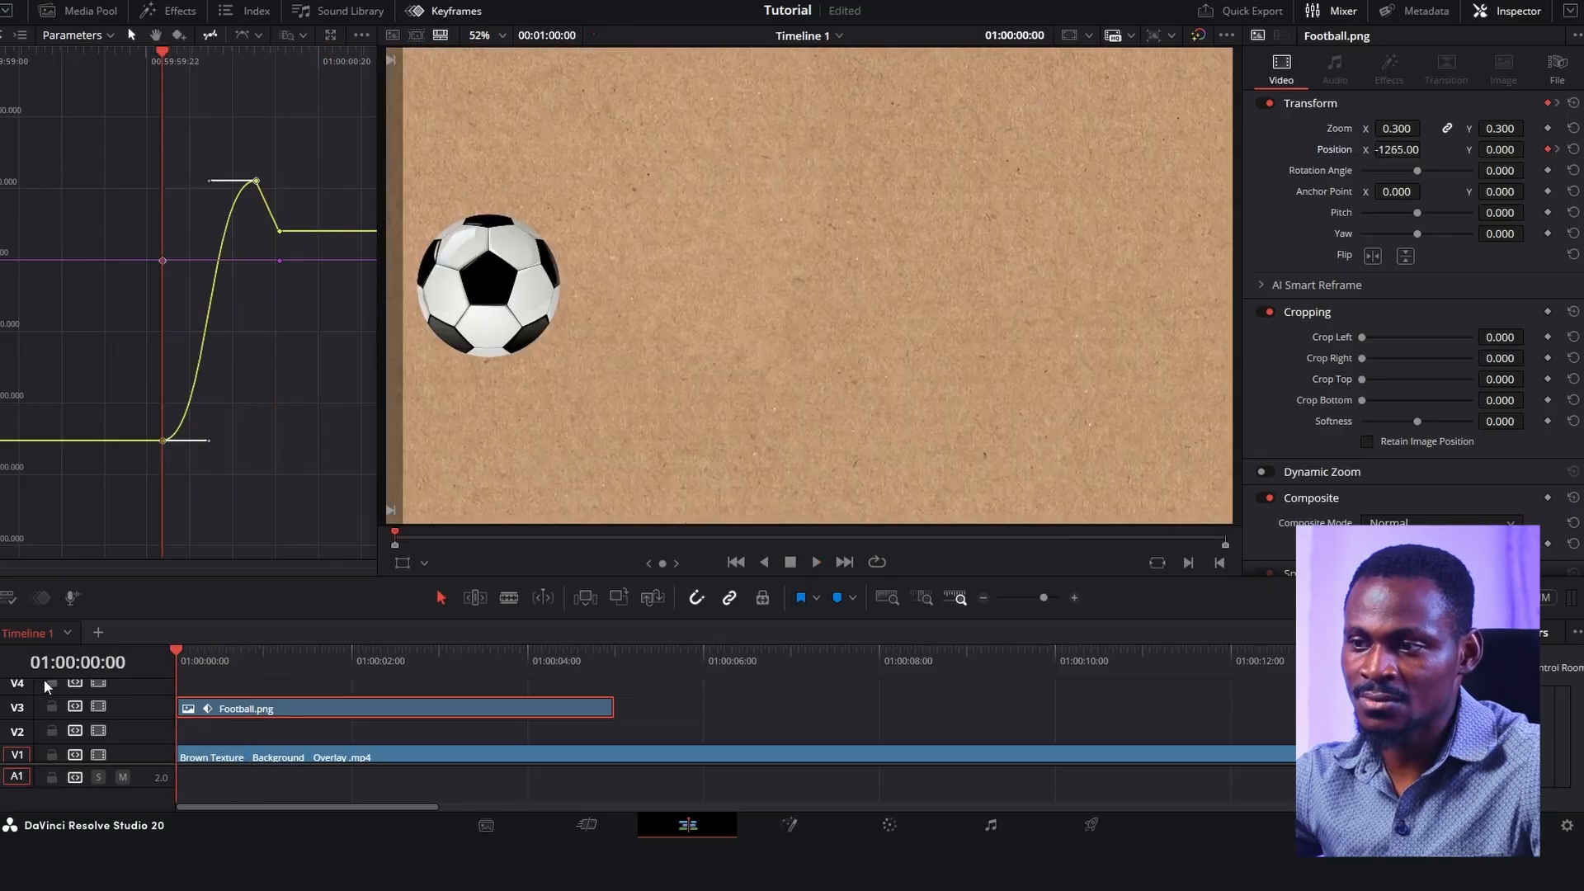
key("Home")
key("space")
key("space")
key("Home")
key("space")
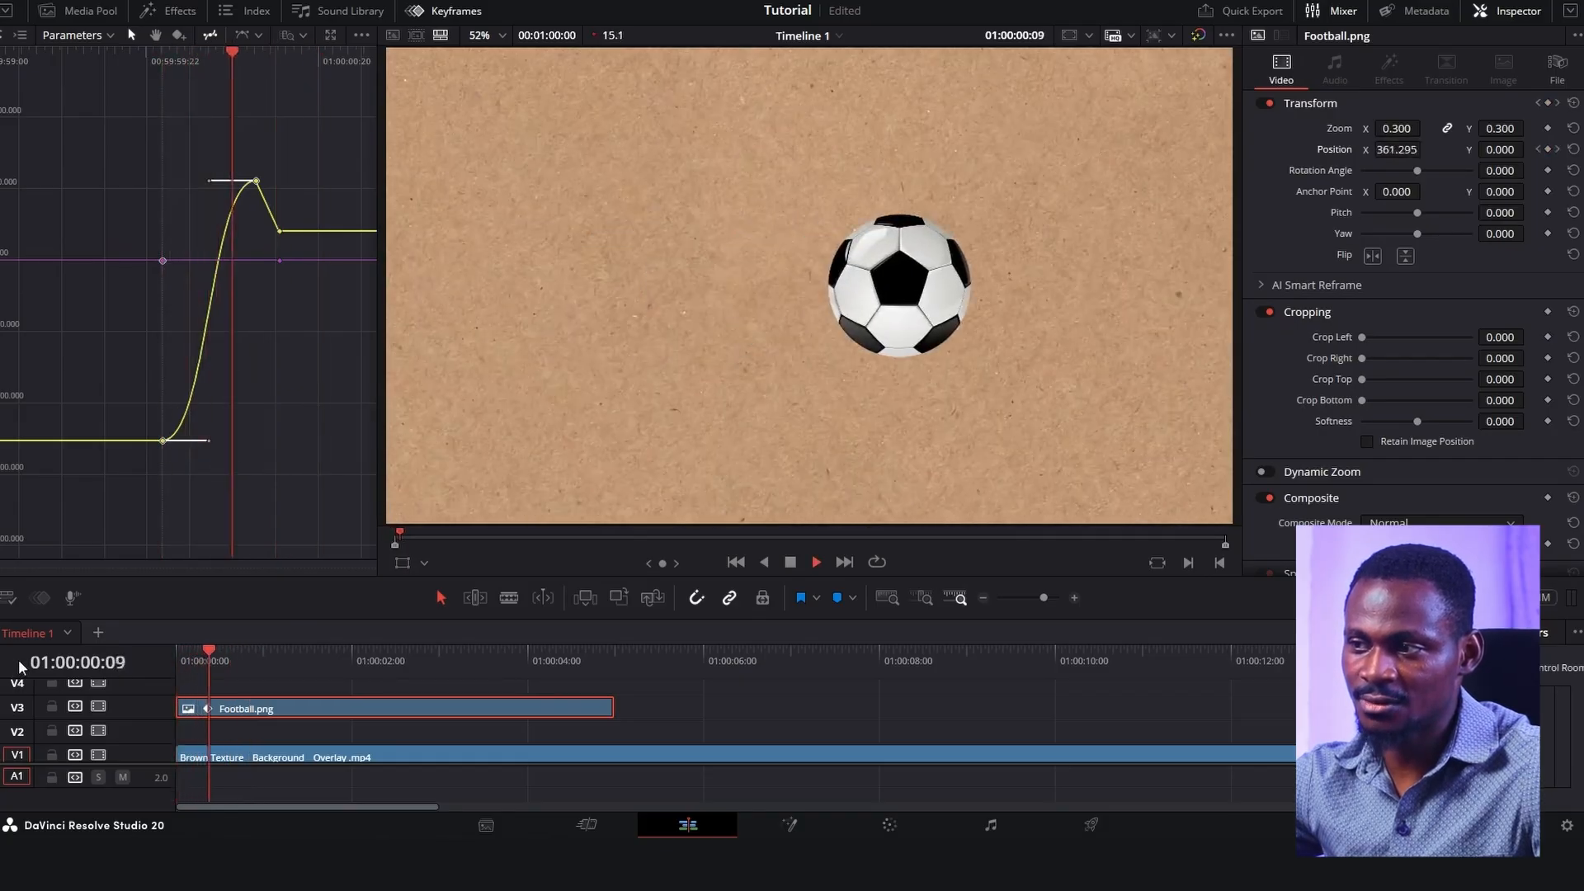
Step: Apply Ease In and Out to the overshoot and settling position keyframes of the football
key("space")
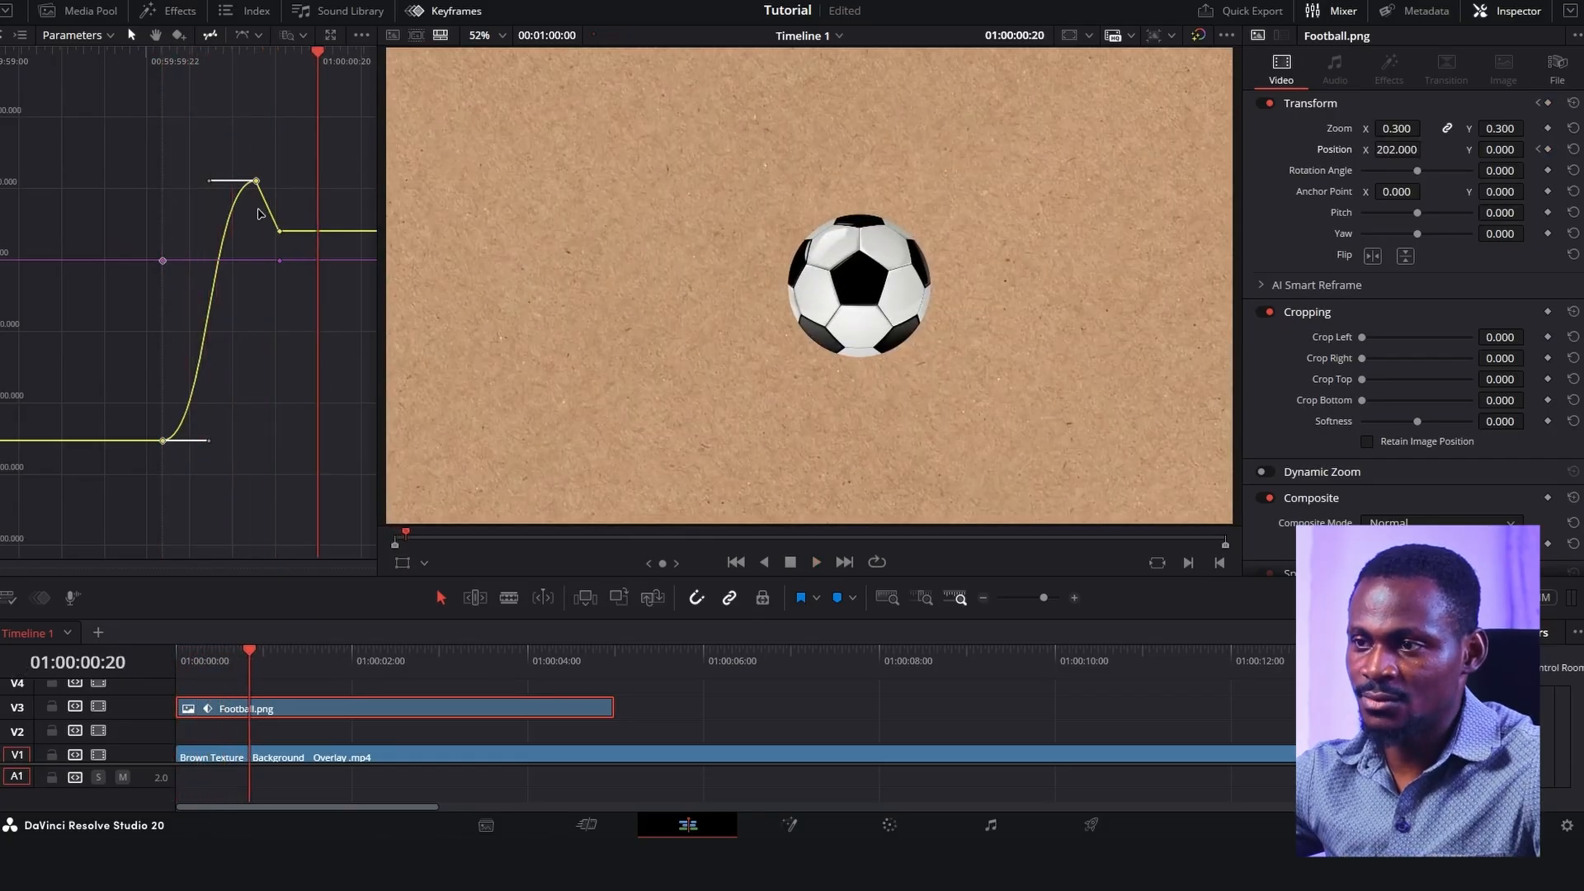
left_click_drag(276, 152, 246, 254)
left_click(258, 35)
left_click(303, 107)
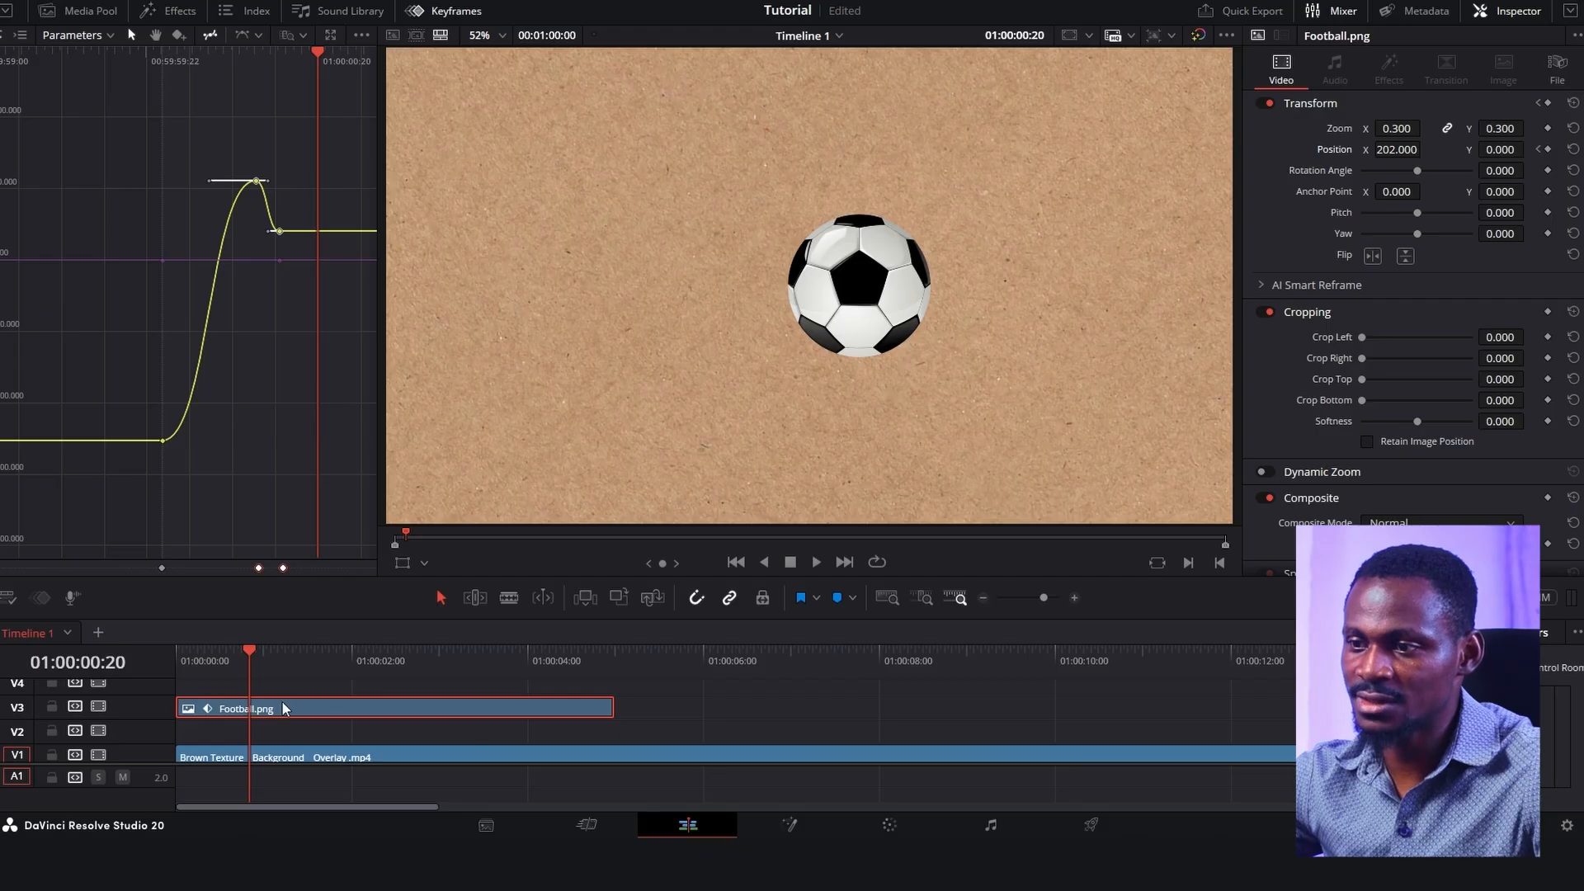
Step: Play the football's smoothed overshoot and settle from the start of the timeline
left_click_drag(250, 651, 1, 639)
key("space")
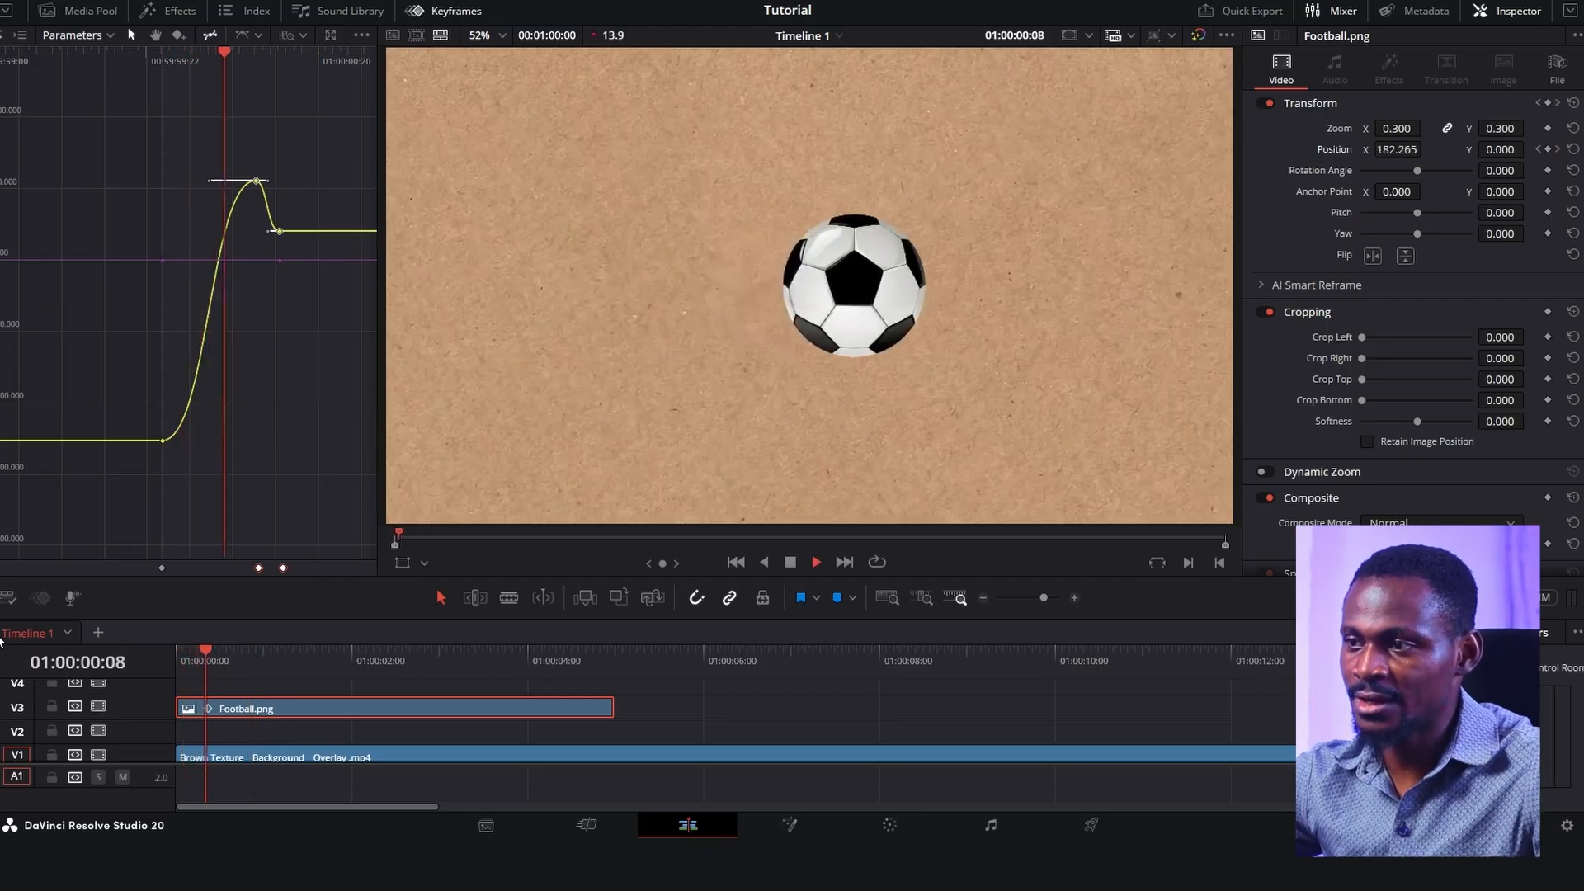
key("space")
left_click_drag(270, 666, 79, 665)
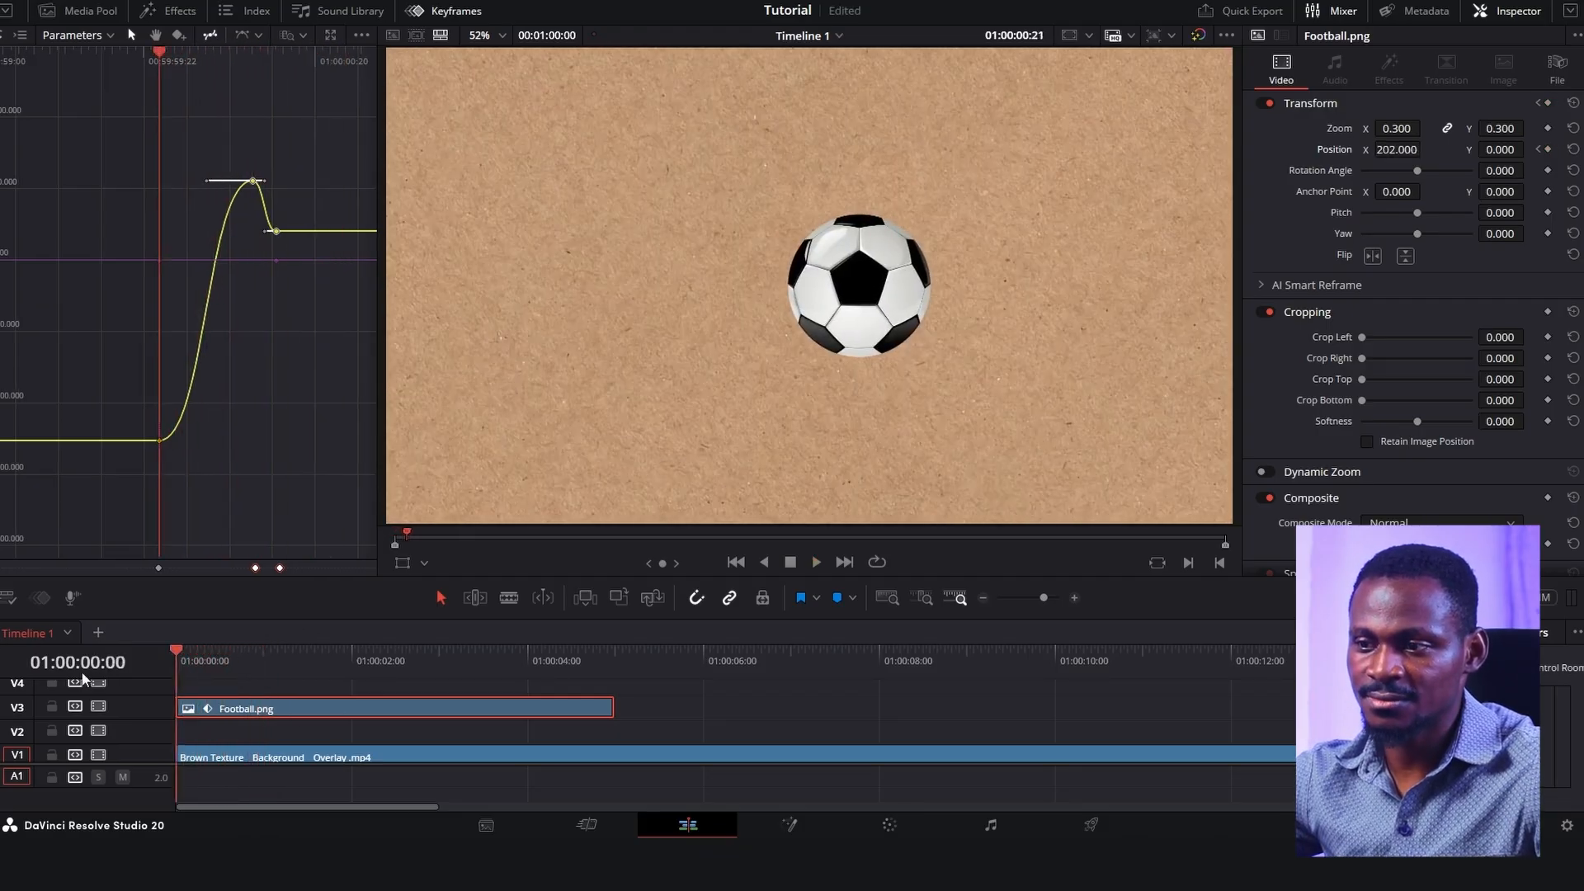
key("space")
key("space")
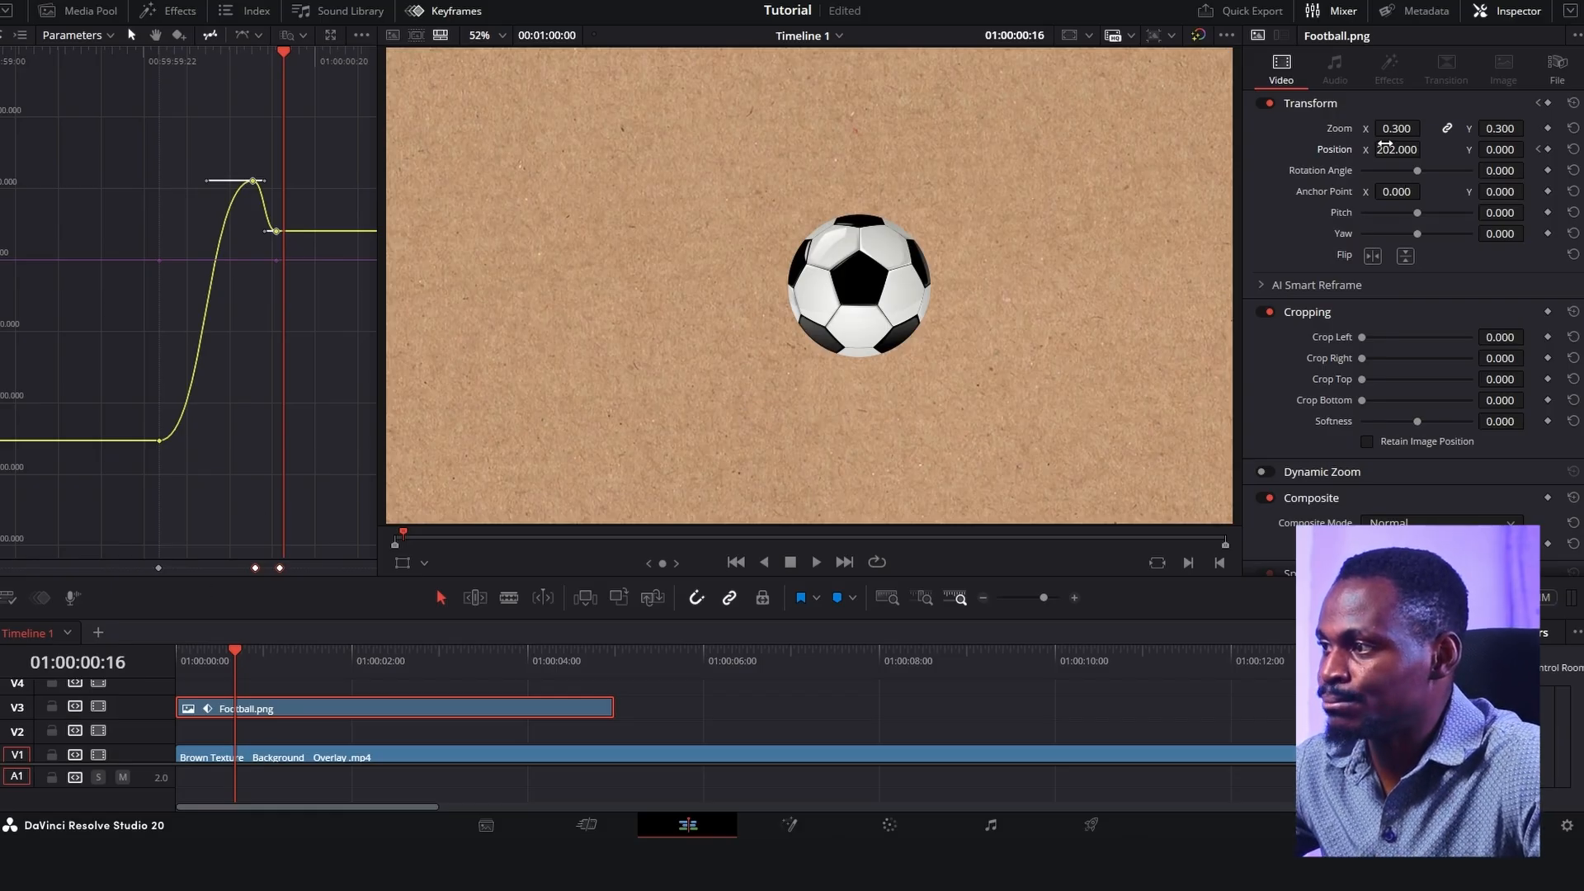
Step: Set Position X to -2078 at the first keyframe so the football starts outside the frame
left_click(1540, 150)
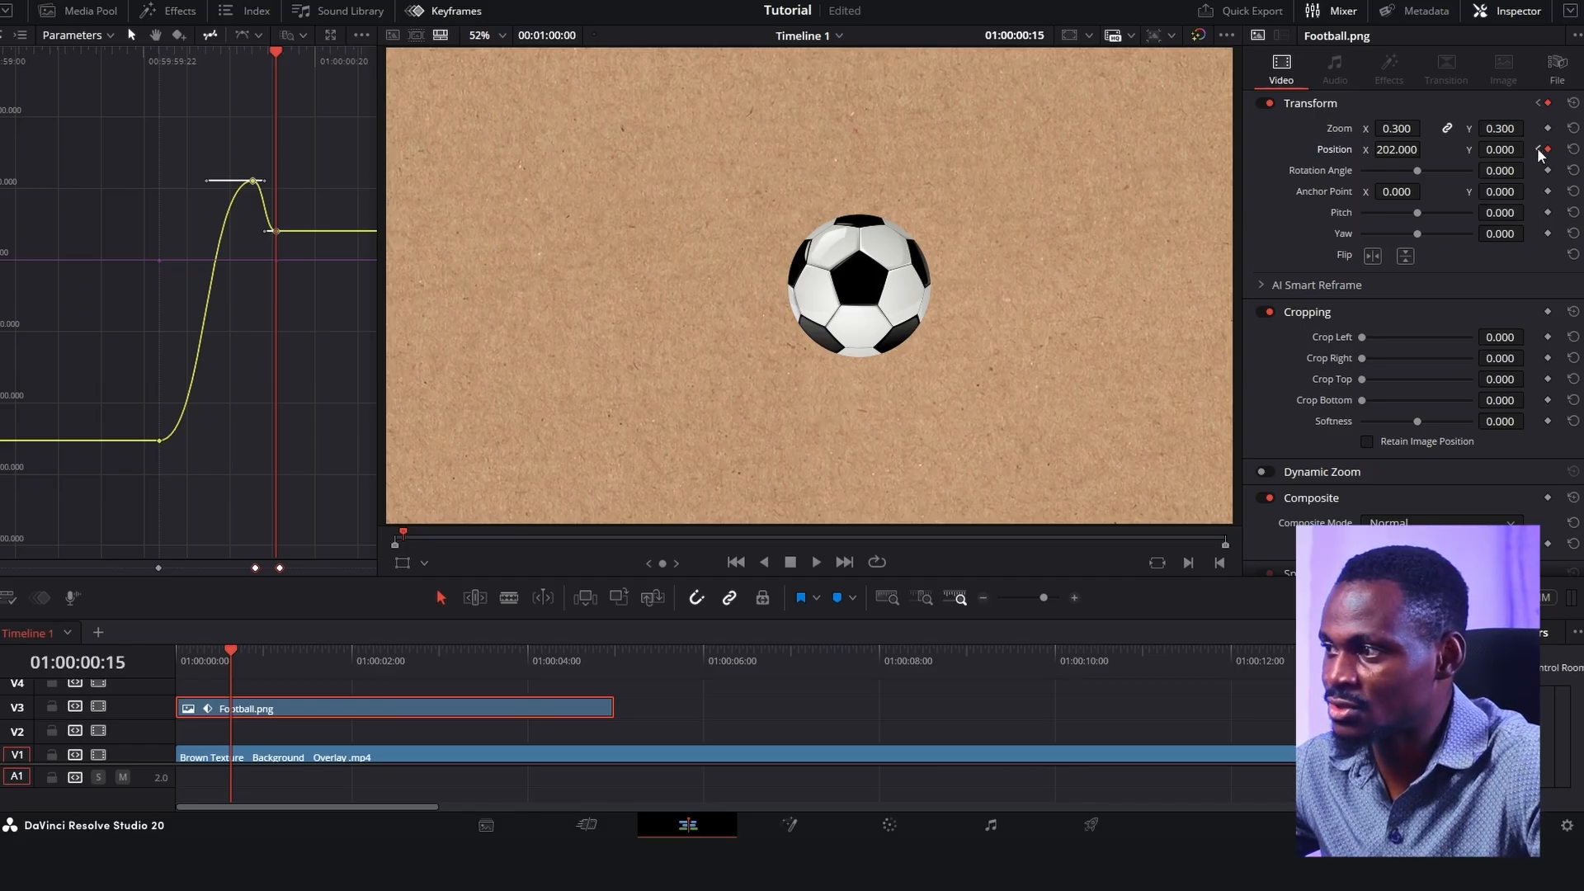
left_click(1538, 149)
left_click(1538, 148)
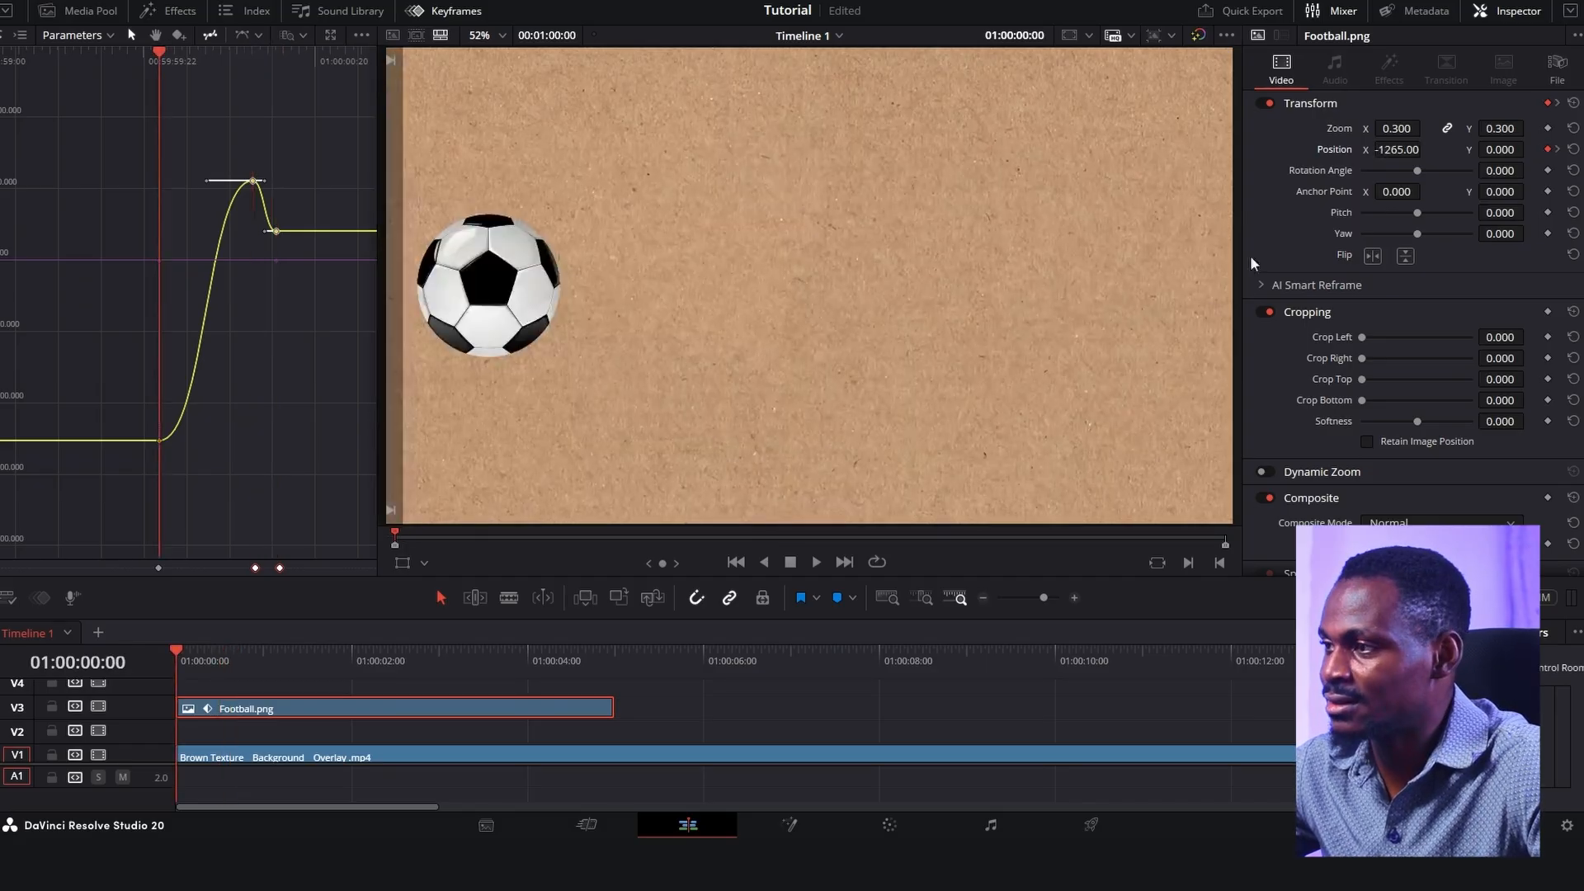
left_click_drag(1400, 150, 1276, 149)
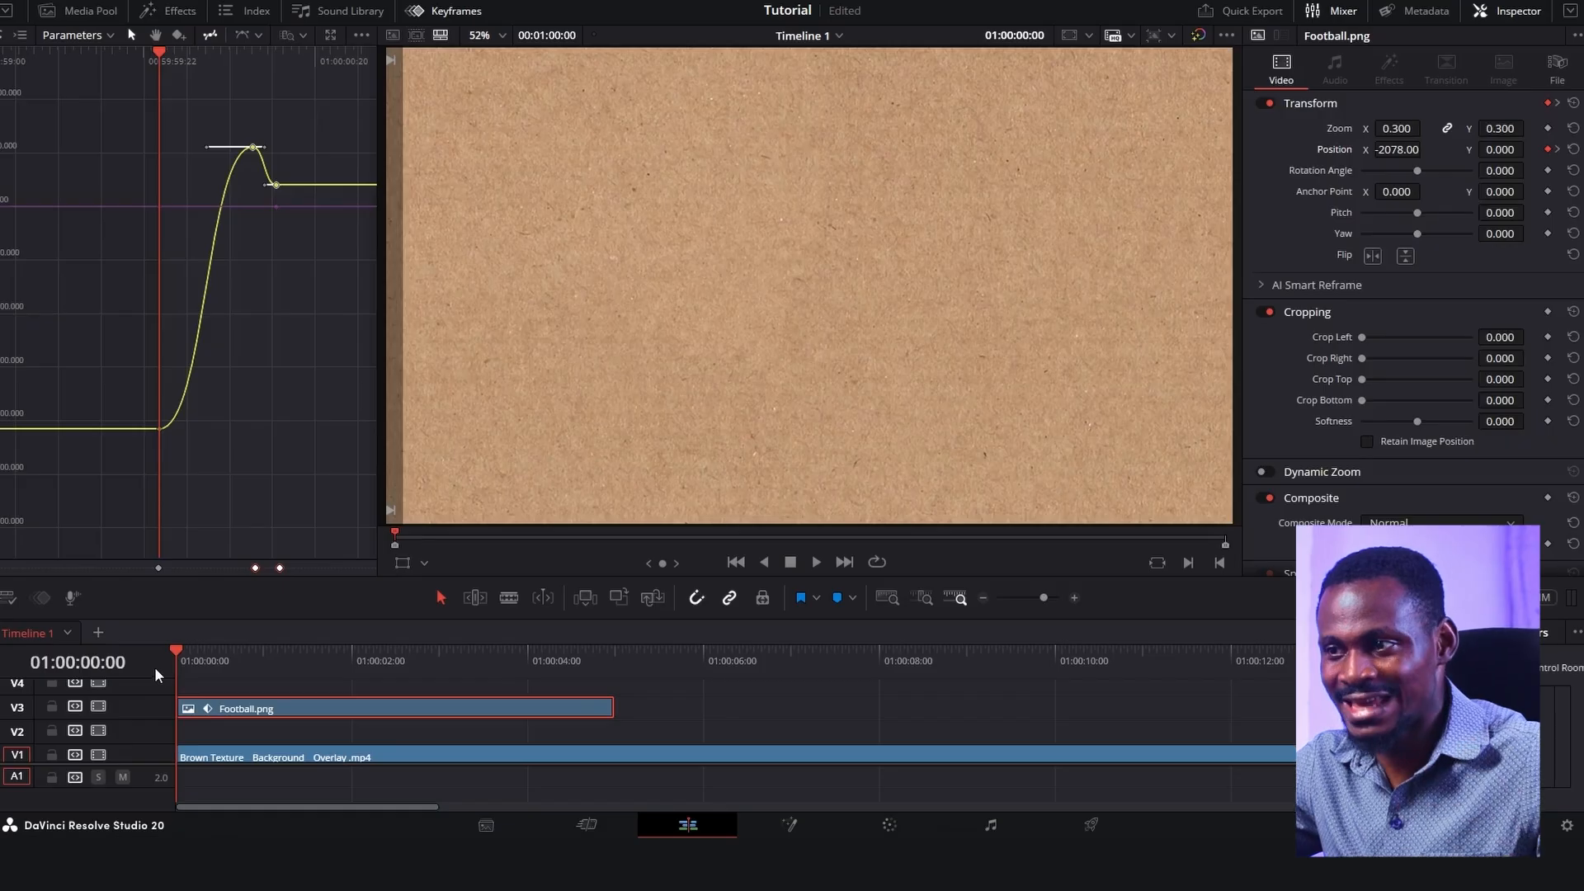
Step: Play the football's off-screen entrance repeatedly from the start and inspect the overshoot keyframe at 01:00:00:12
key("space")
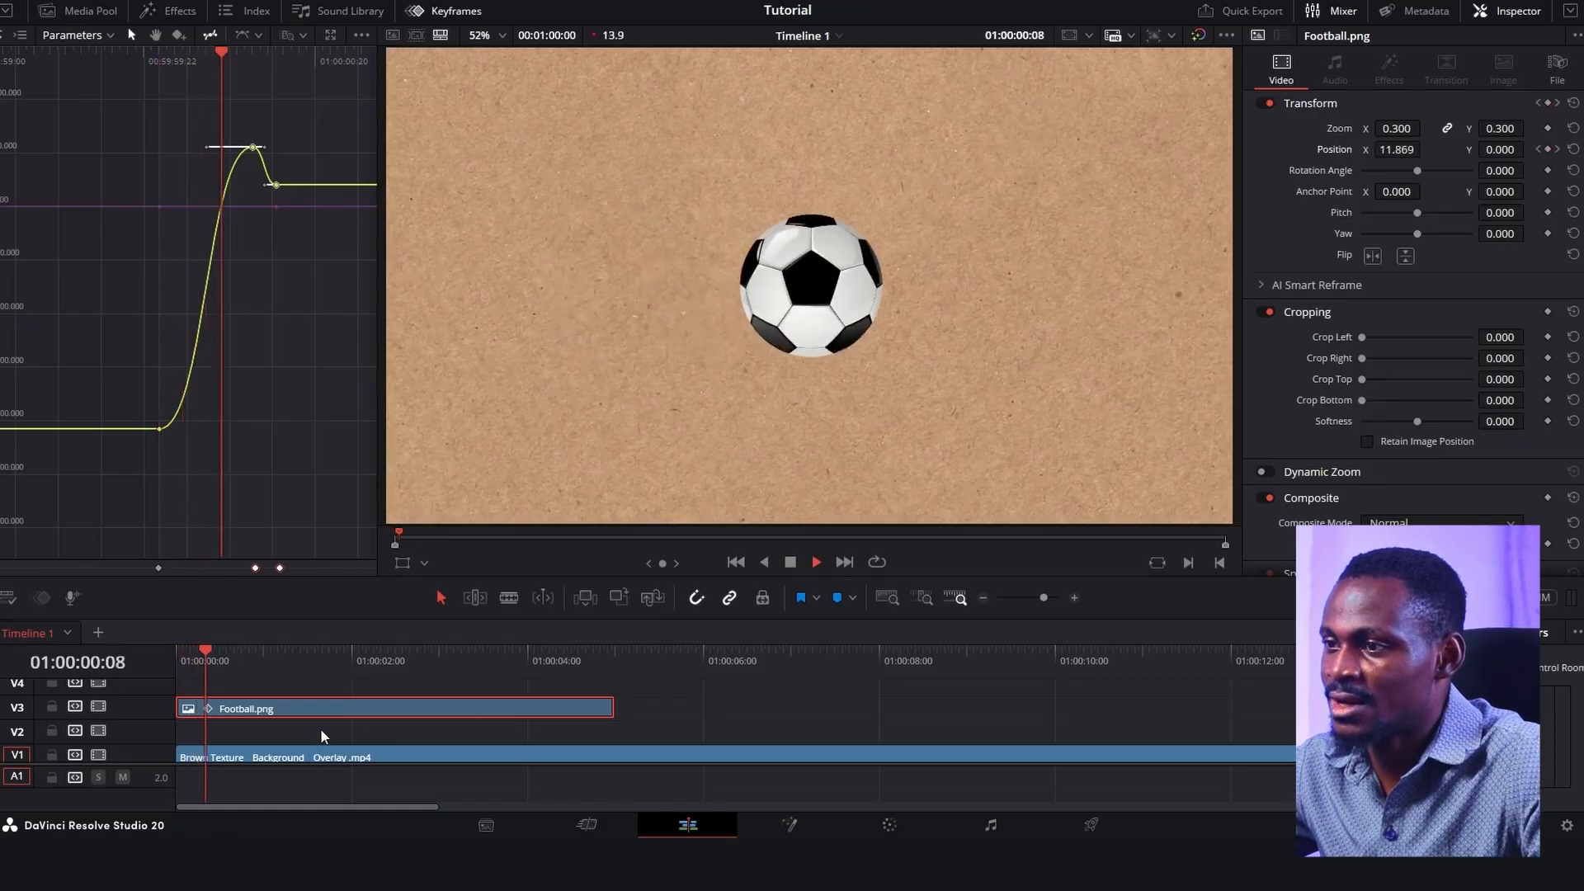
key("Home")
key("space")
key("space")
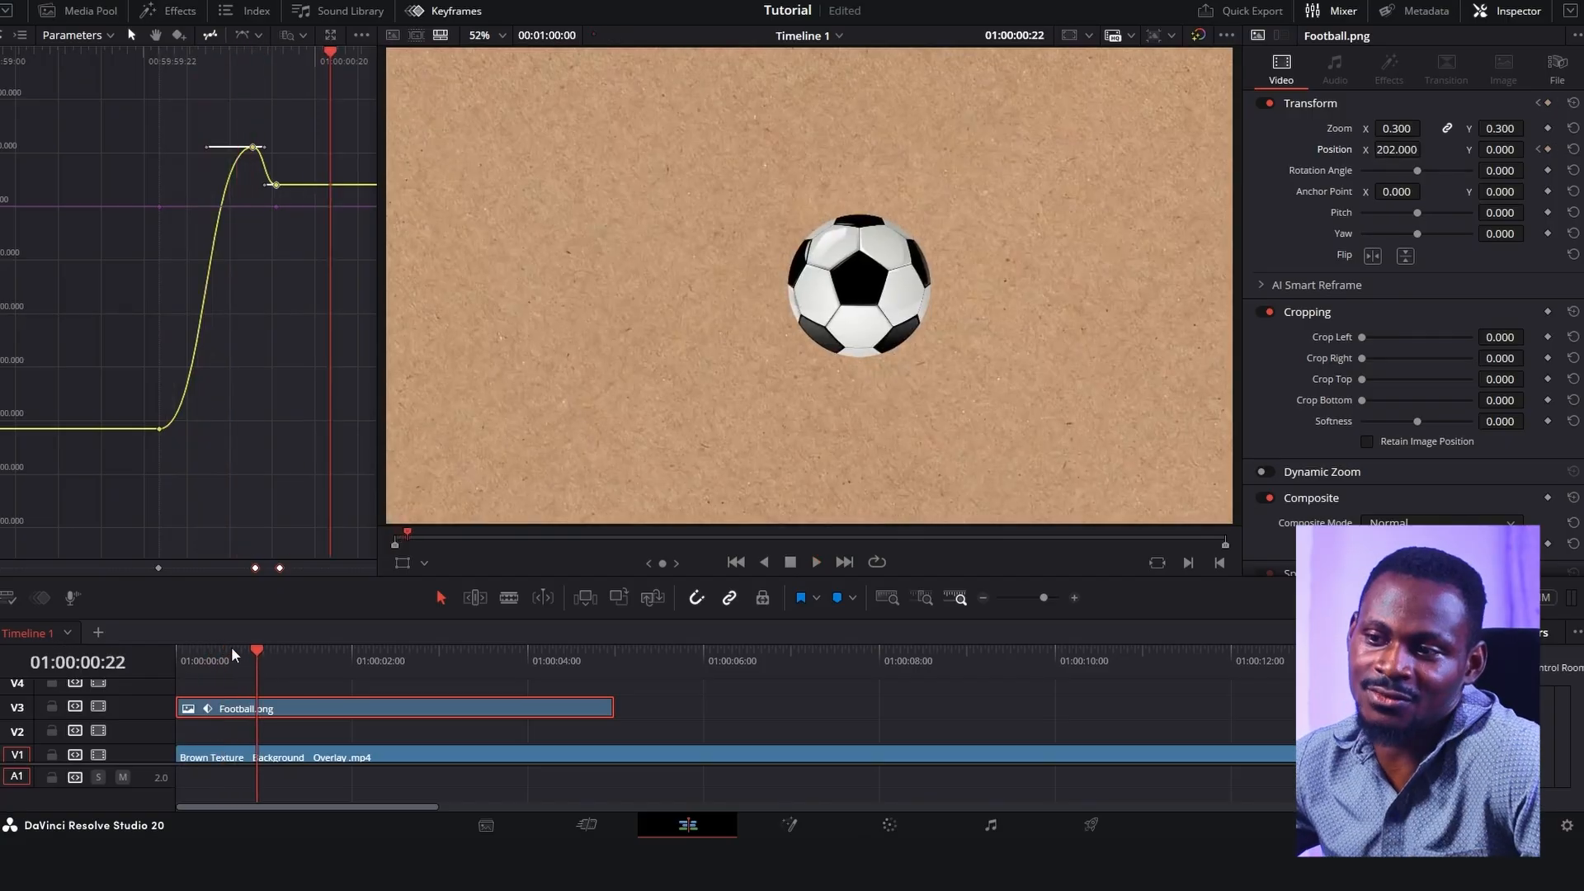
key("Home")
key("space")
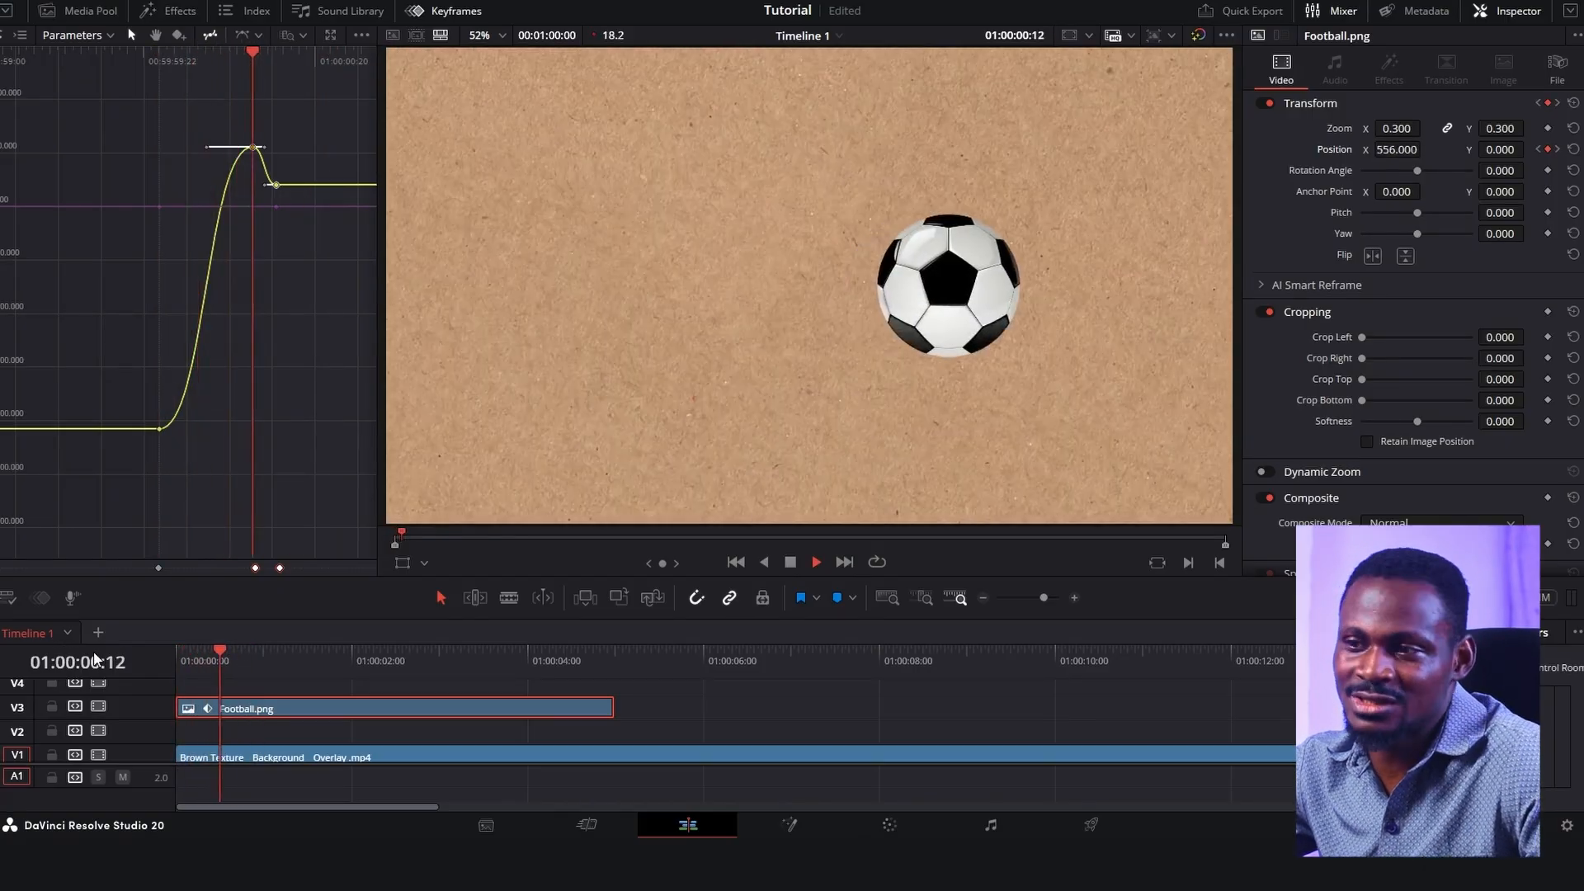
key("space")
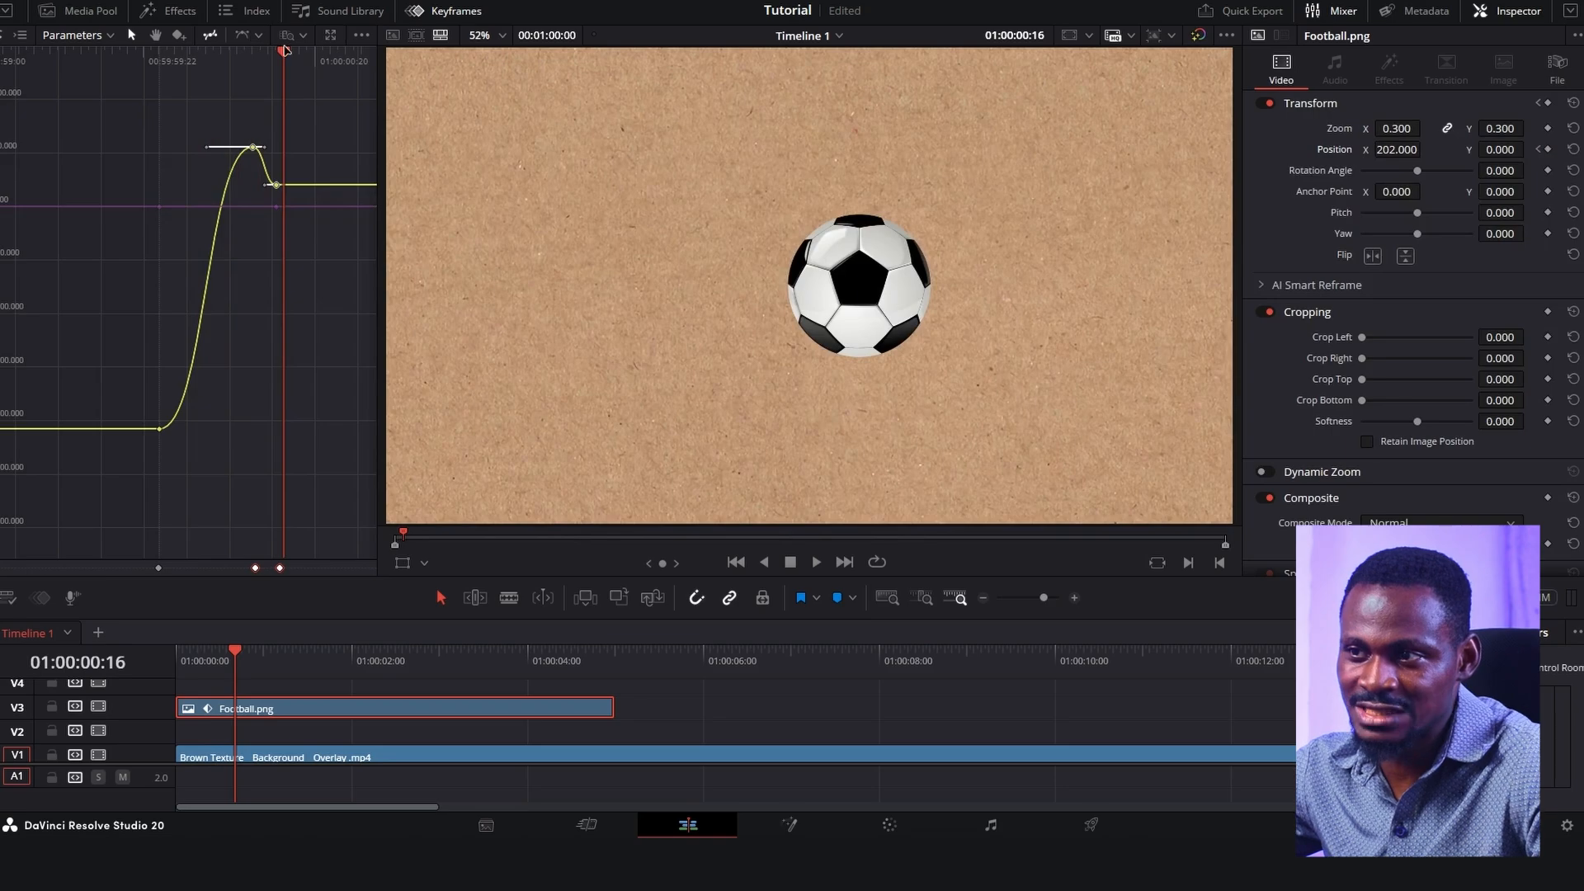
left_click_drag(284, 57, 258, 75)
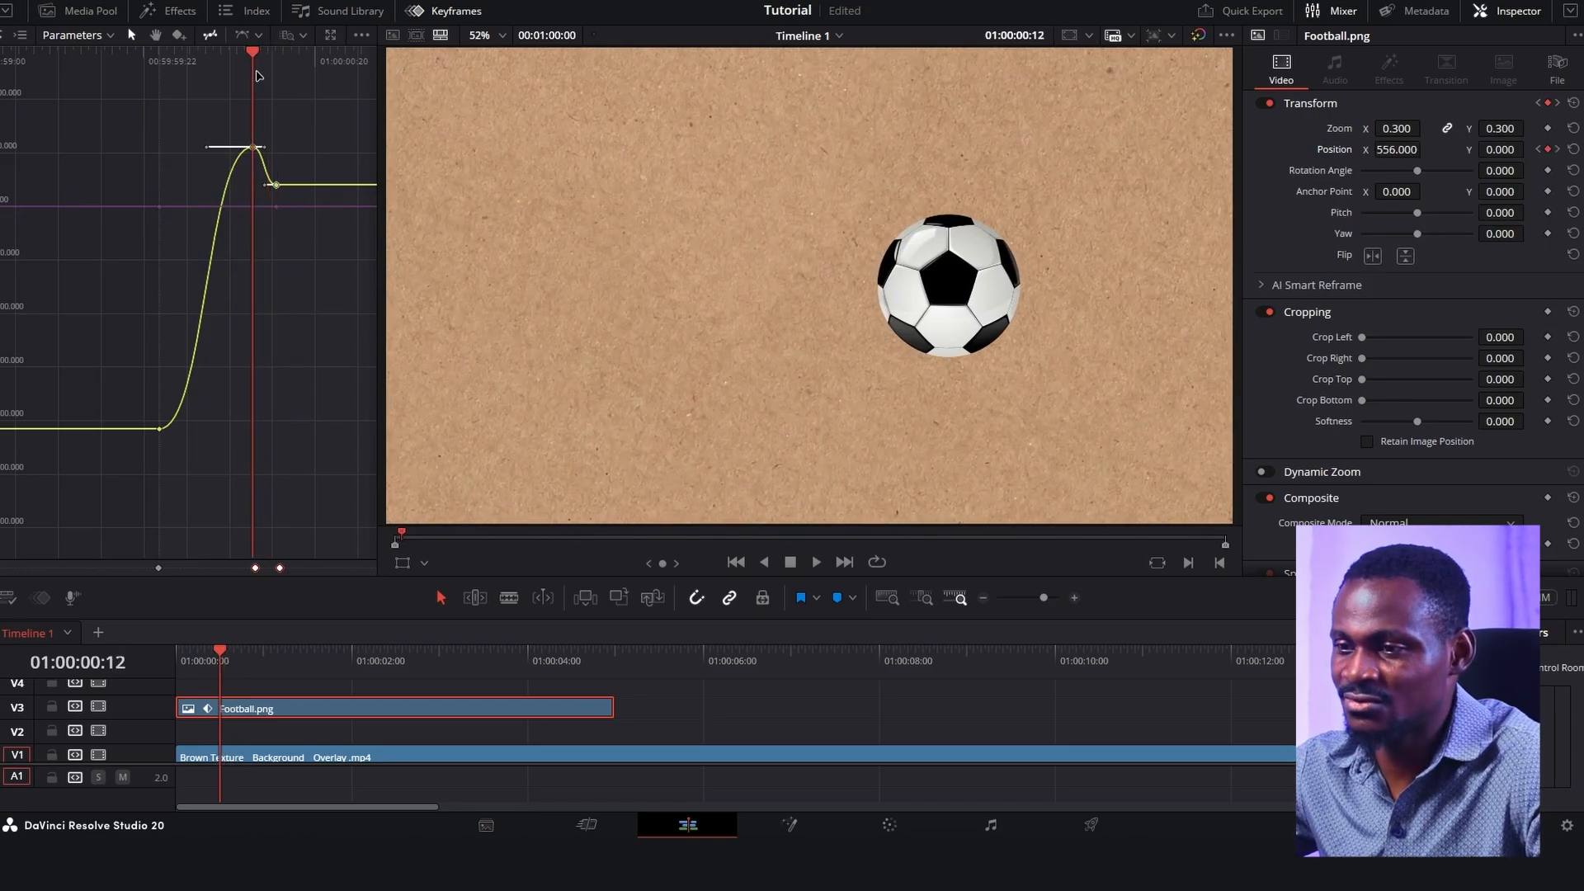
key("Home")
key("space")
key("space")
left_click_drag(252, 665, 147, 641)
key("space")
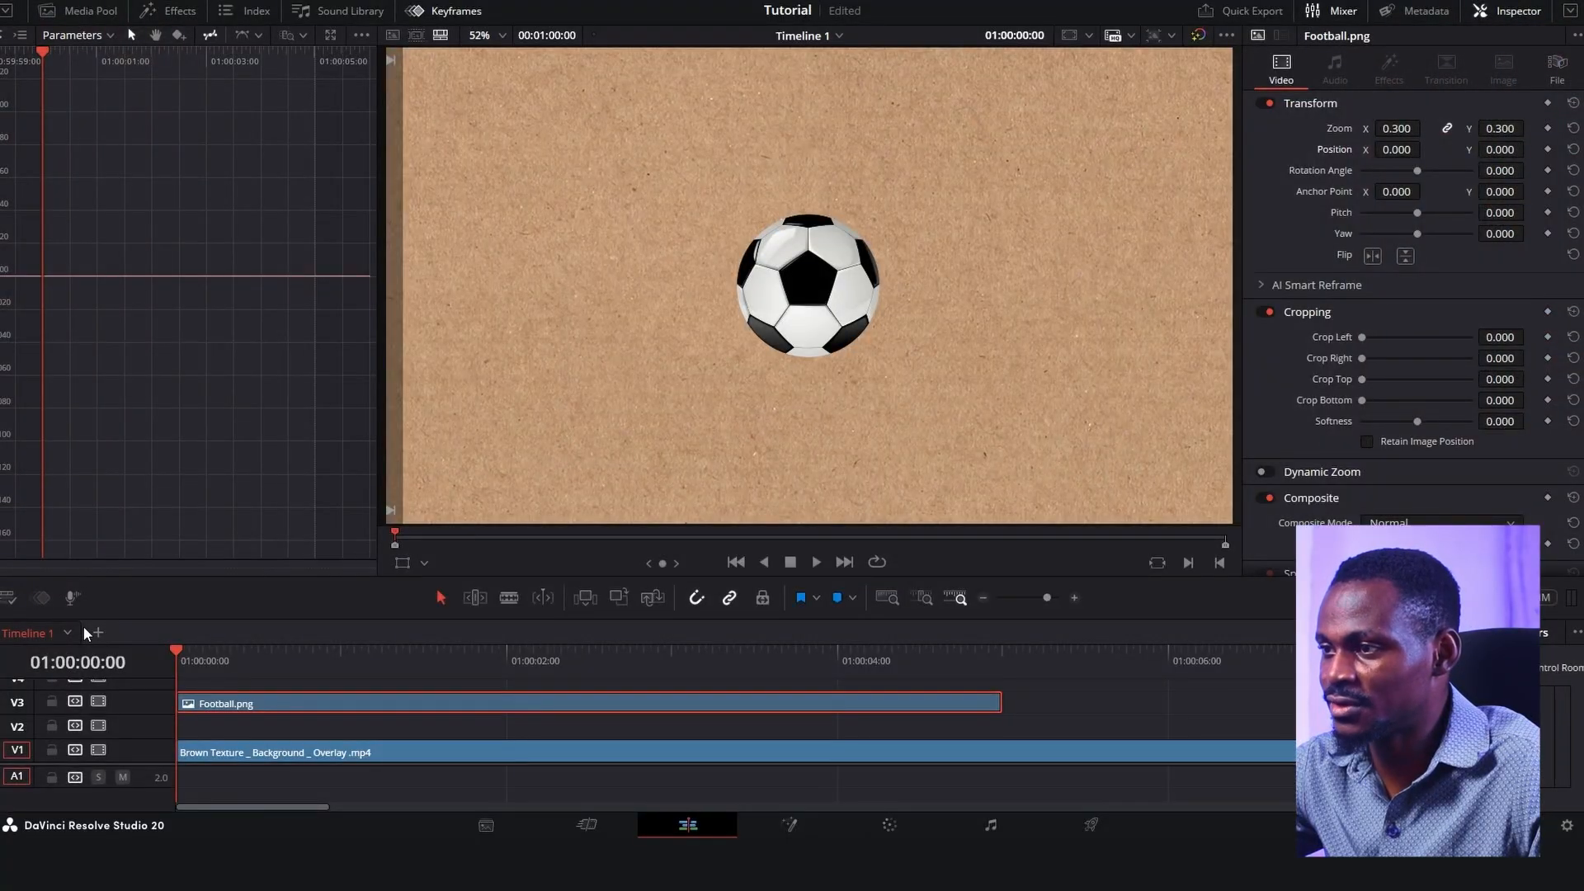
Step: Add position keyframes to the unanimated football at 01:00:00:00 and 01:00:00:10
left_click_drag(187, 659, 379, 695)
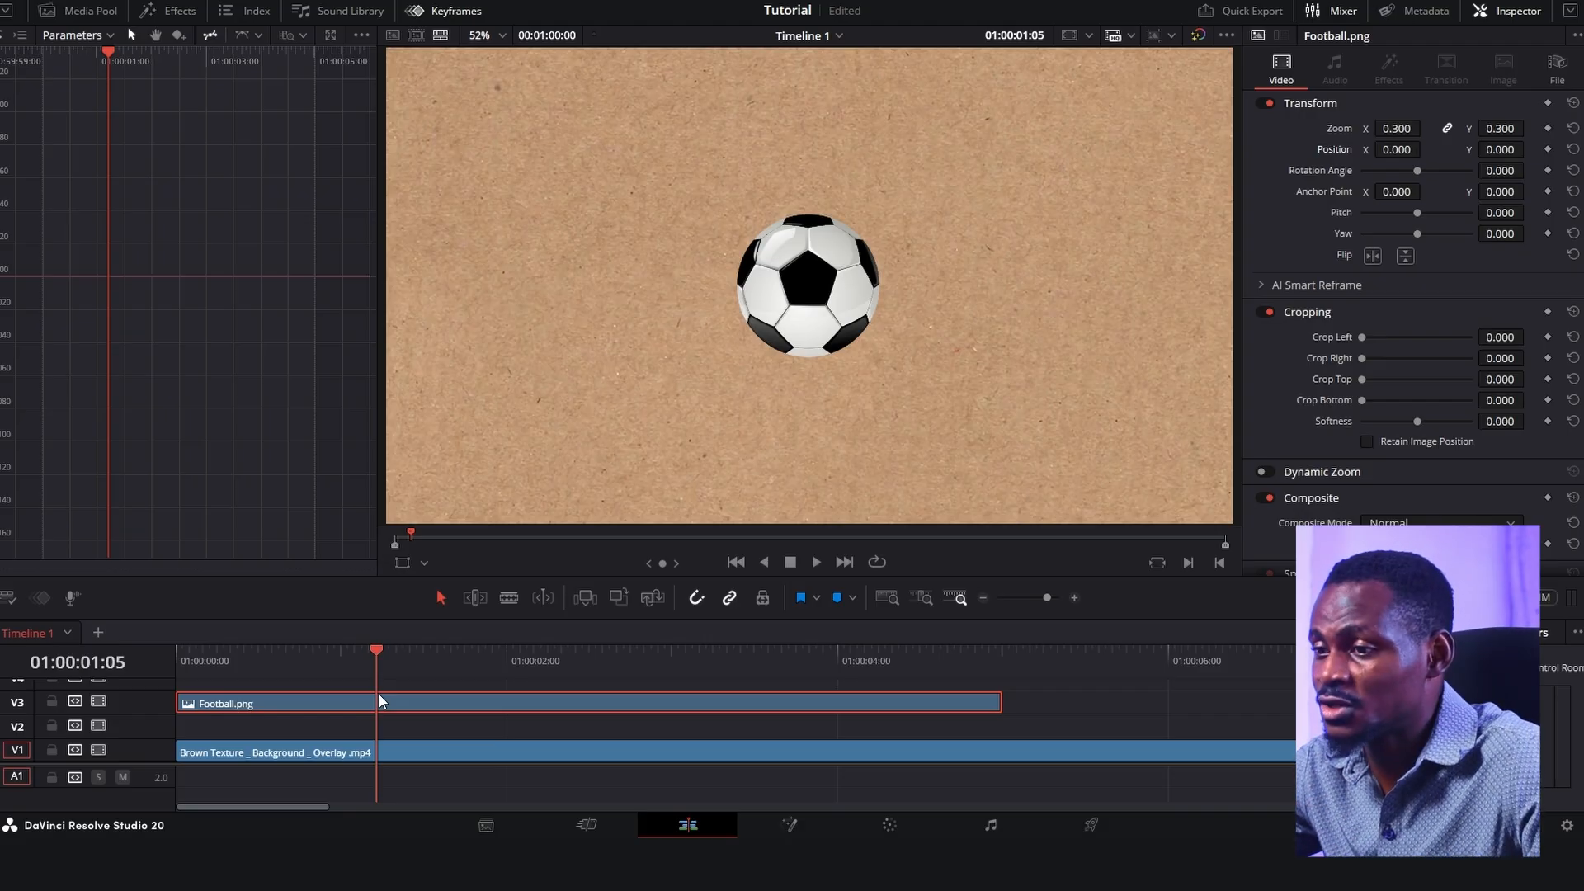
key("Home")
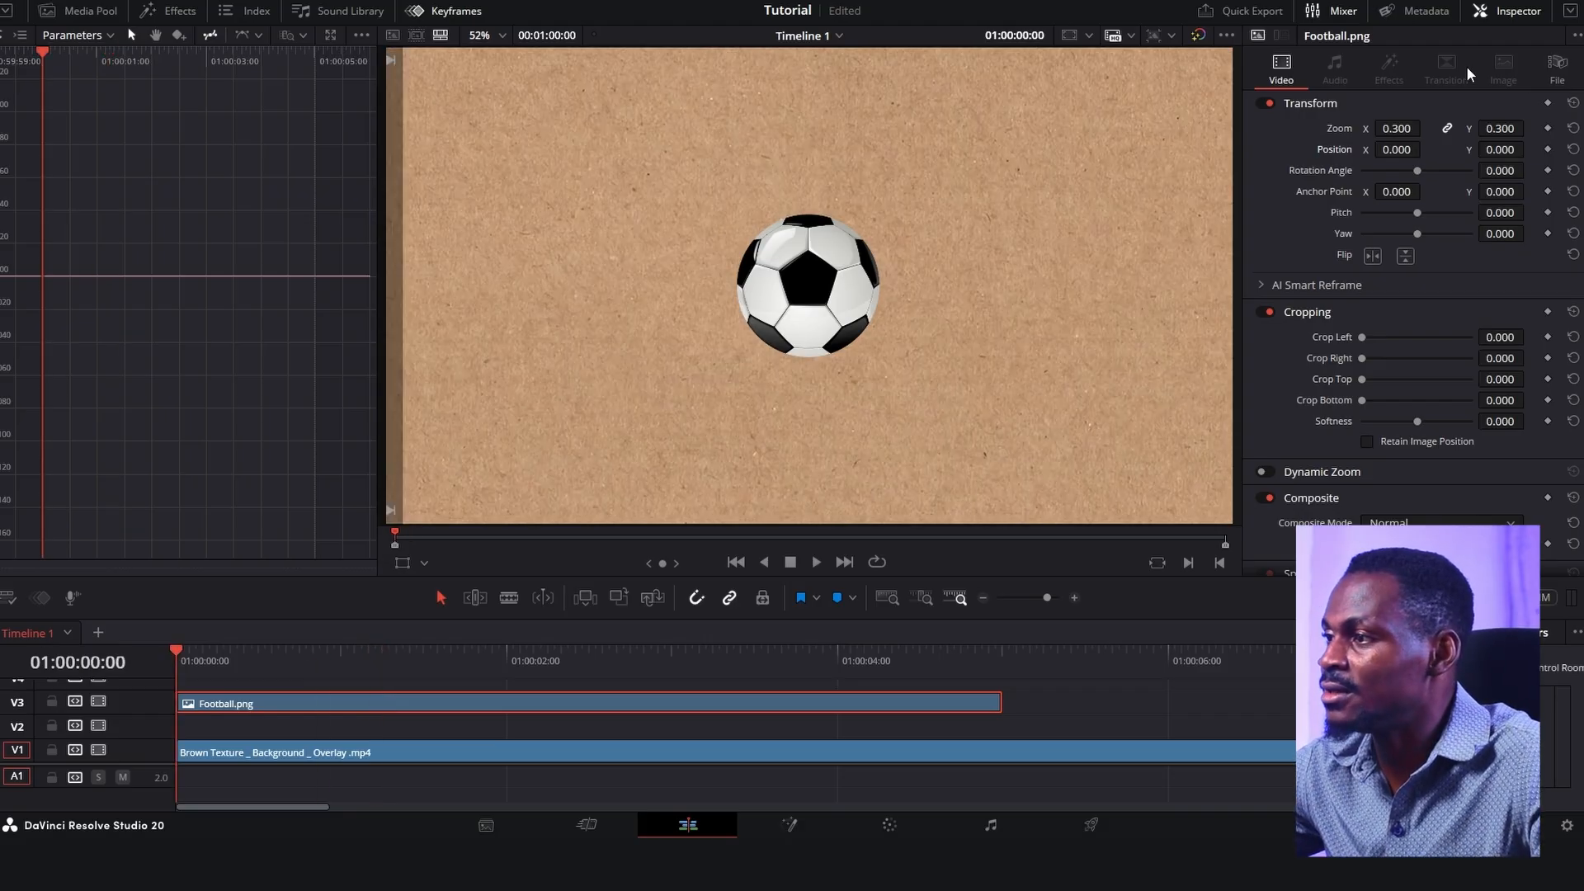
left_click(1548, 149)
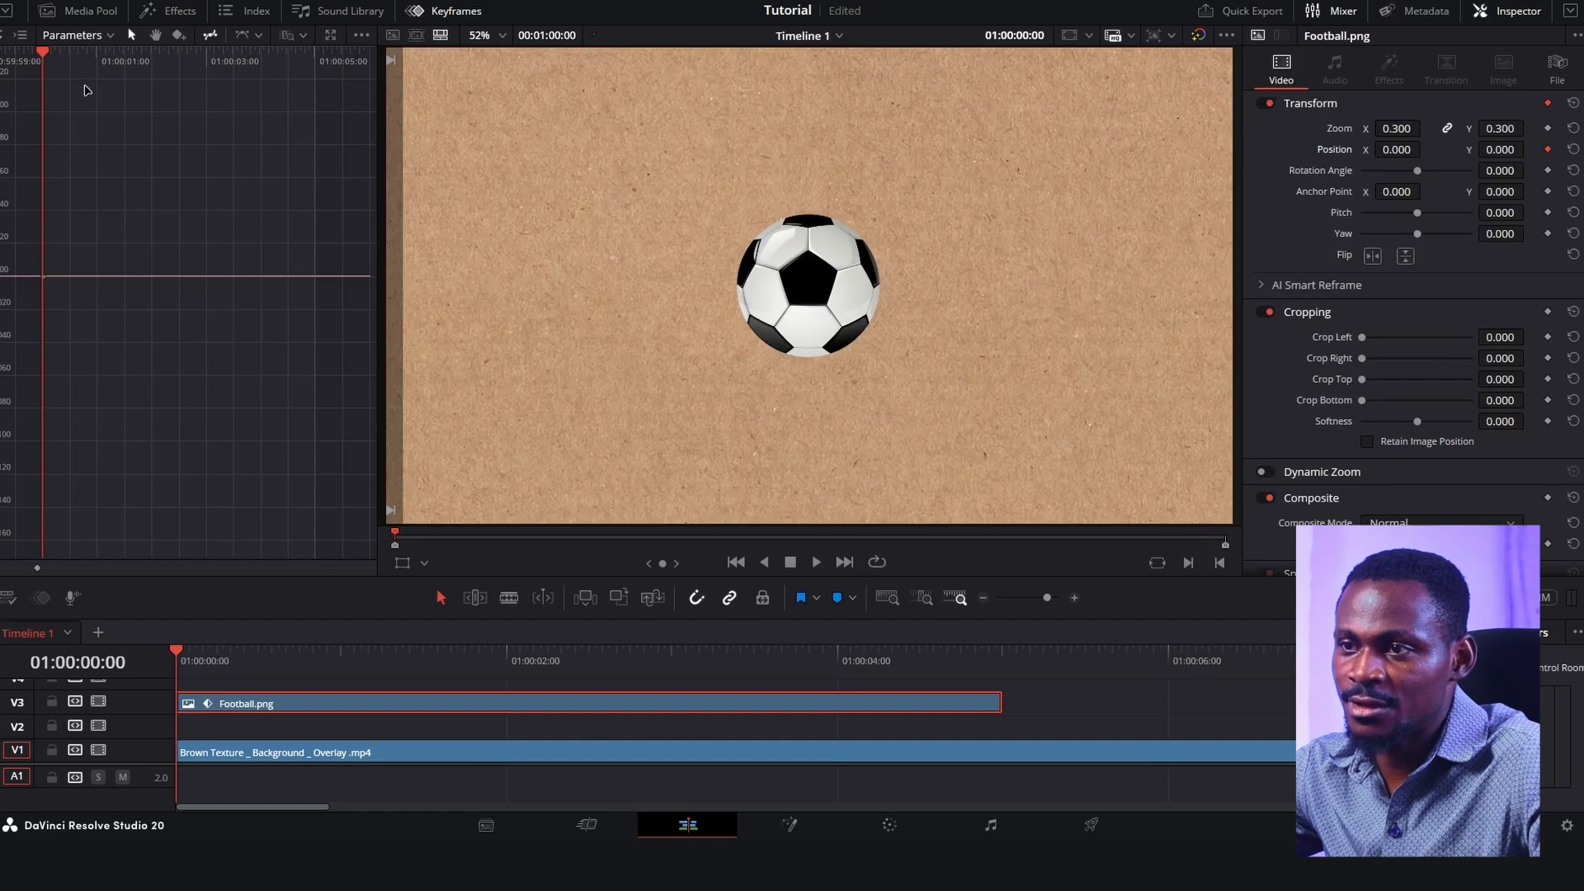
left_click_drag(182, 652, 244, 640)
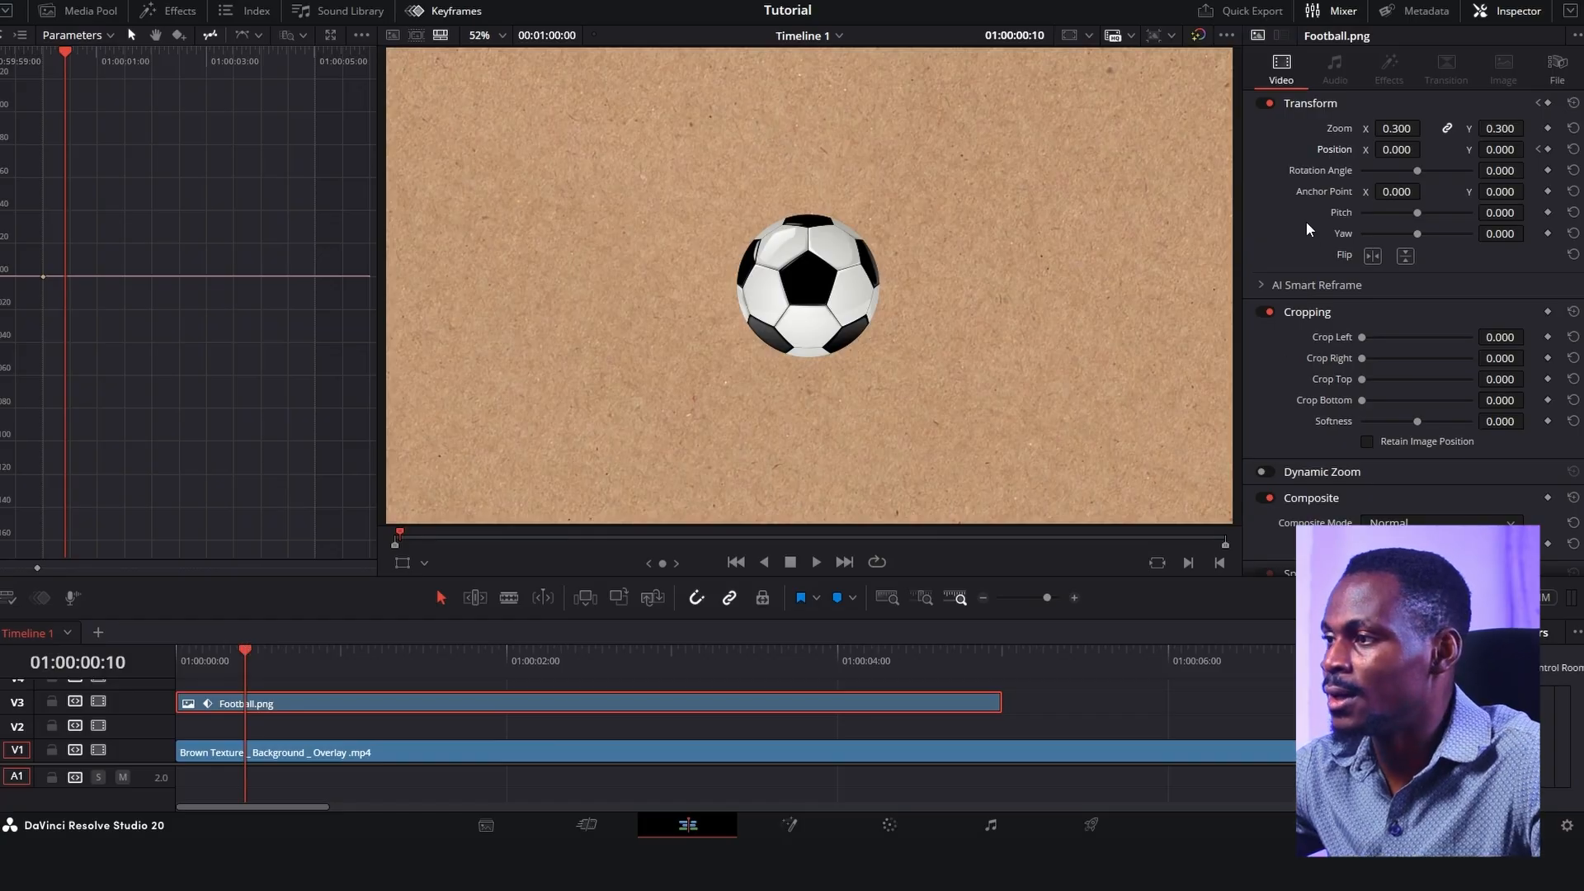
left_click(1538, 149)
Step: Set Position X to -1275 at the 01:00:00:00 keyframe and 411 at the 01:00:00:10 keyframe
left_click_drag(1396, 149, 1073, 149)
left_click(1557, 150)
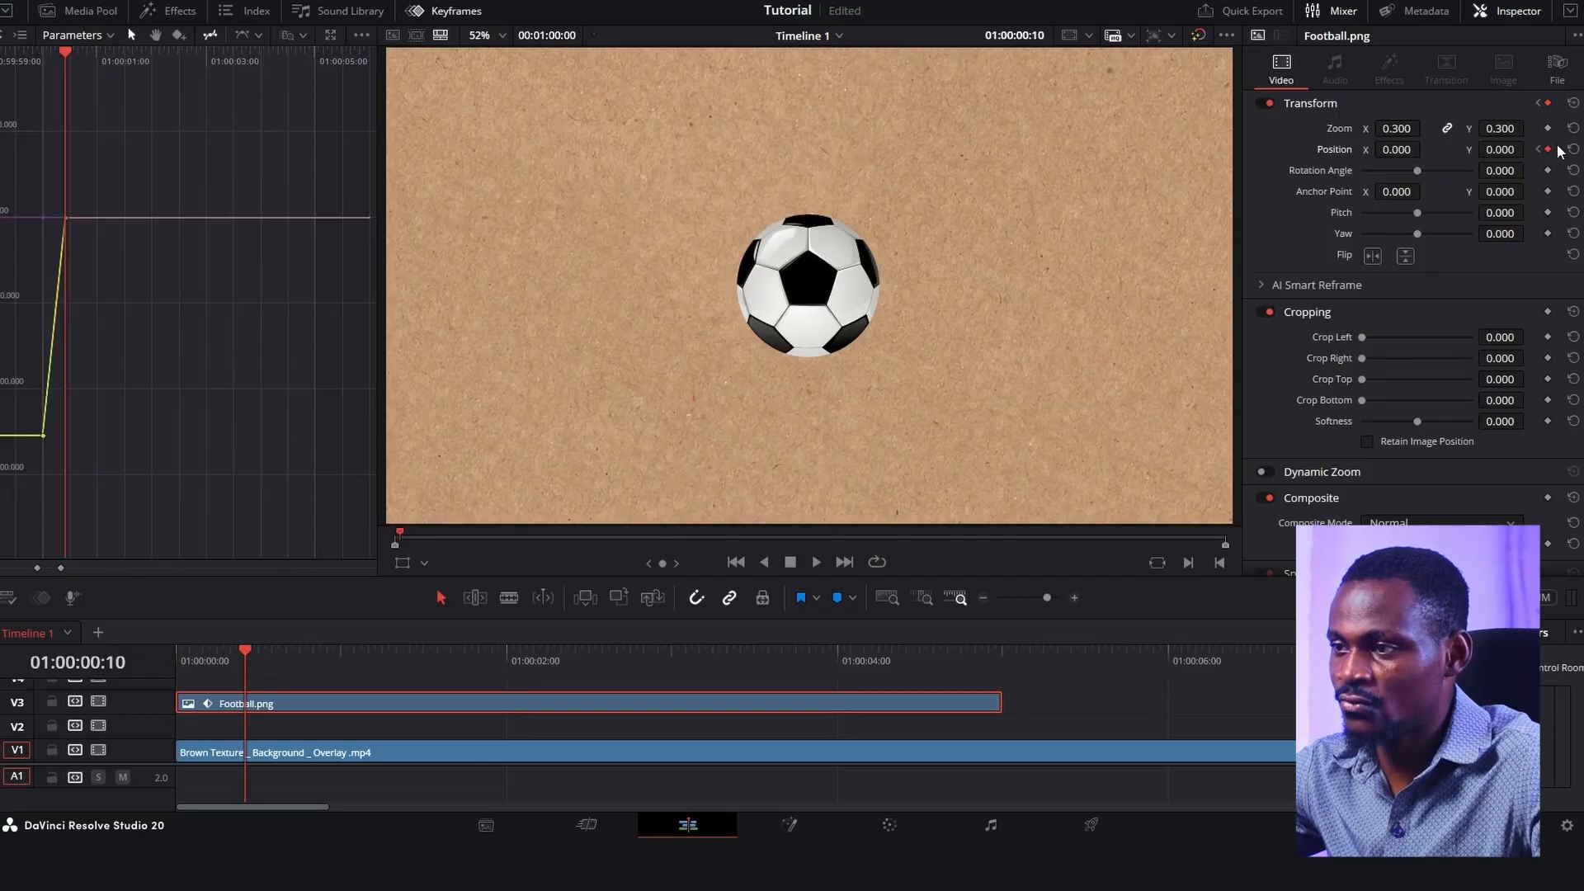
left_click_drag(1397, 149, 1428, 149)
Step: Play the football's linear two-keyframe movement repeatedly from the start of the timeline
key("Home")
key("space")
left_click_drag(305, 655, 29, 625)
key("space")
key("space")
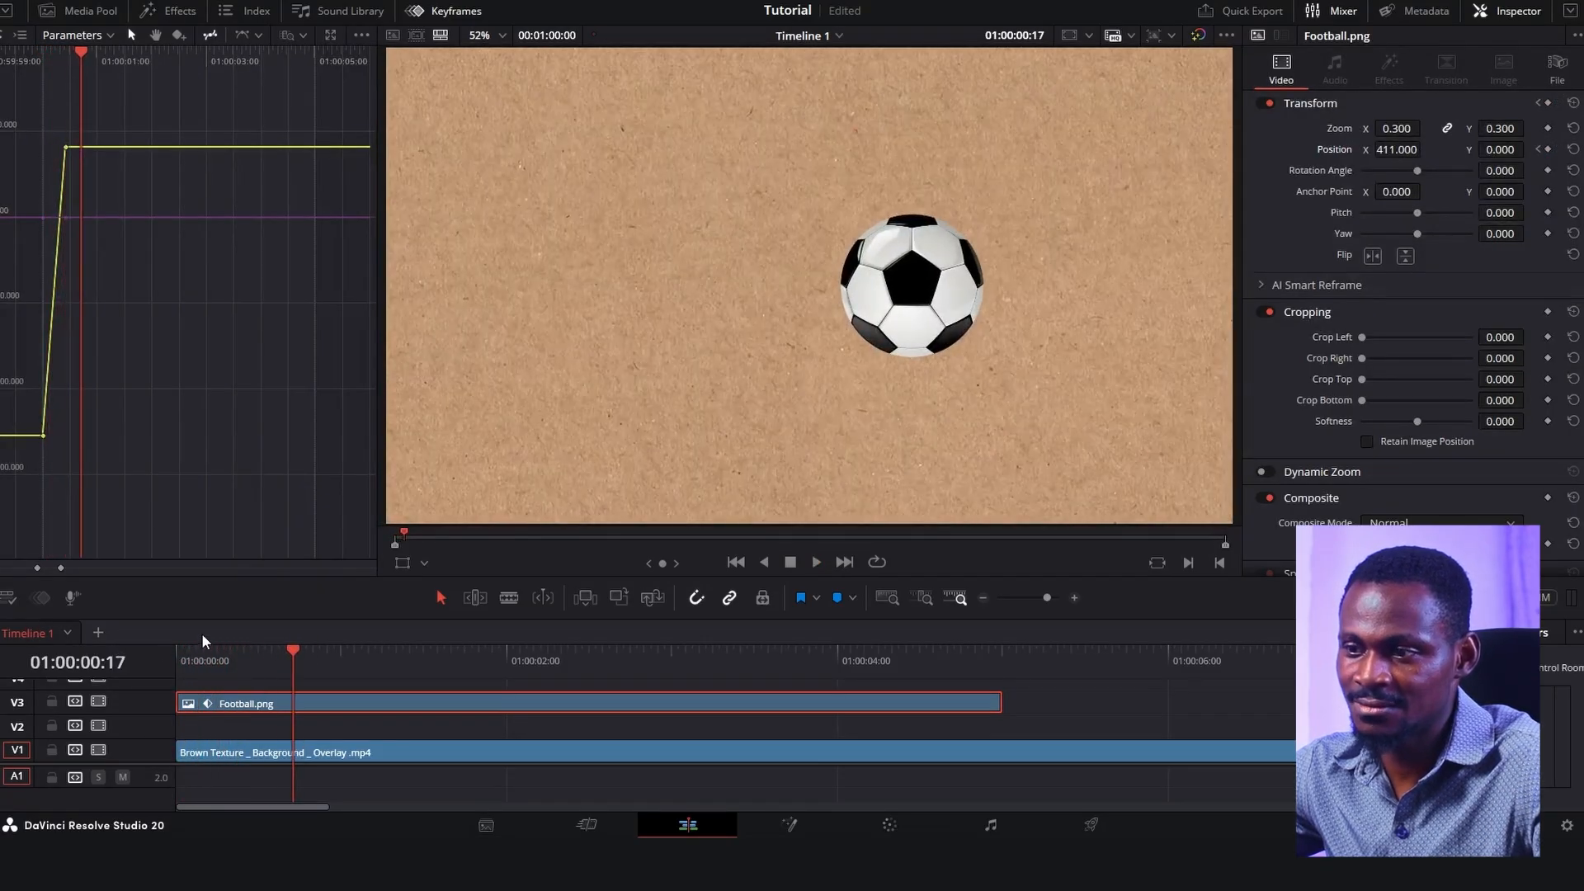
left_click_drag(299, 651, 38, 626)
key("space")
key("space")
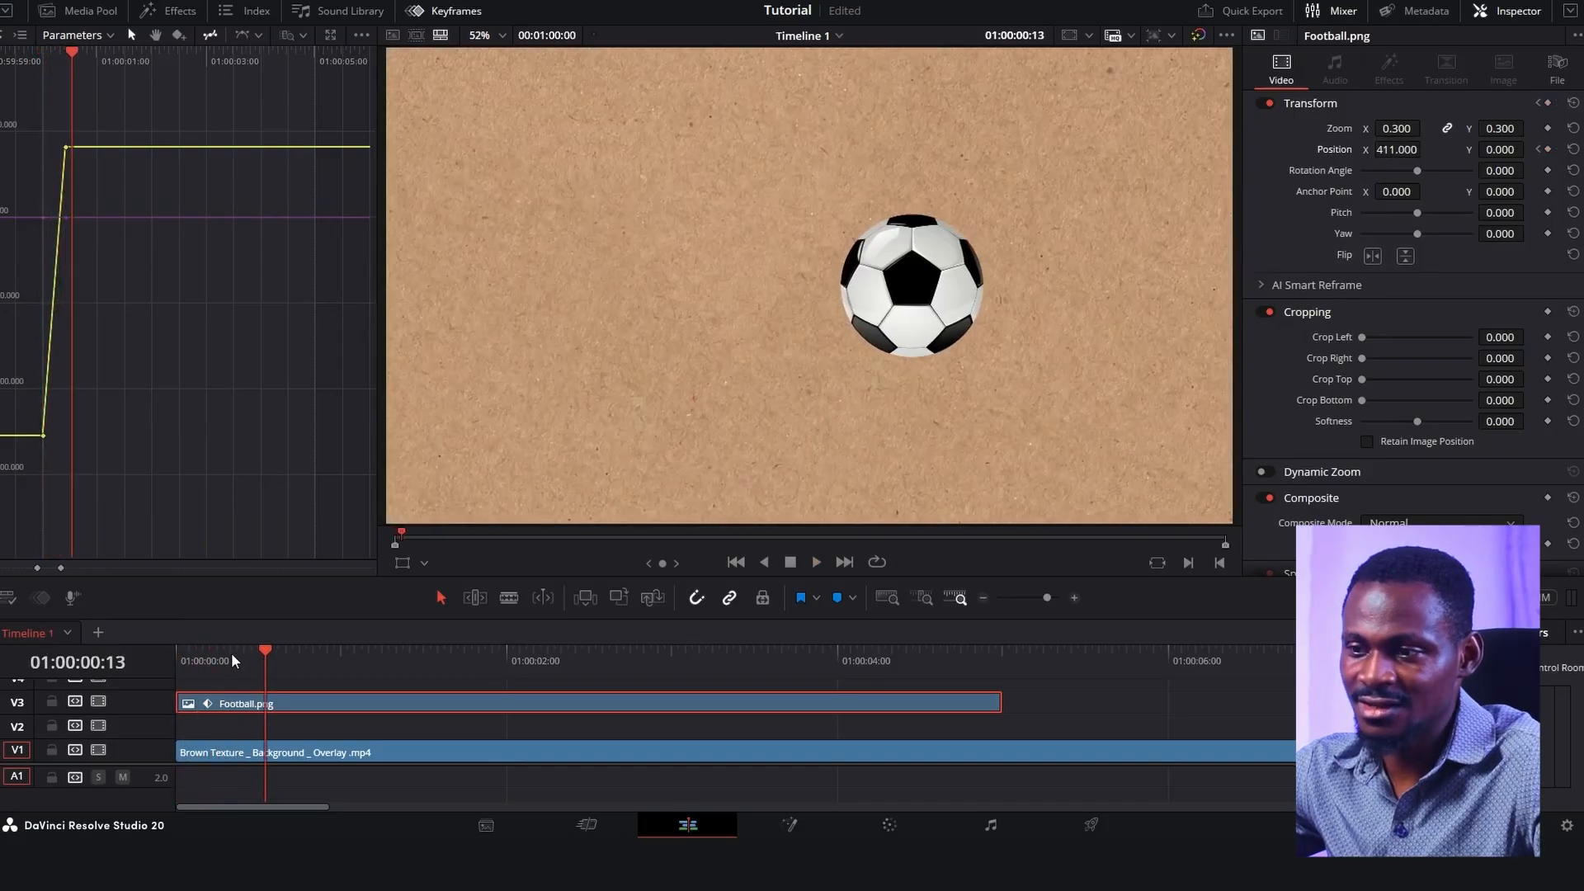
left_click_drag(269, 655, 67, 656)
key("space")
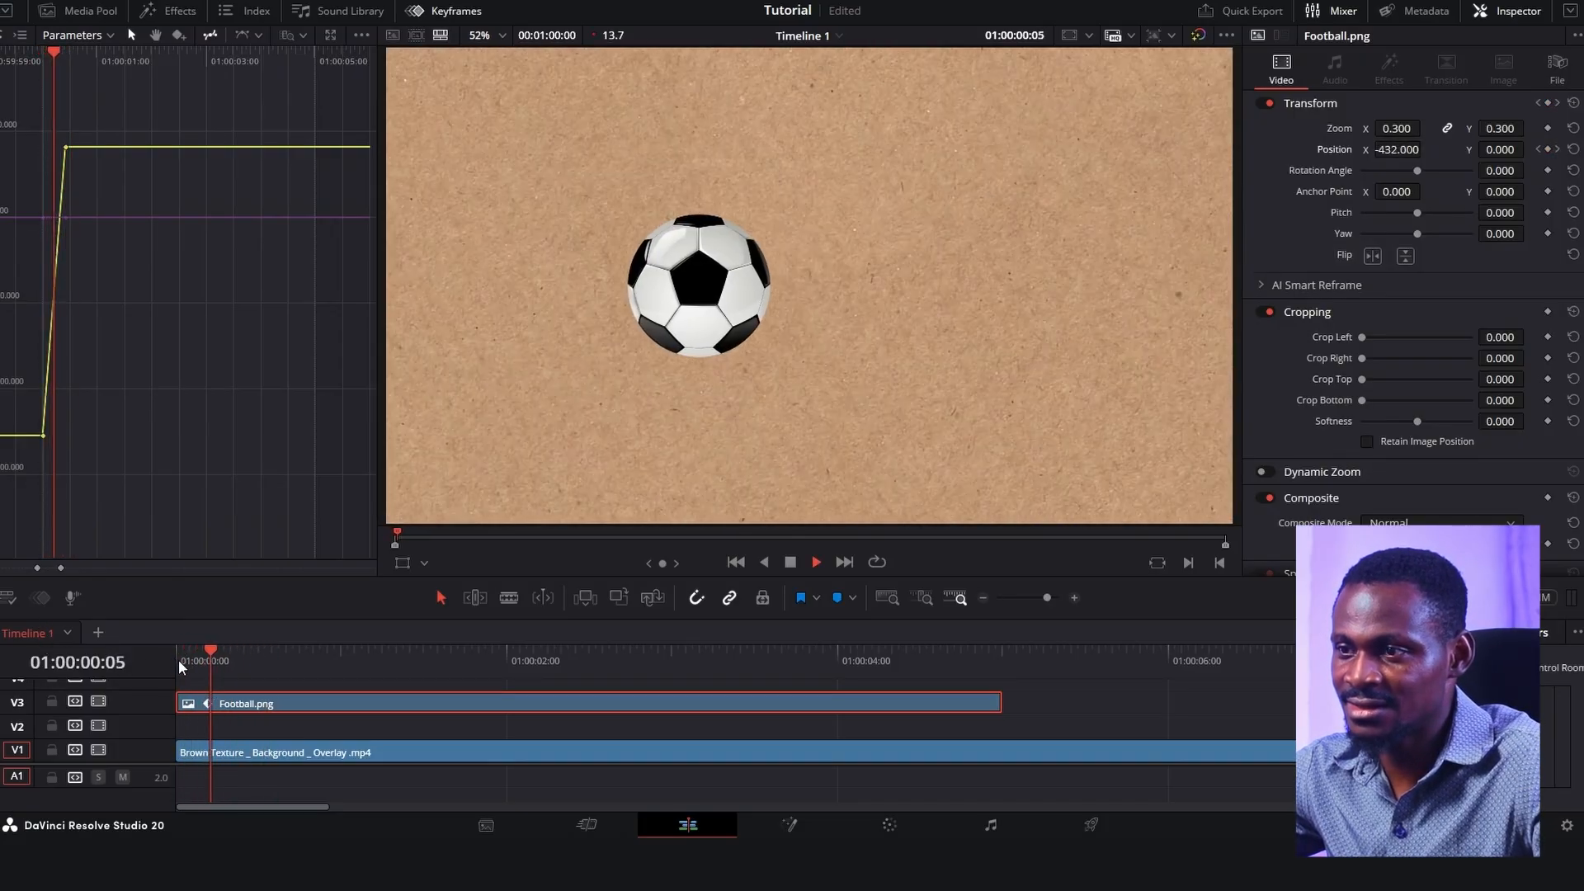
left_click_drag(270, 660, 101, 662)
key("space")
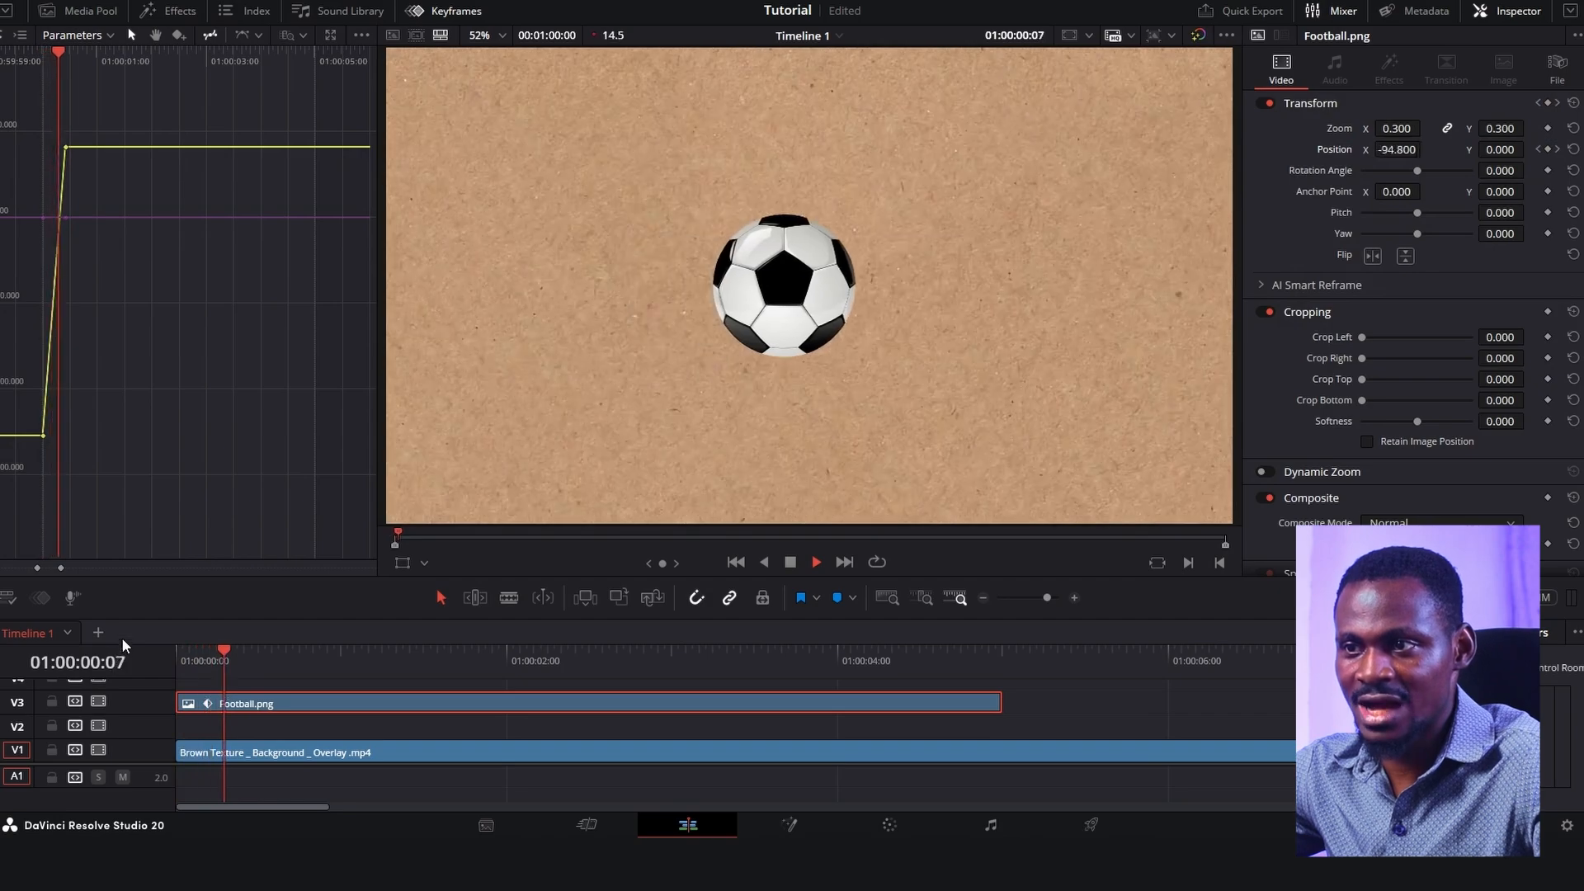
key("space")
Step: Apply Ease In and Out to both position keyframes of the football
left_click_drag(133, 87, 7, 480)
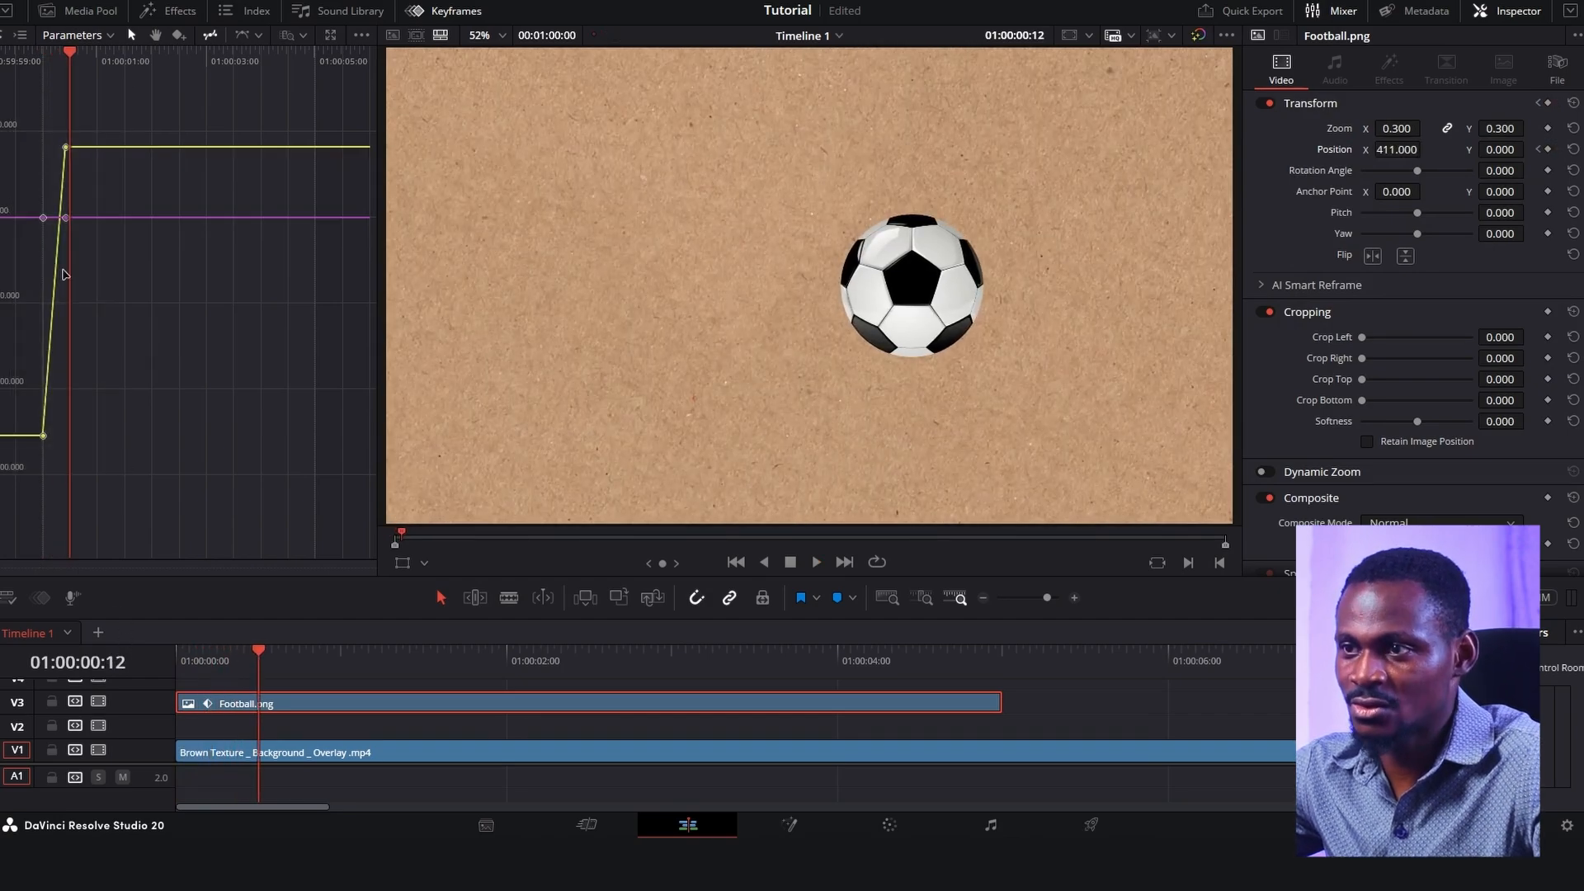
left_click(256, 33)
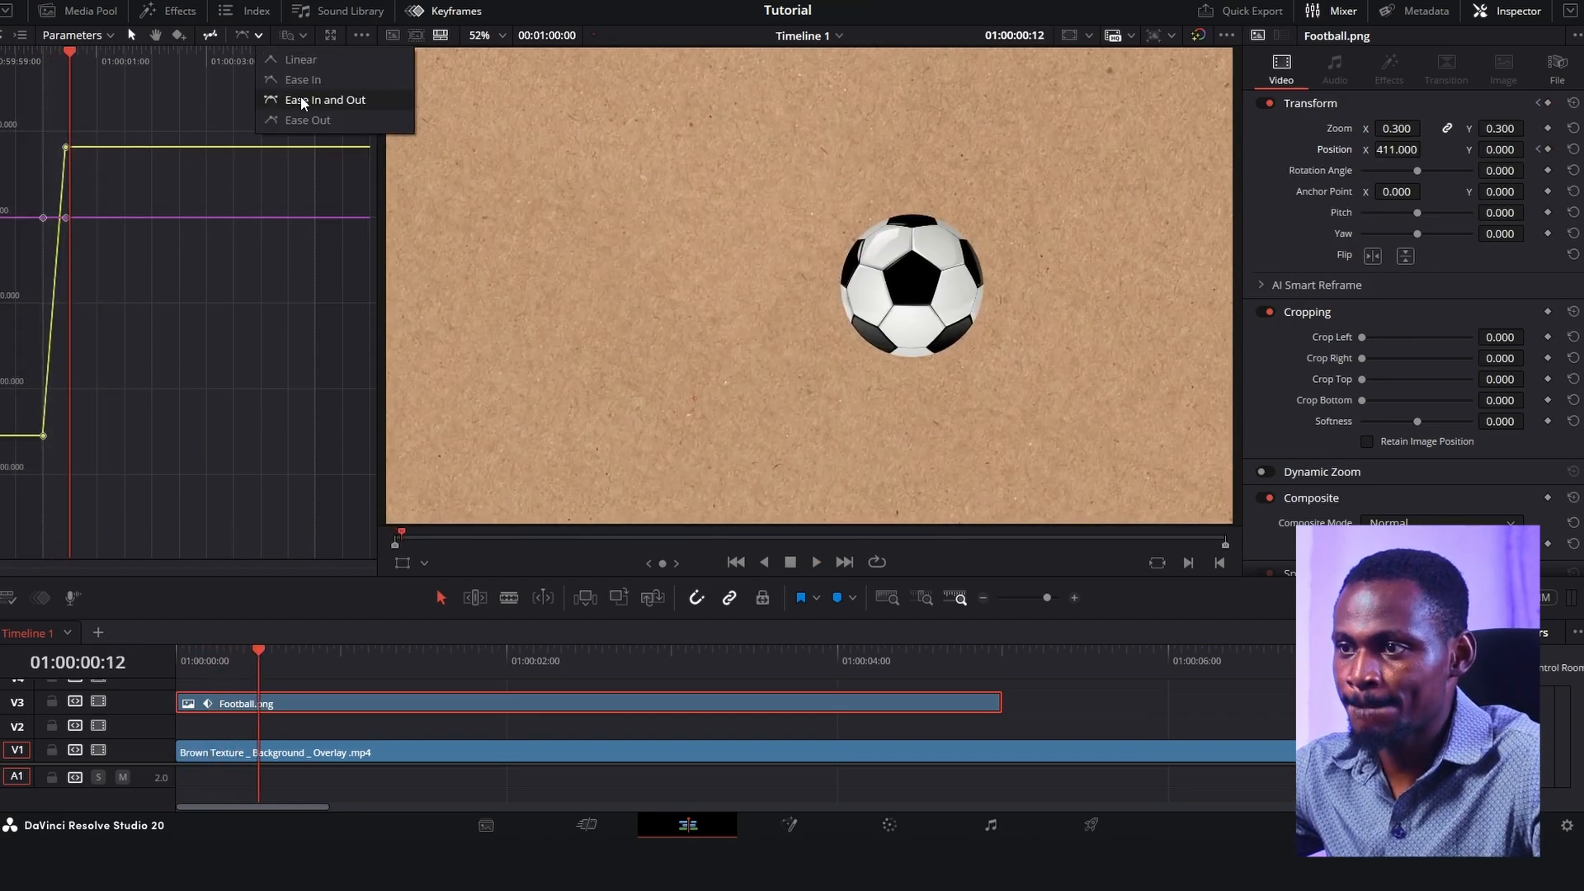
left_click(300, 99)
scroll(74, 477, "up", 10)
scroll(139, 448, "down", 2)
left_click_drag(139, 447, 315, 421)
Step: Play the eased two-keyframe movement repeatedly from the first frame
left_click_drag(219, 663, 37, 659)
key("space")
key("space")
left_click_drag(297, 663, 45, 664)
key("space")
key("space")
left_click_drag(341, 680, 82, 675)
key("space")
key("space")
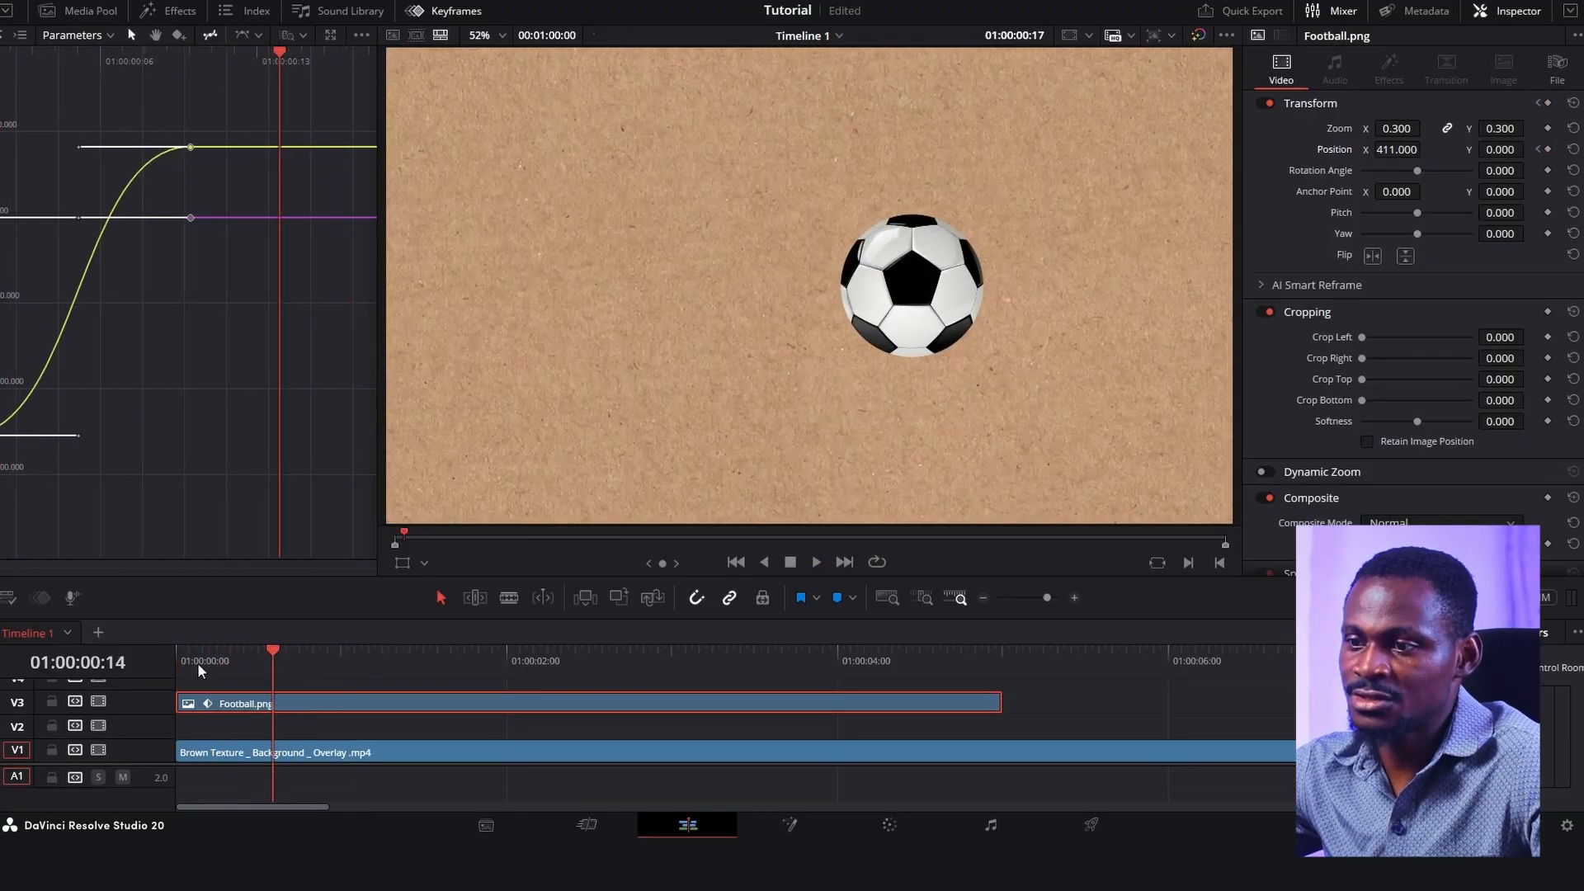
left_click_drag(251, 663, 100, 661)
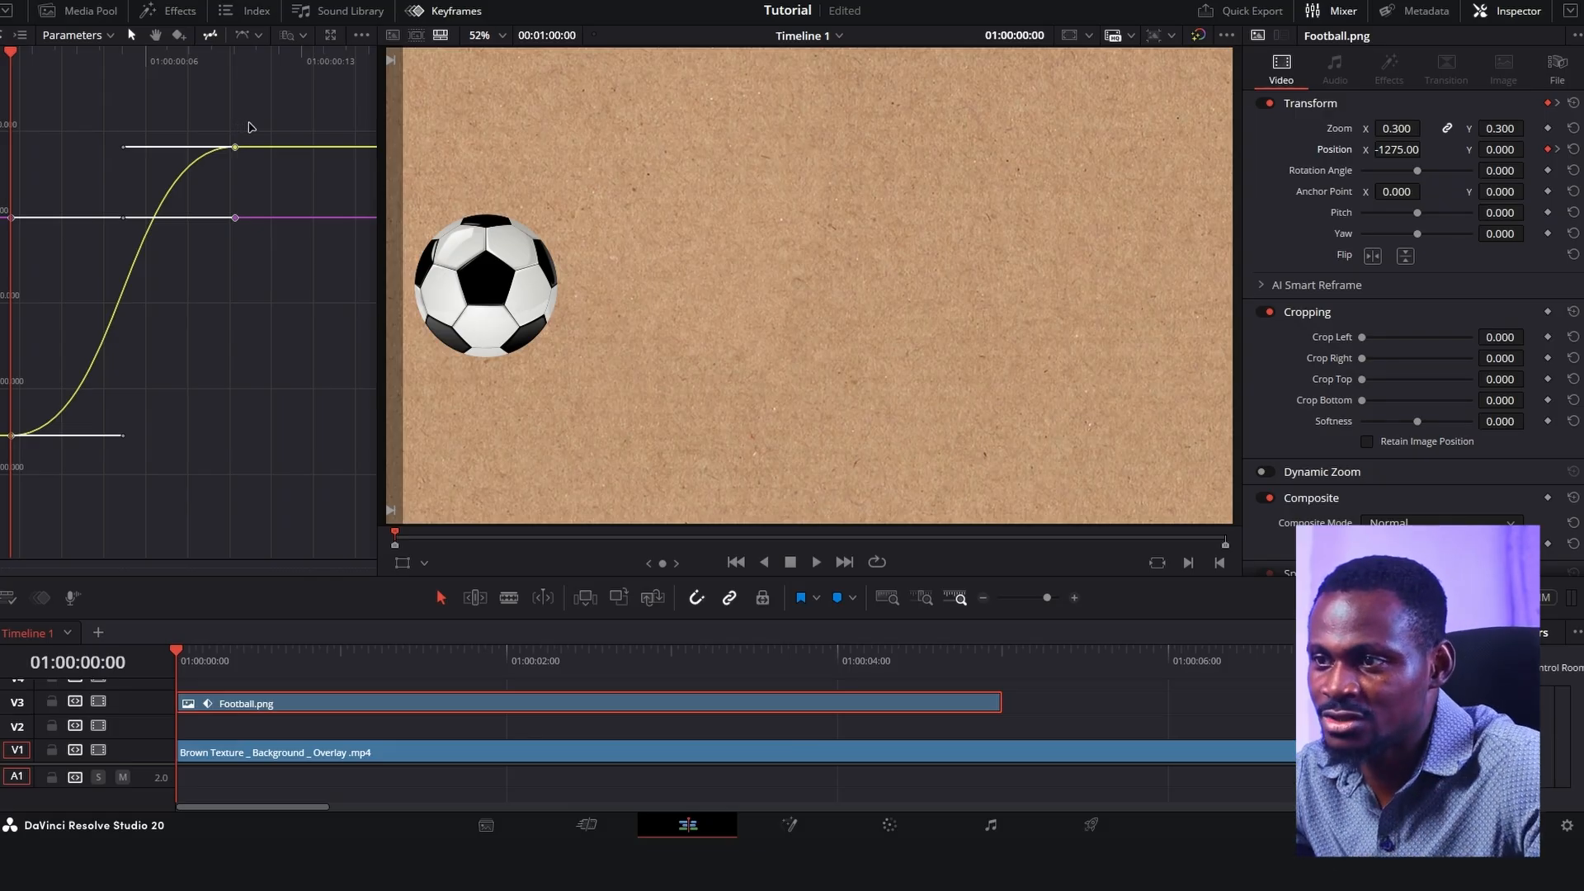
Step: Raise the curve handle of the 01:00:00:10 Position X keyframe so the curve overshoots 411 before settling
left_click_drag(131, 368, 221, 287)
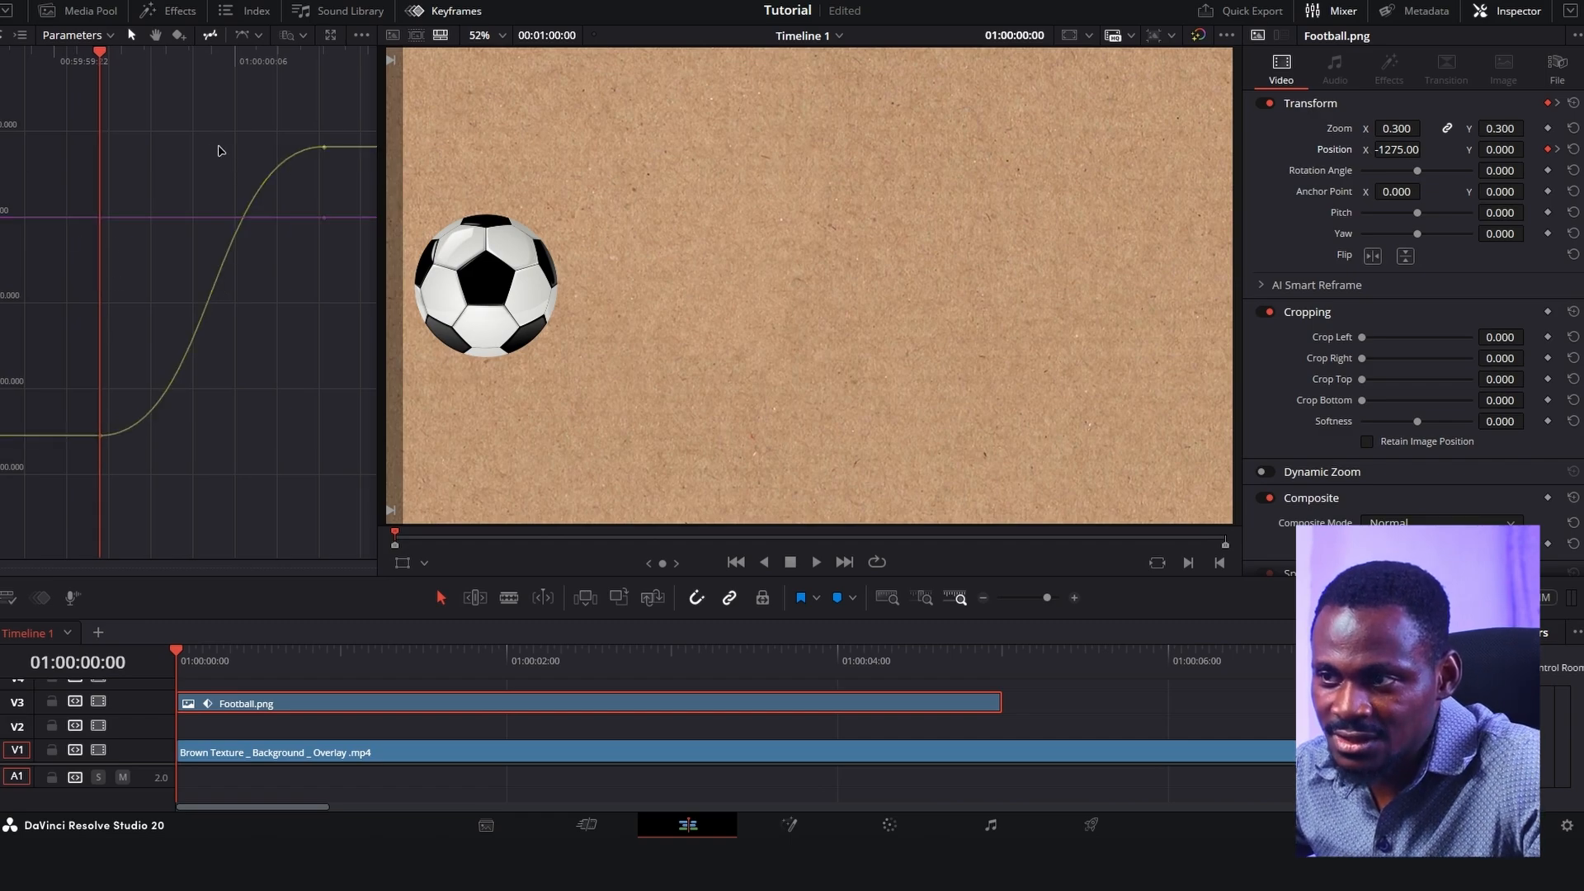
left_click(324, 148)
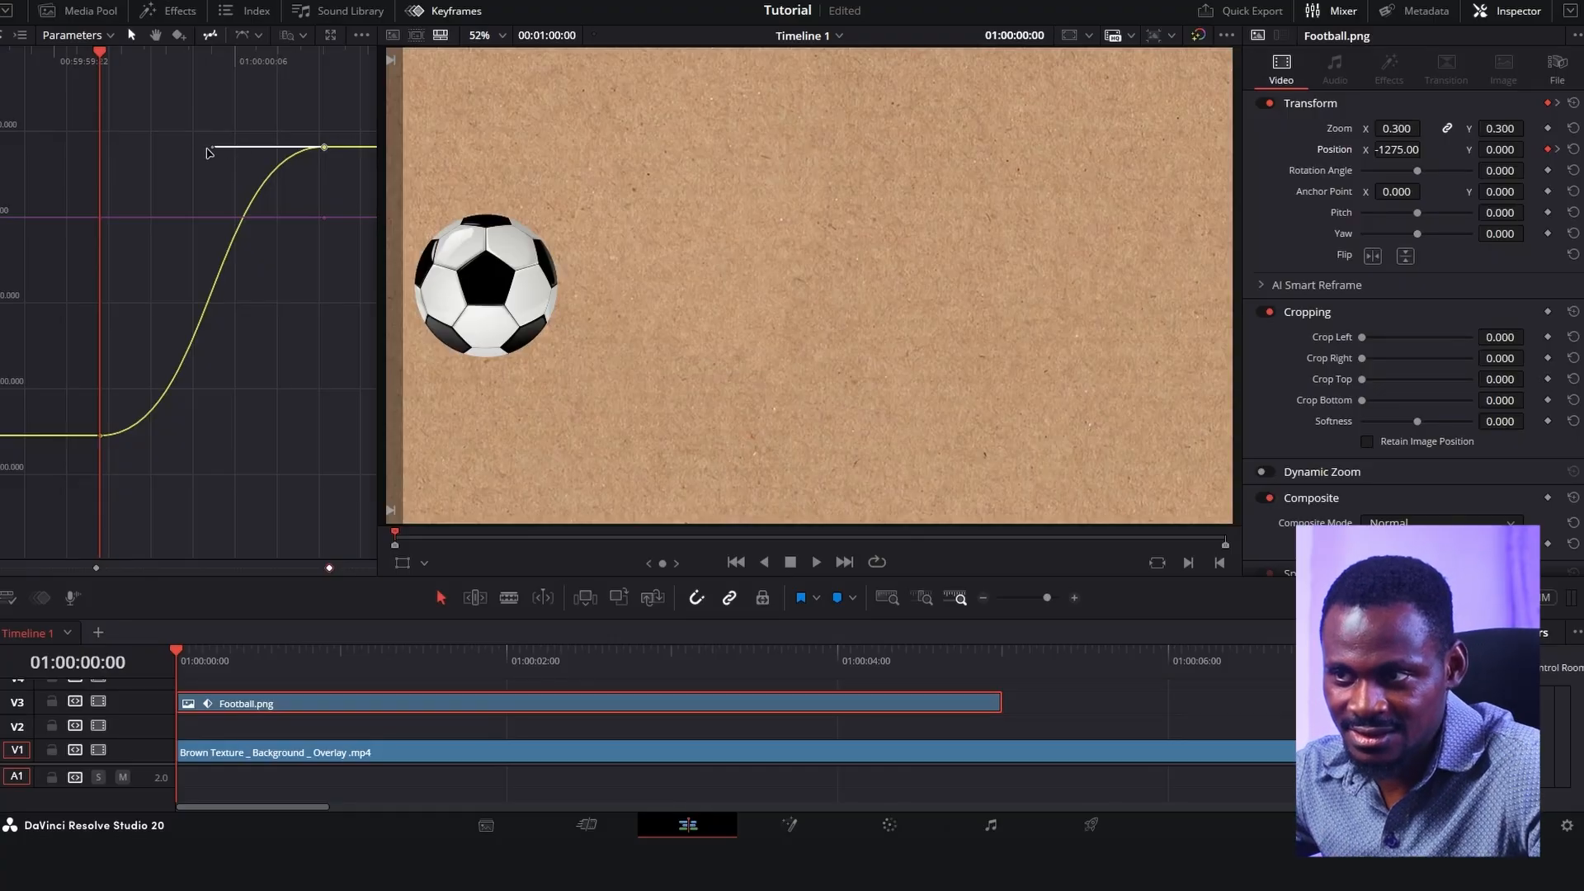
left_click_drag(212, 151, 132, 4)
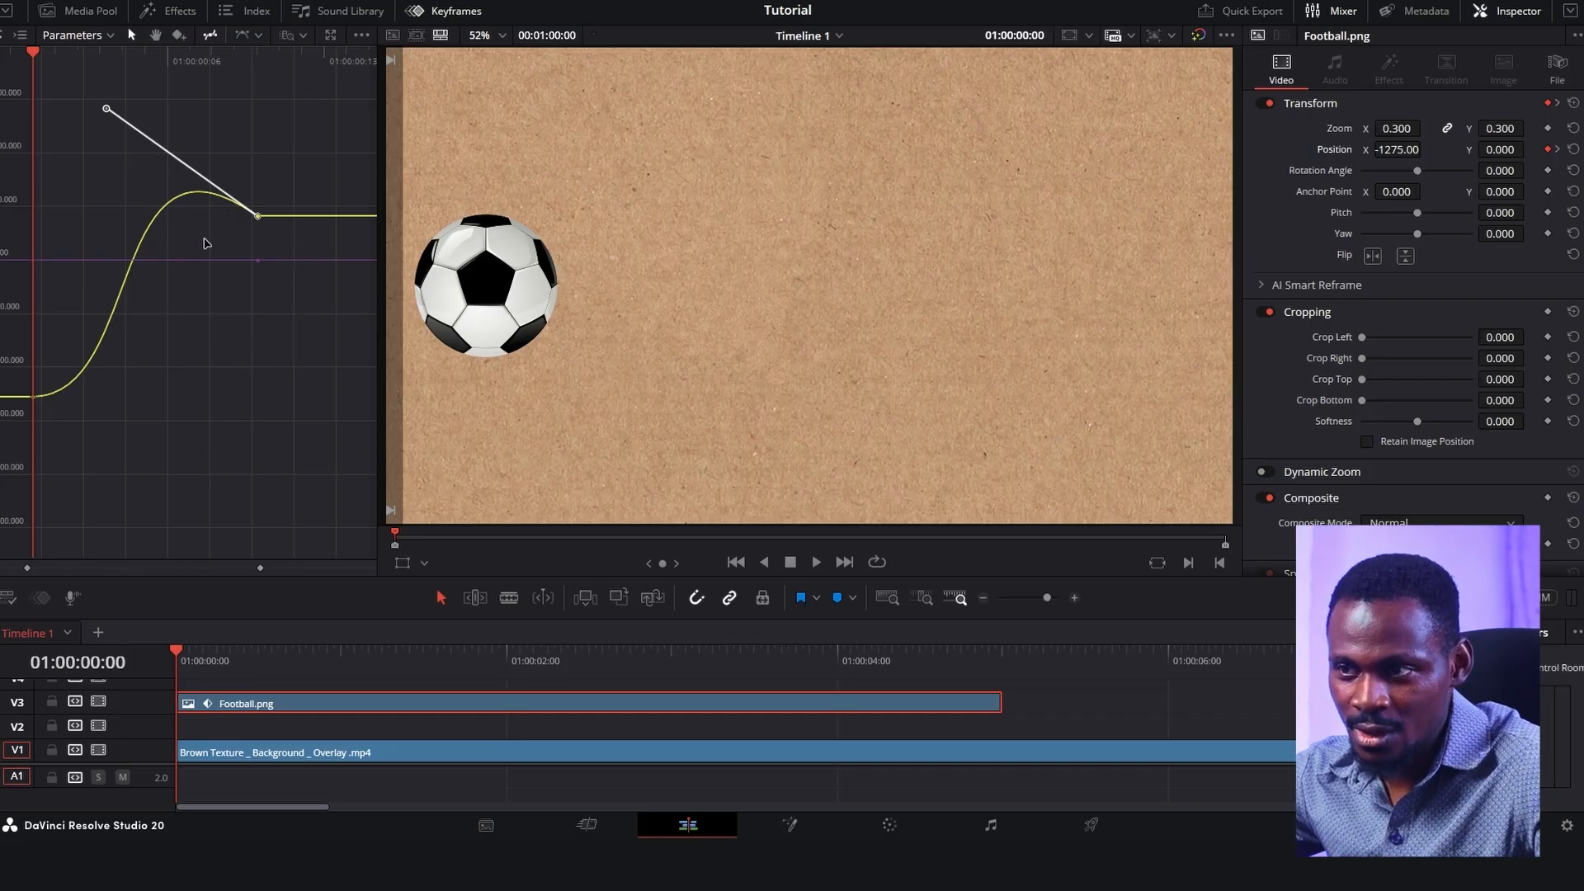
mouse_move(273, 222)
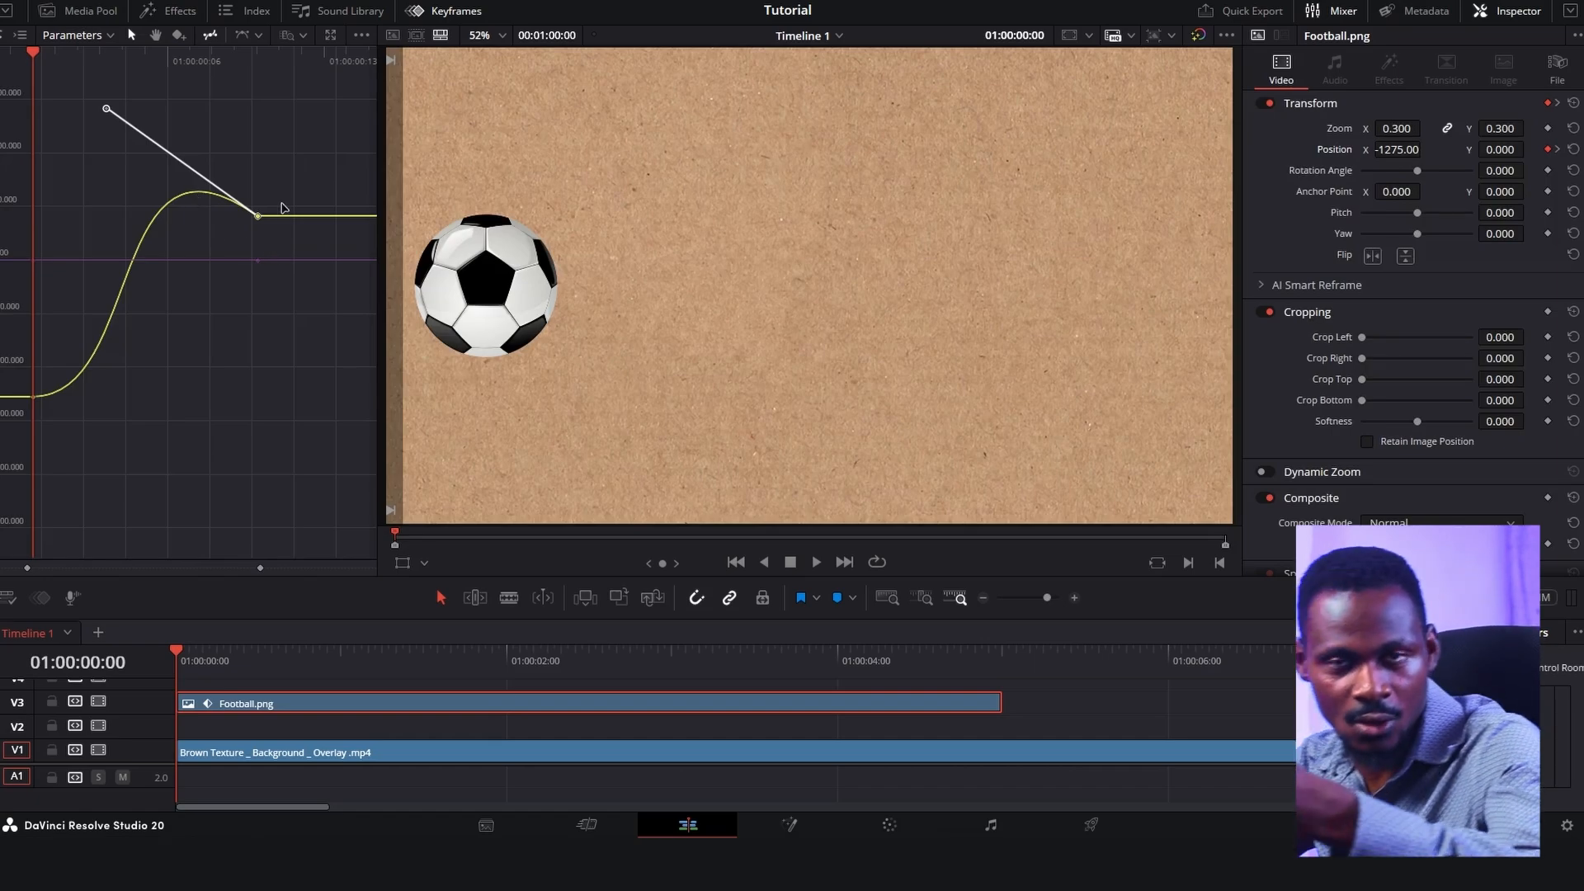
left_click_drag(104, 111, 106, 63)
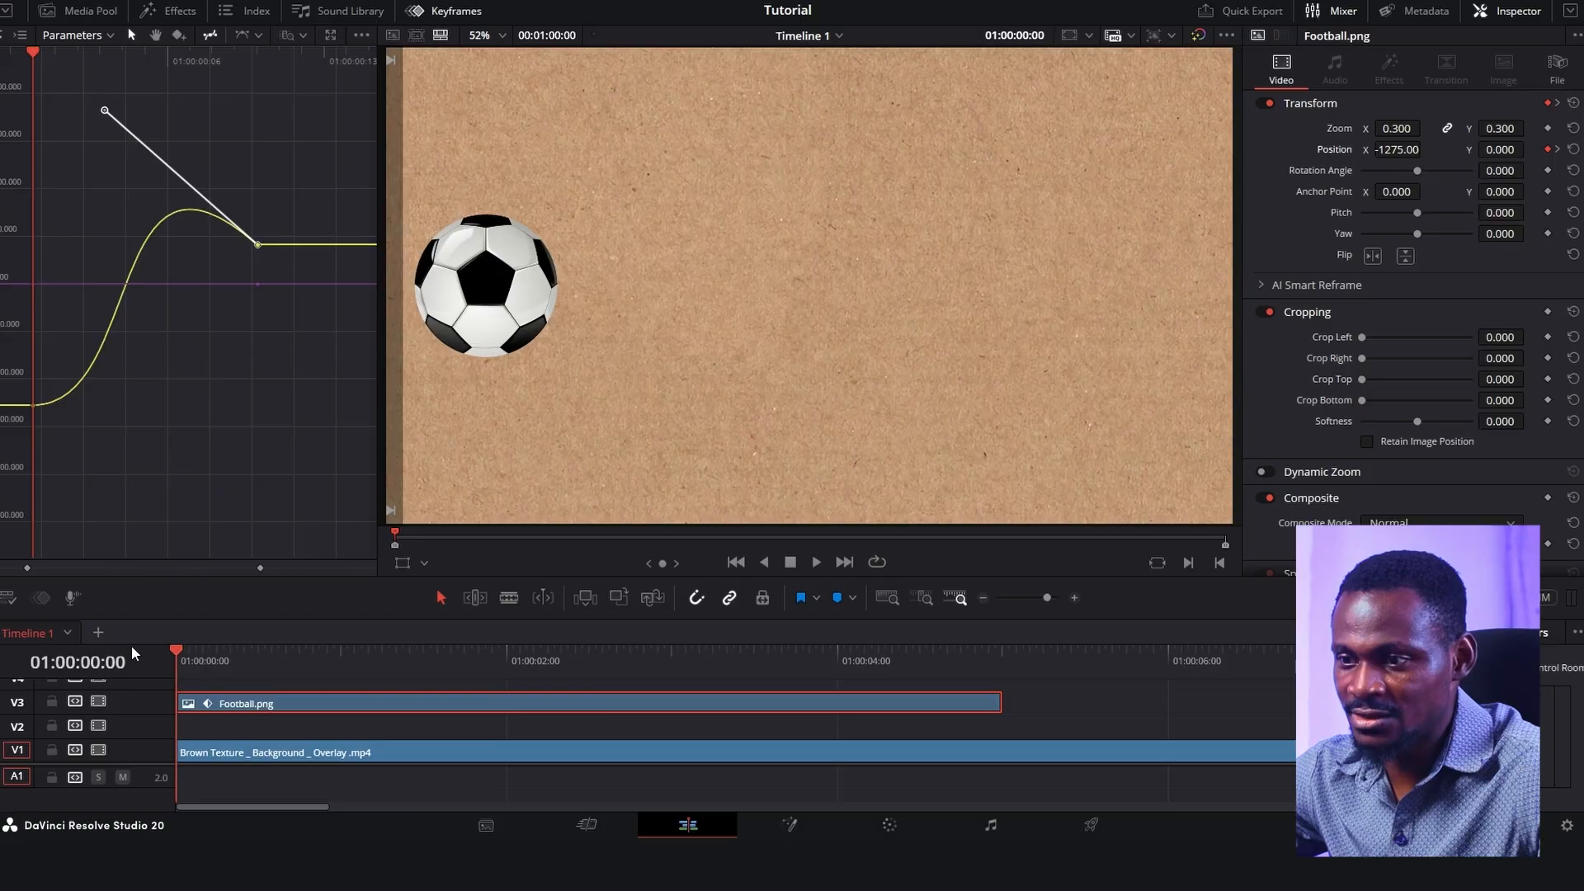
Step: Play the overshoot shaped with the curve handle repeatedly from the start of the timeline
key("space")
left_click_drag(302, 664, 47, 659)
key("space")
key("space")
left_click_drag(254, 665, 86, 661)
key("space")
key("space")
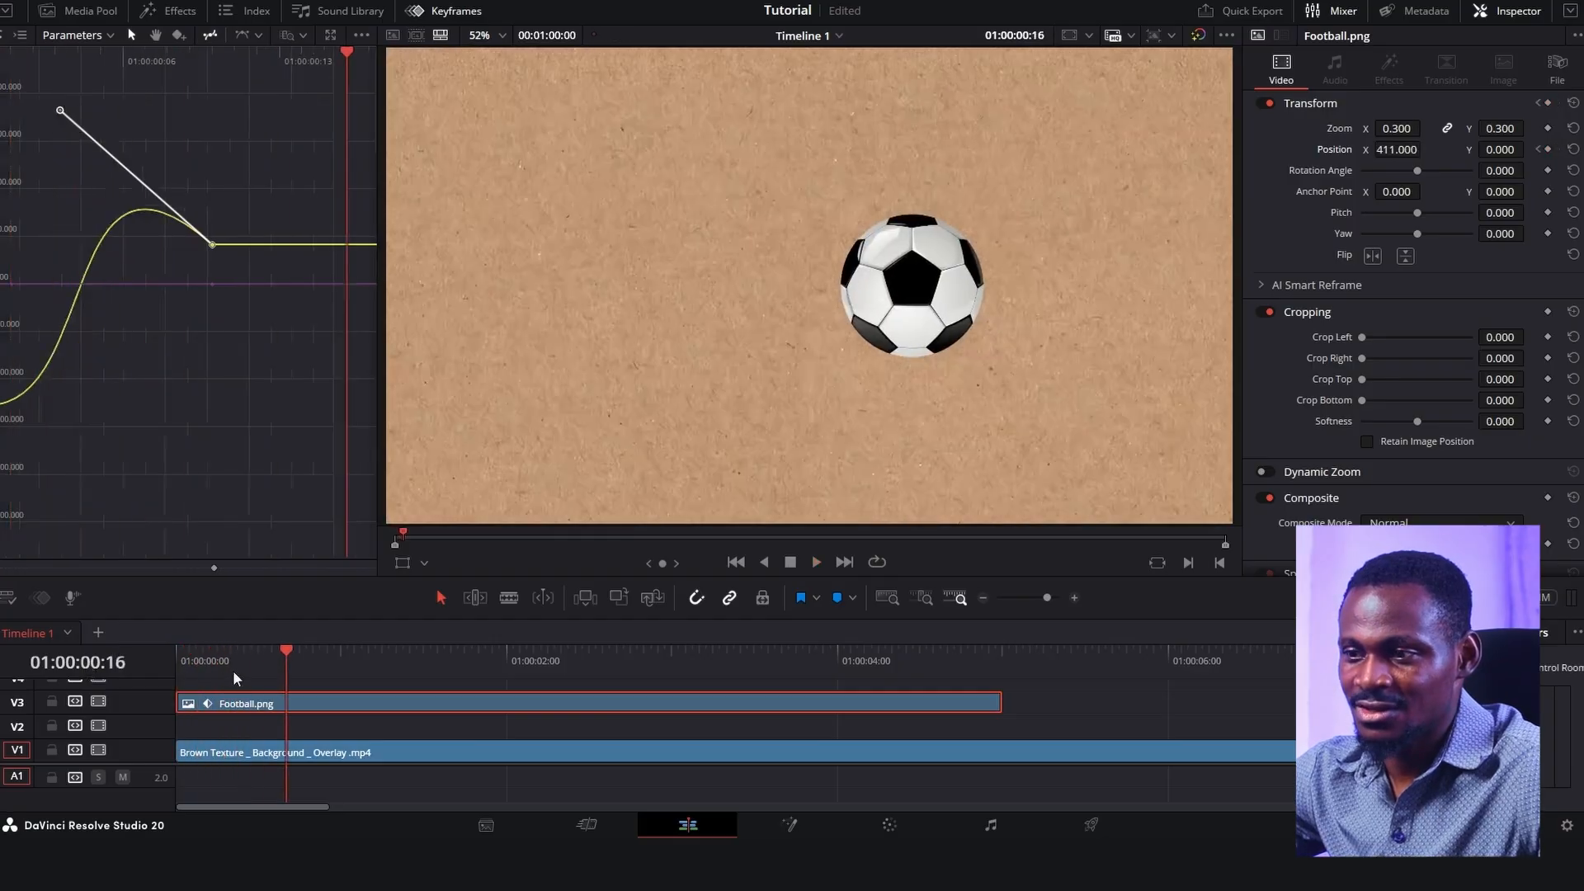
left_click_drag(233, 665, 25, 661)
key("space")
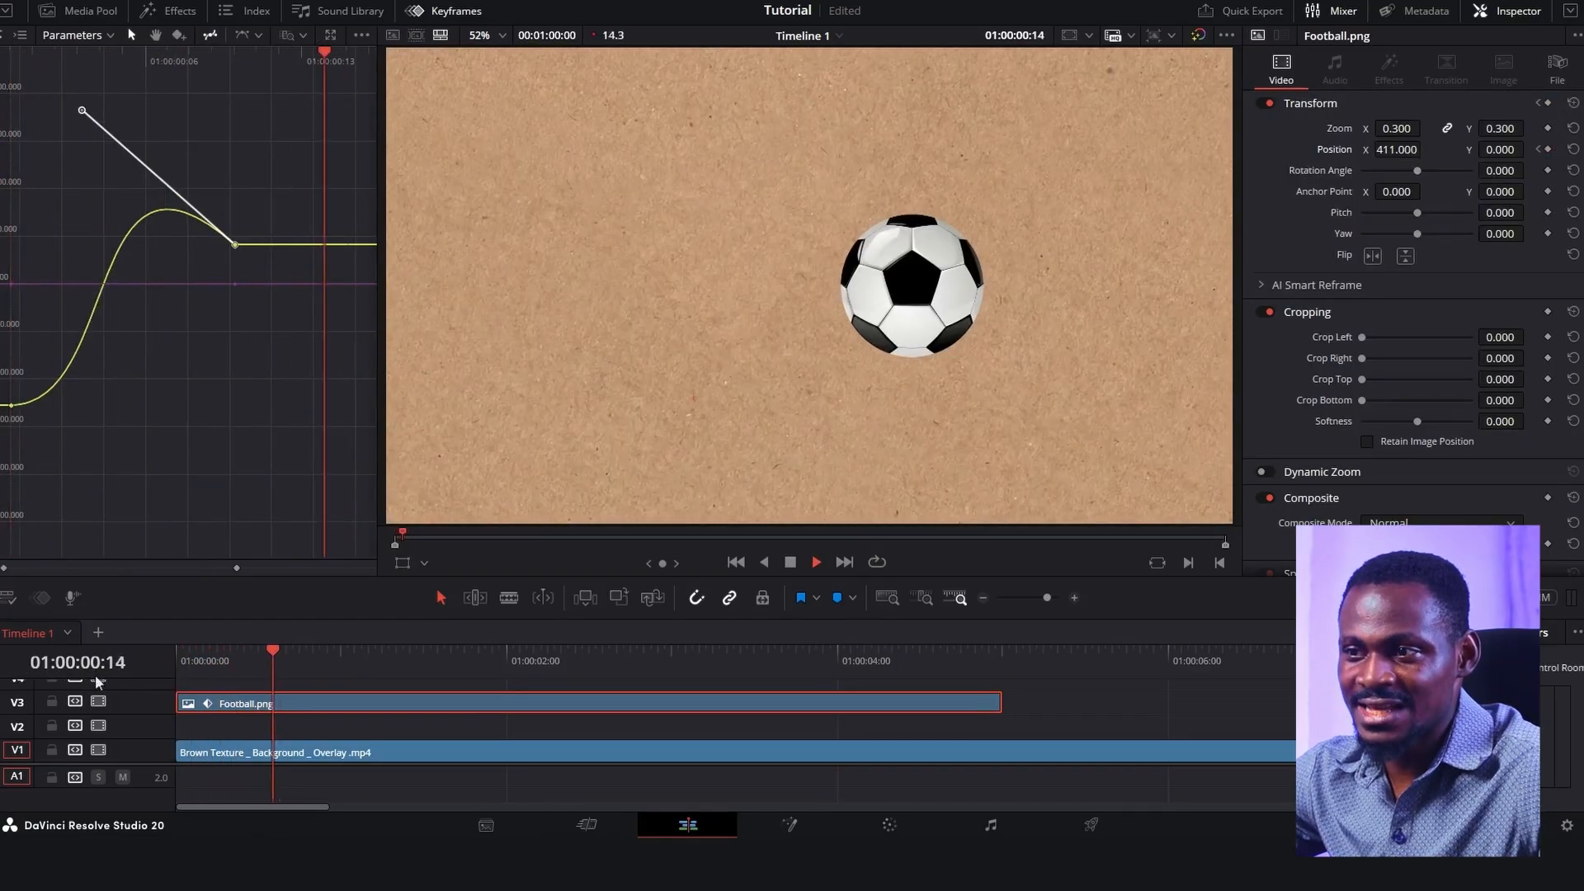
key("space")
left_click_drag(276, 666, 85, 657)
key("space")
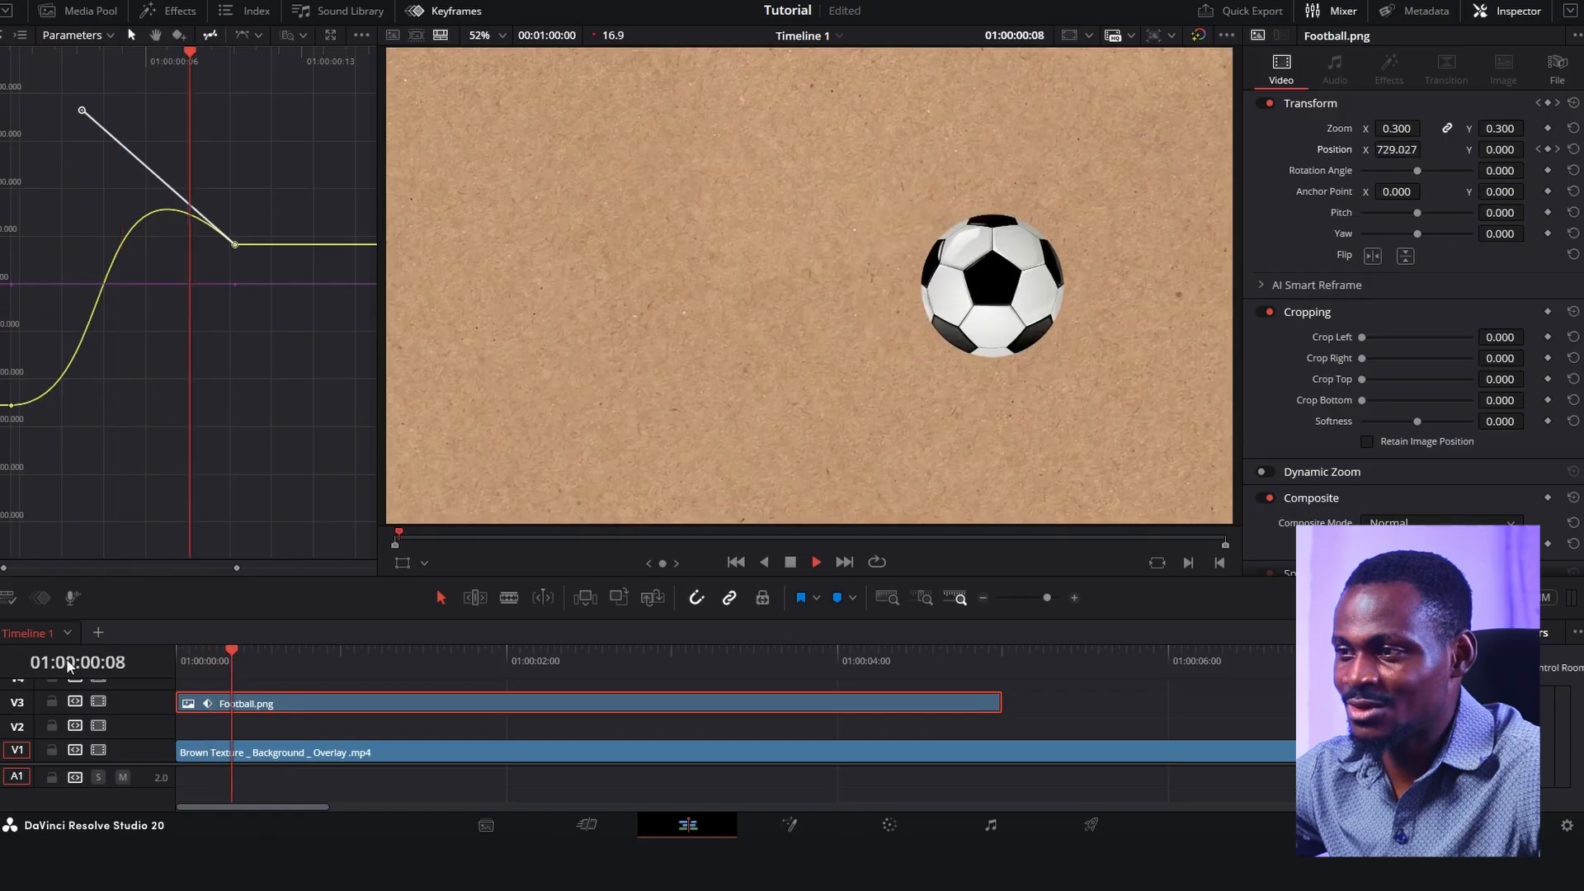
Step: Replay the football's current overshoot once more from the first frame
key("space")
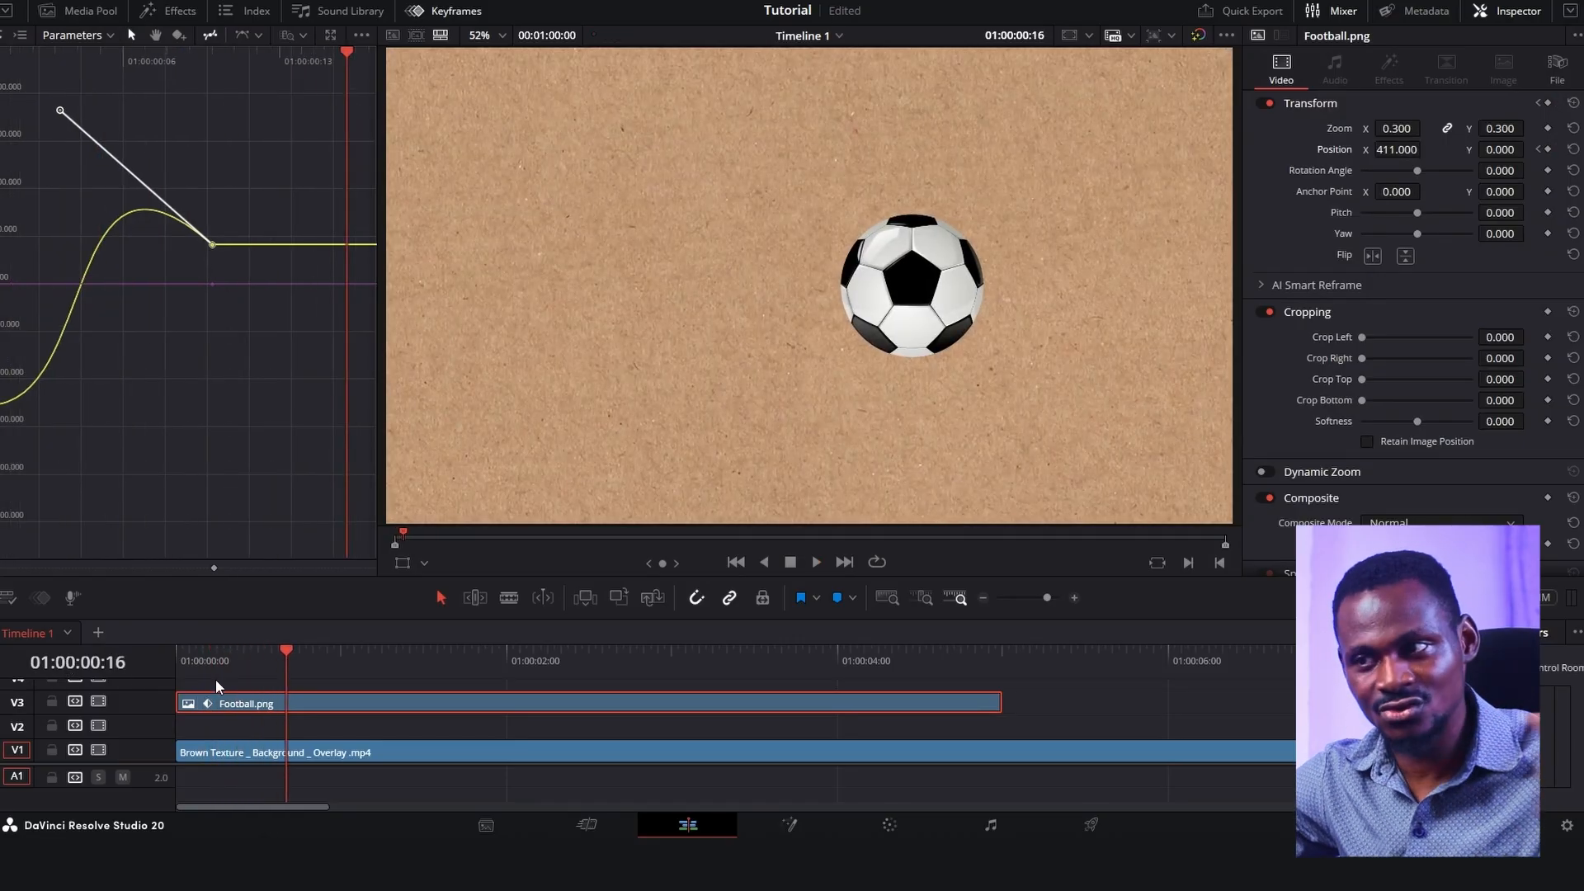
left_click_drag(288, 655, 117, 664)
key("space")
key("space")
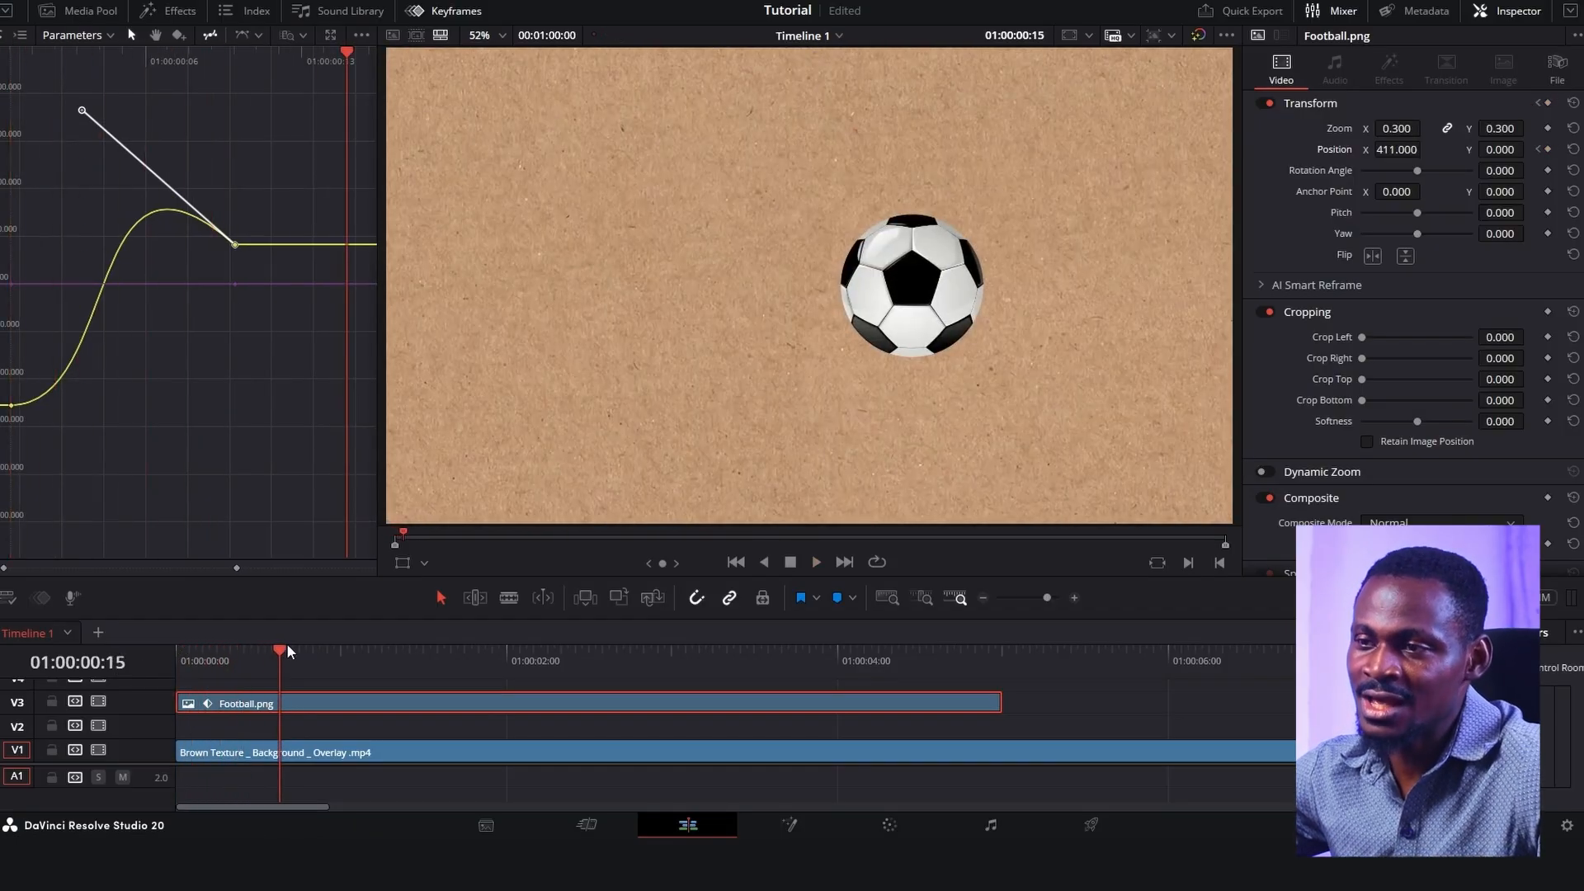
Step: Pull the curve handle of the second Position X keyframe higher and closer to the keyframe for a stronger overshoot, and preview the movement
left_click_drag(82, 112, 126, 0)
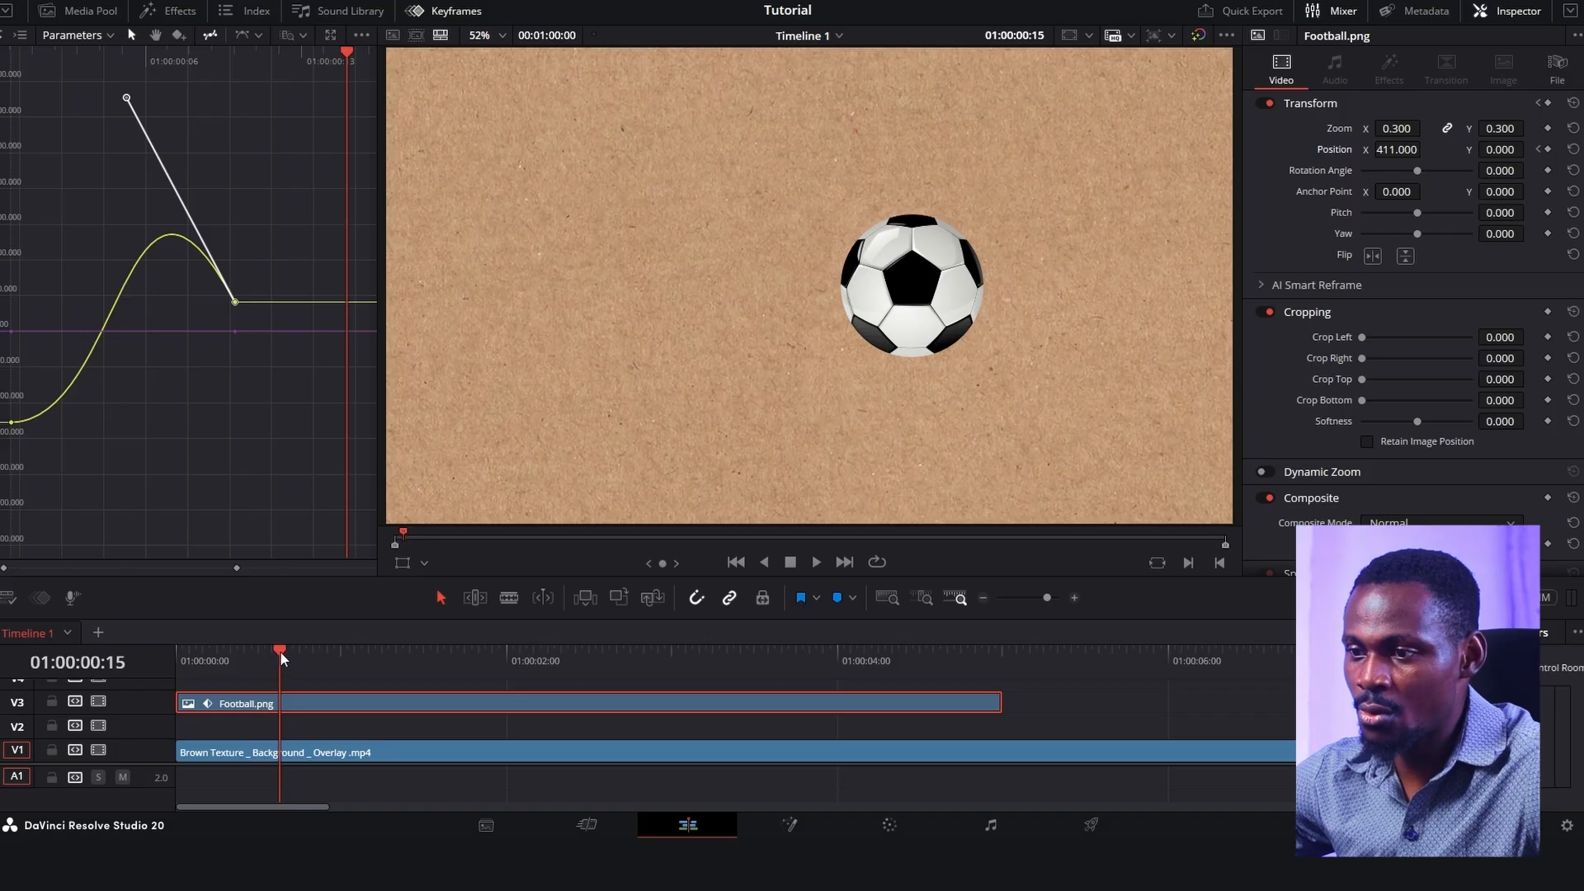
left_click_drag(279, 651, 119, 664)
key("space")
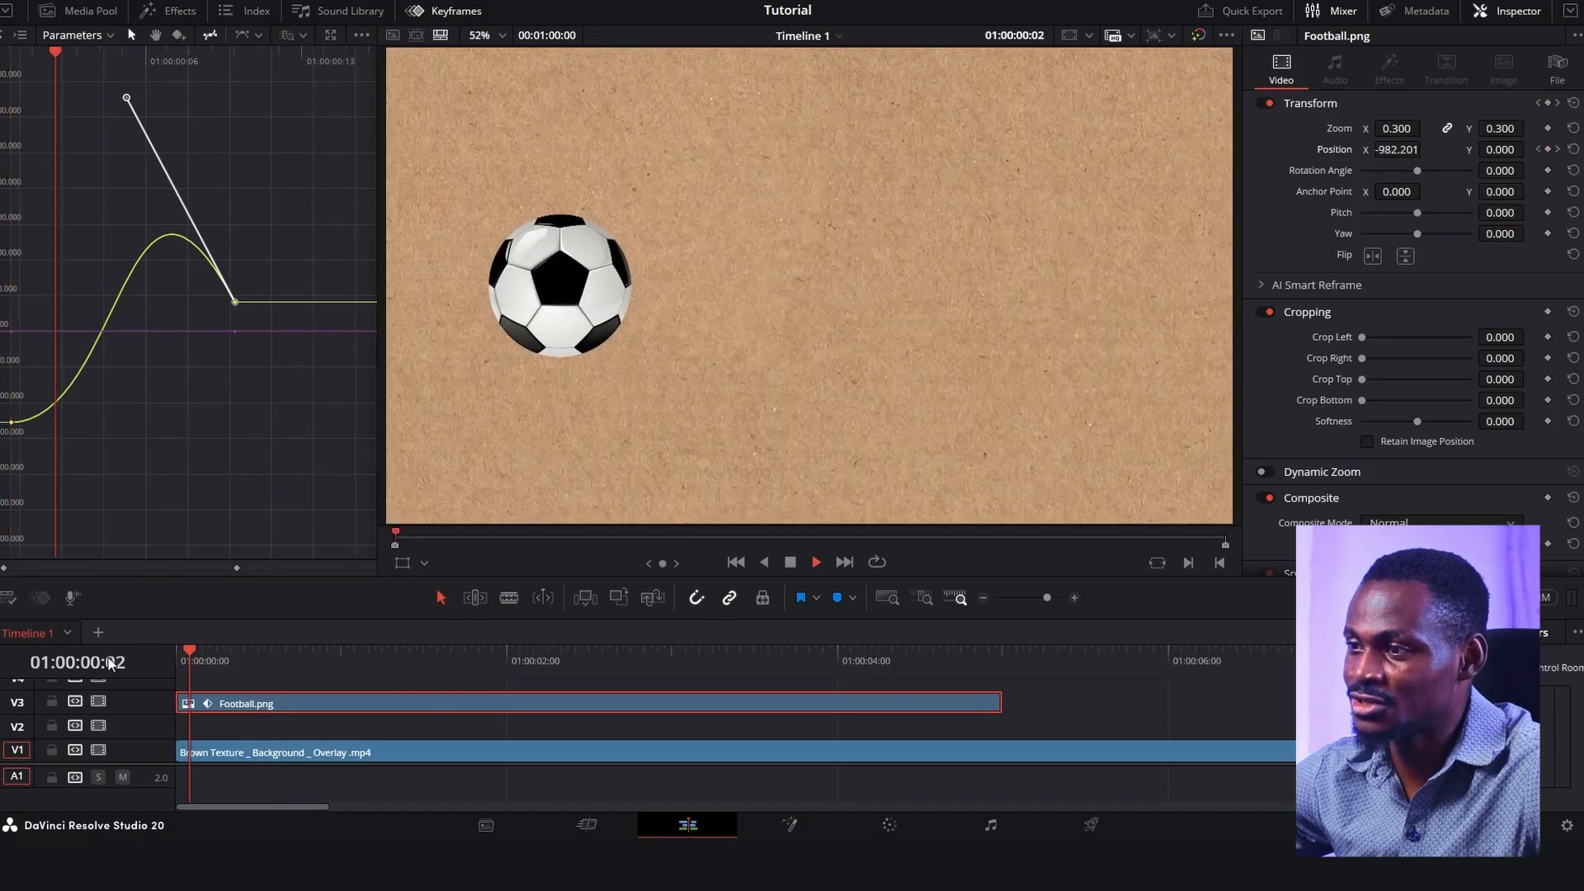
left_click_drag(282, 663, 11, 675)
key("space")
key("space")
left_click_drag(222, 651, 282, 652)
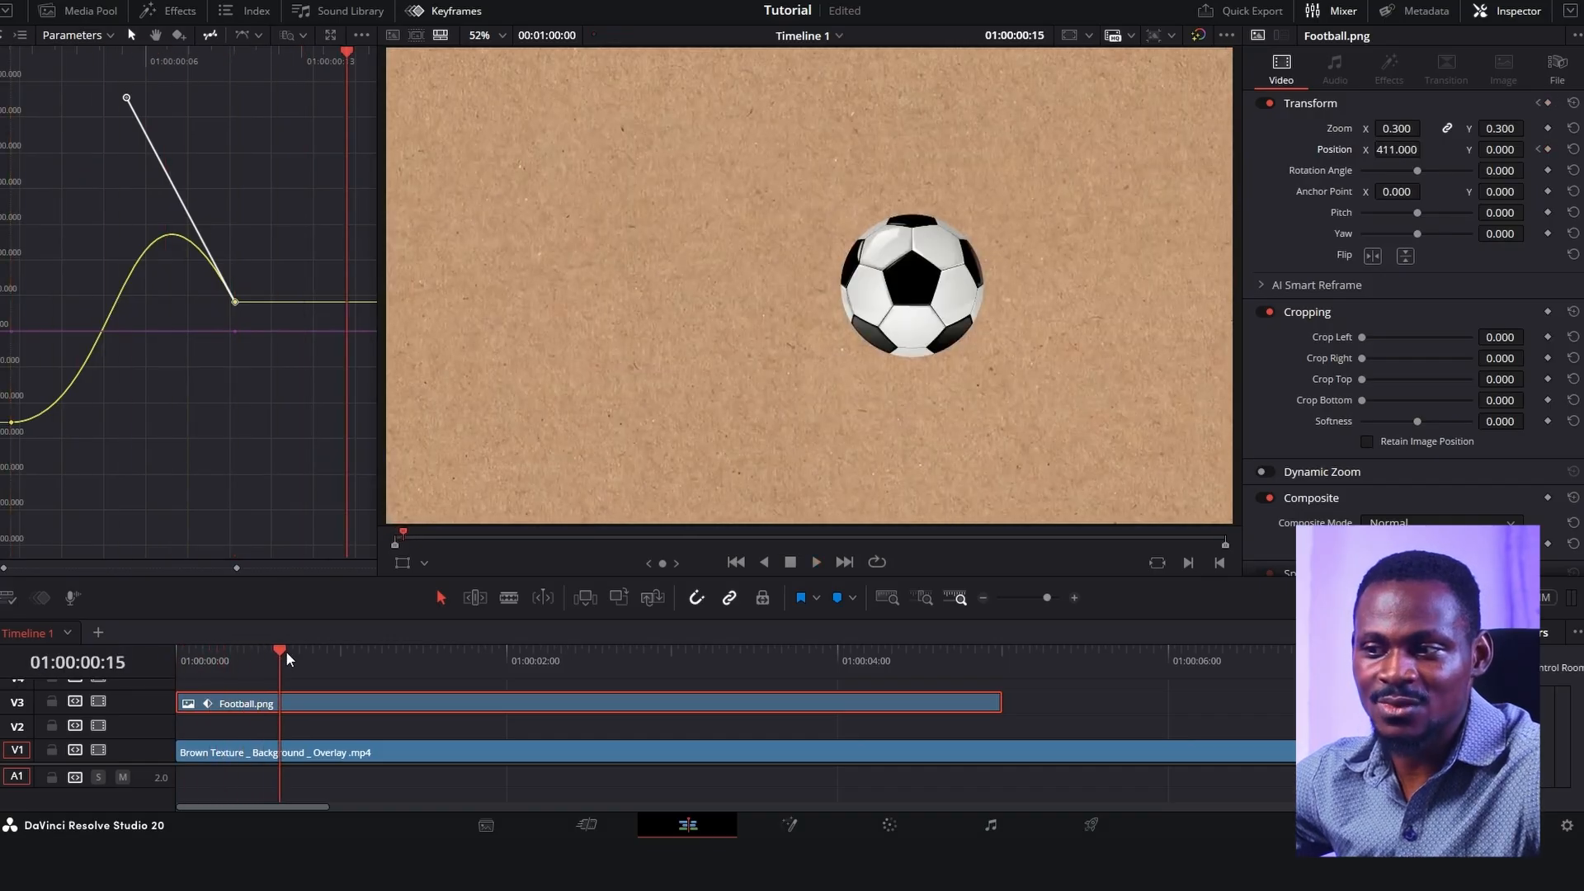
key("Home")
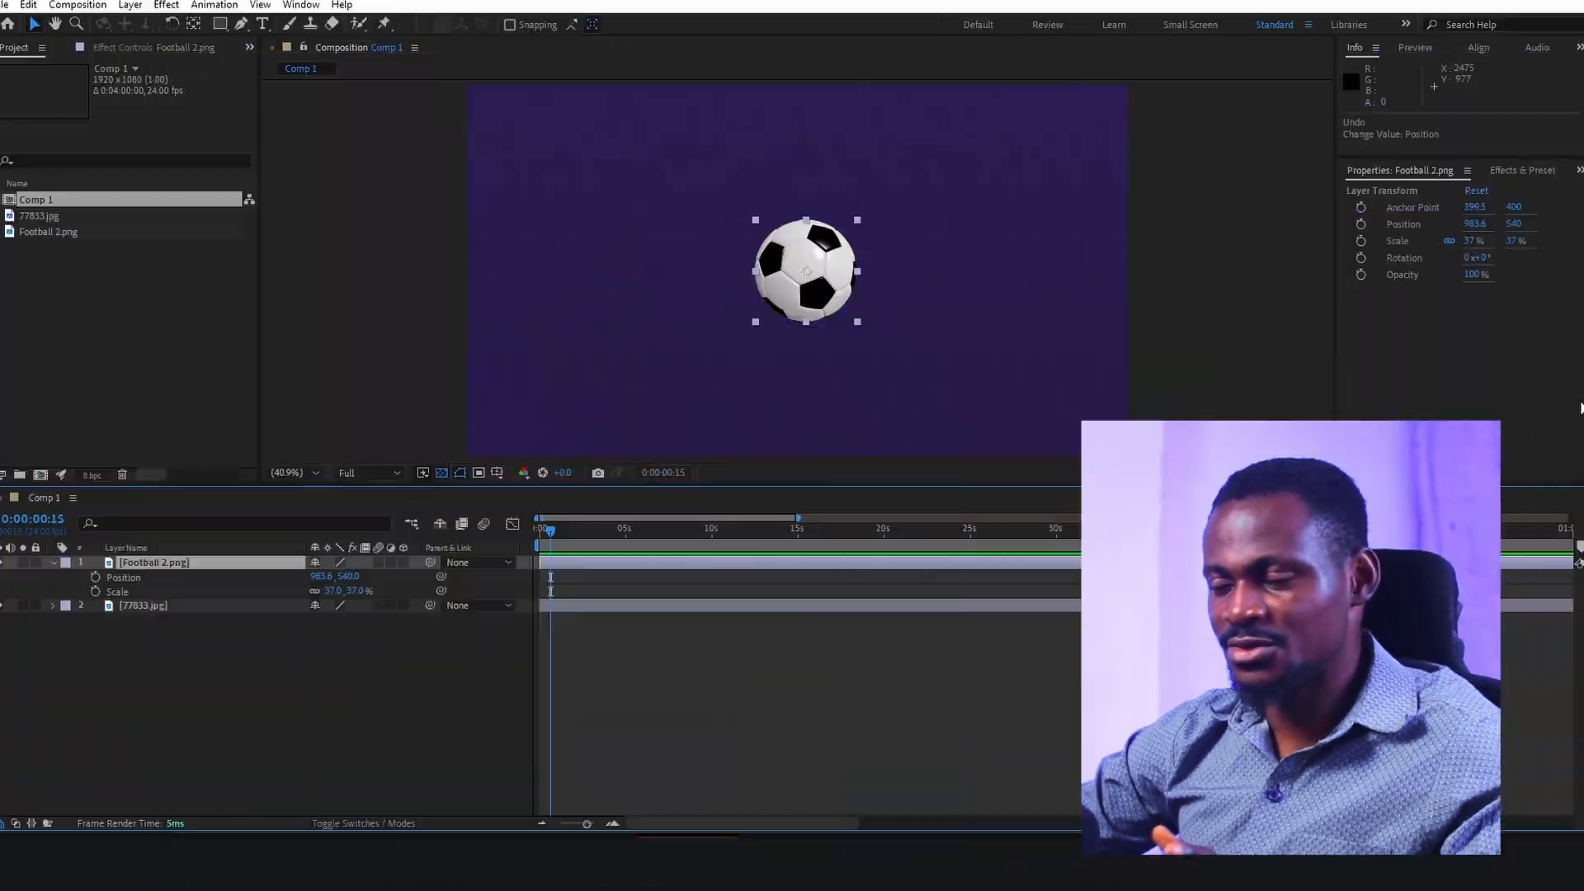
Step: In After Effects, add a Position keyframe for the football at 0:00:00:00 with its X position at 211.6
left_click_drag(558, 531, 477, 550)
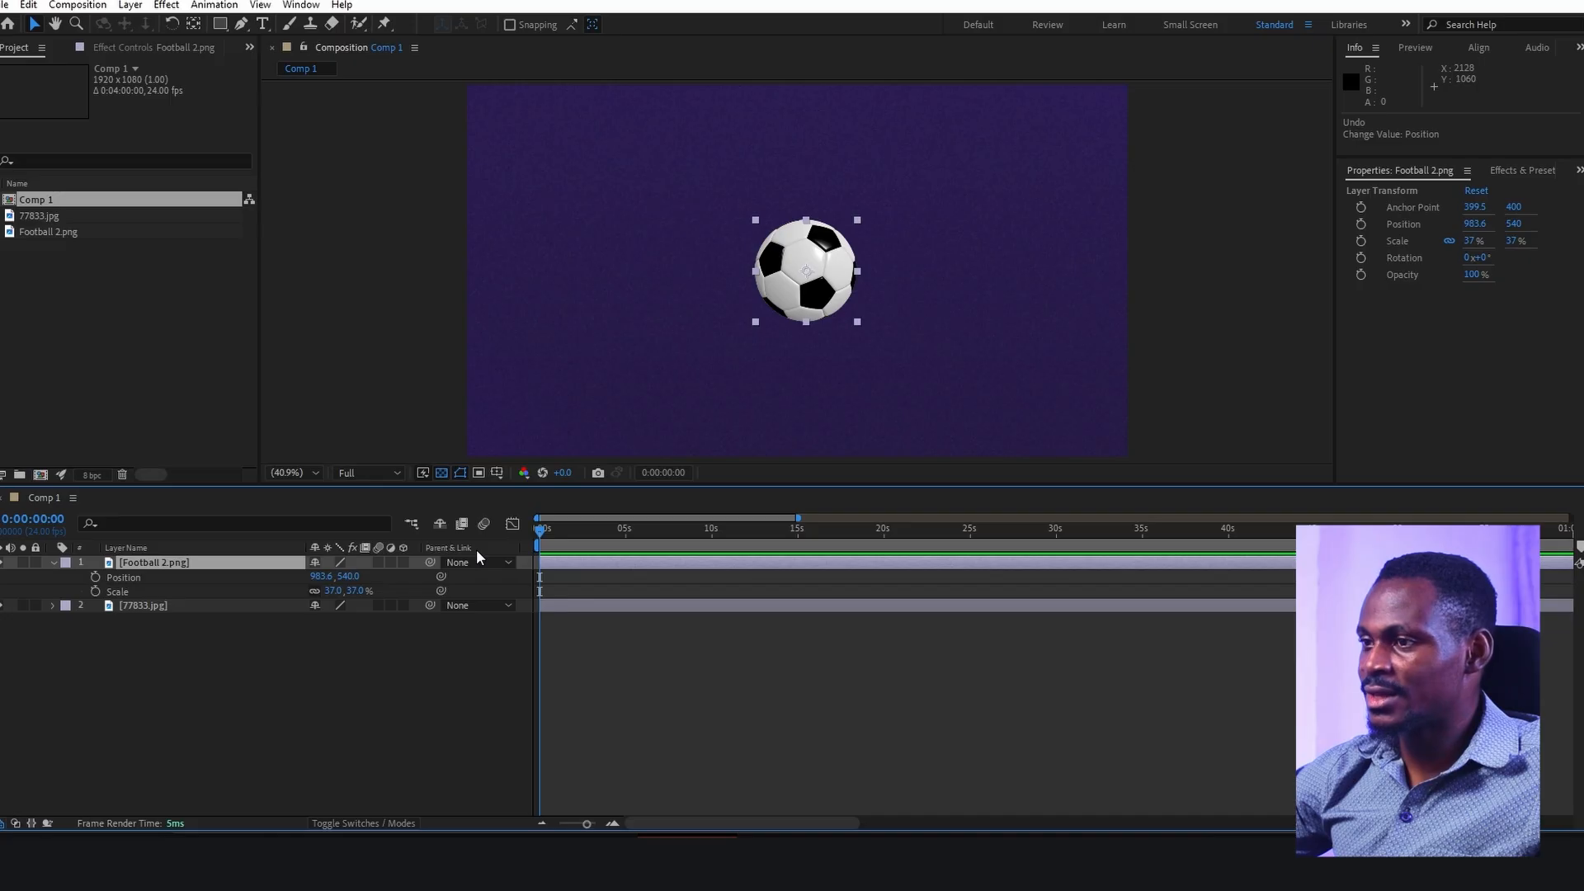
left_click(1361, 224)
left_click_drag(1474, 223, 866, 255)
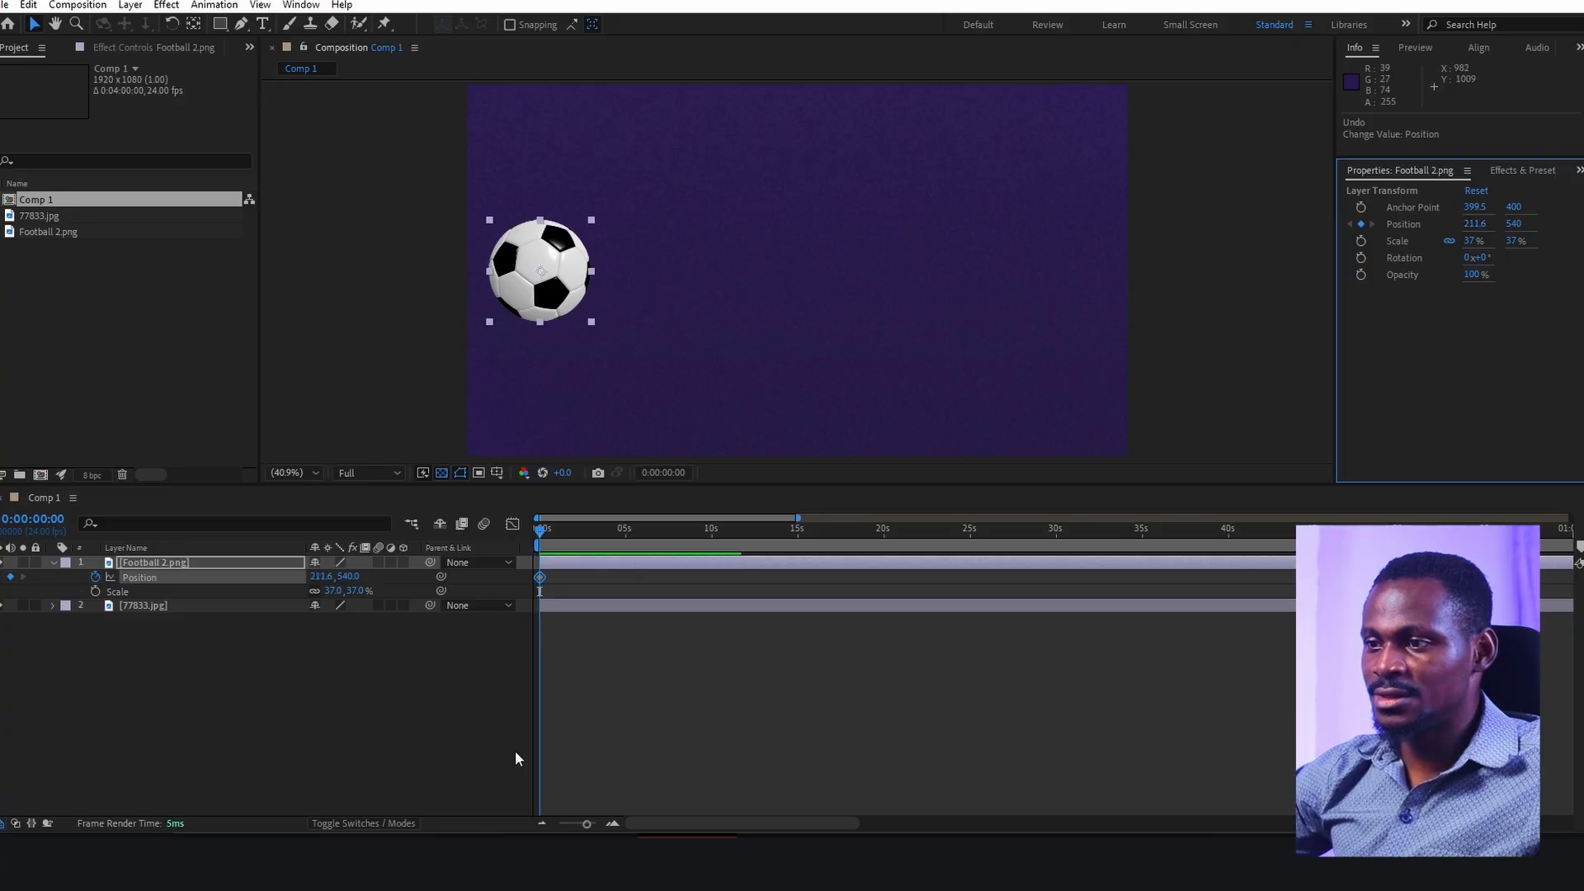
Step: Move the football horizontally to Position 1230.5, 540 at 0:00:00:23 and play the movement from the start
left_click_drag(550, 532, 577, 544)
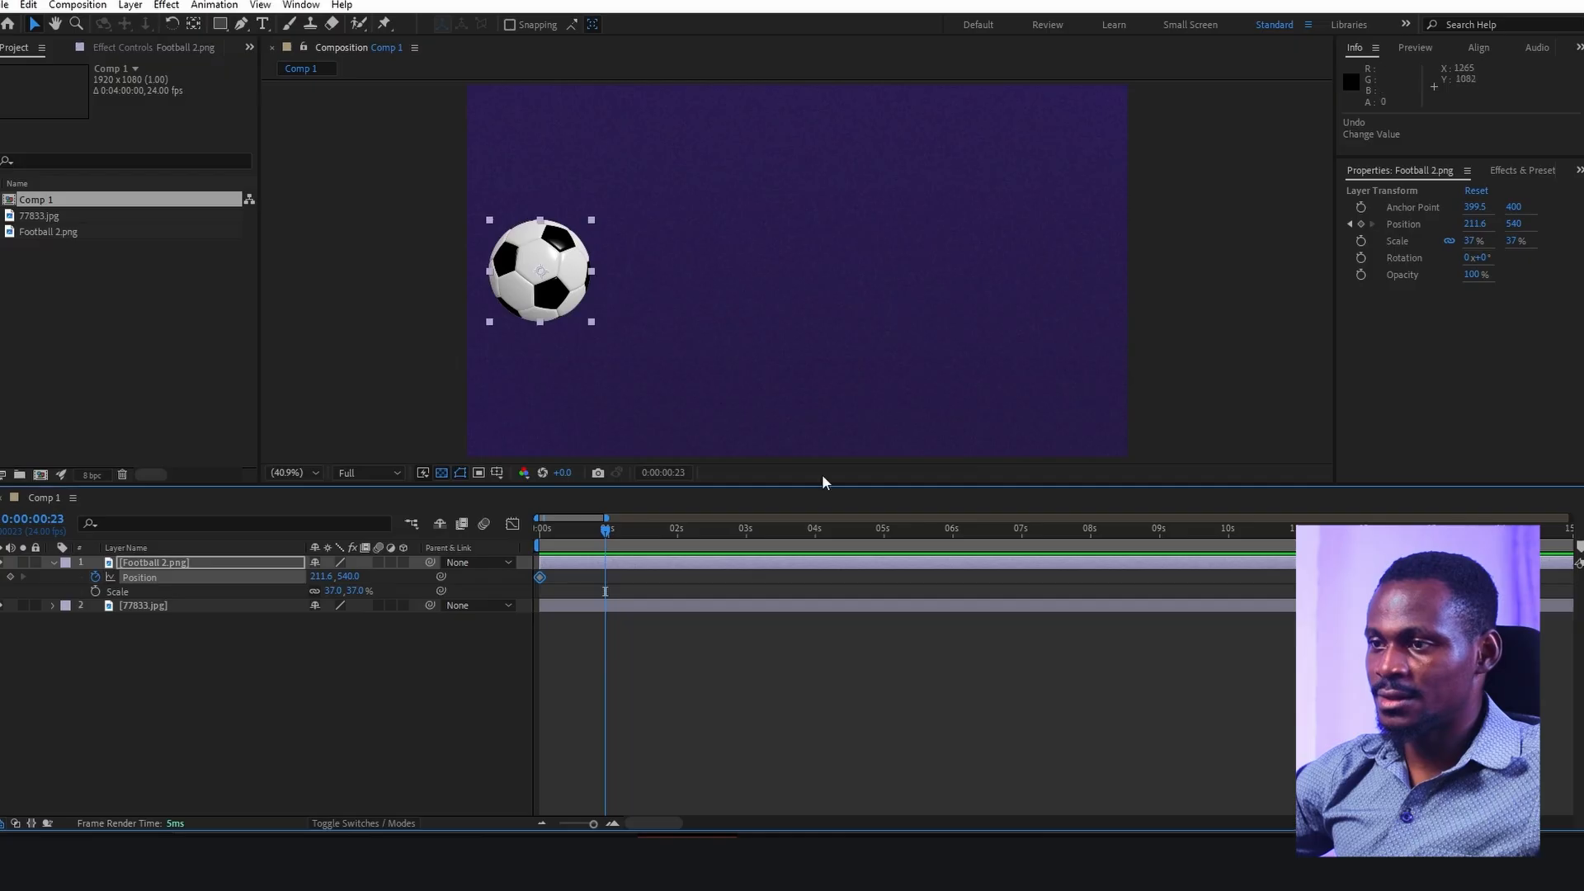
left_click_drag(576, 289, 918, 294)
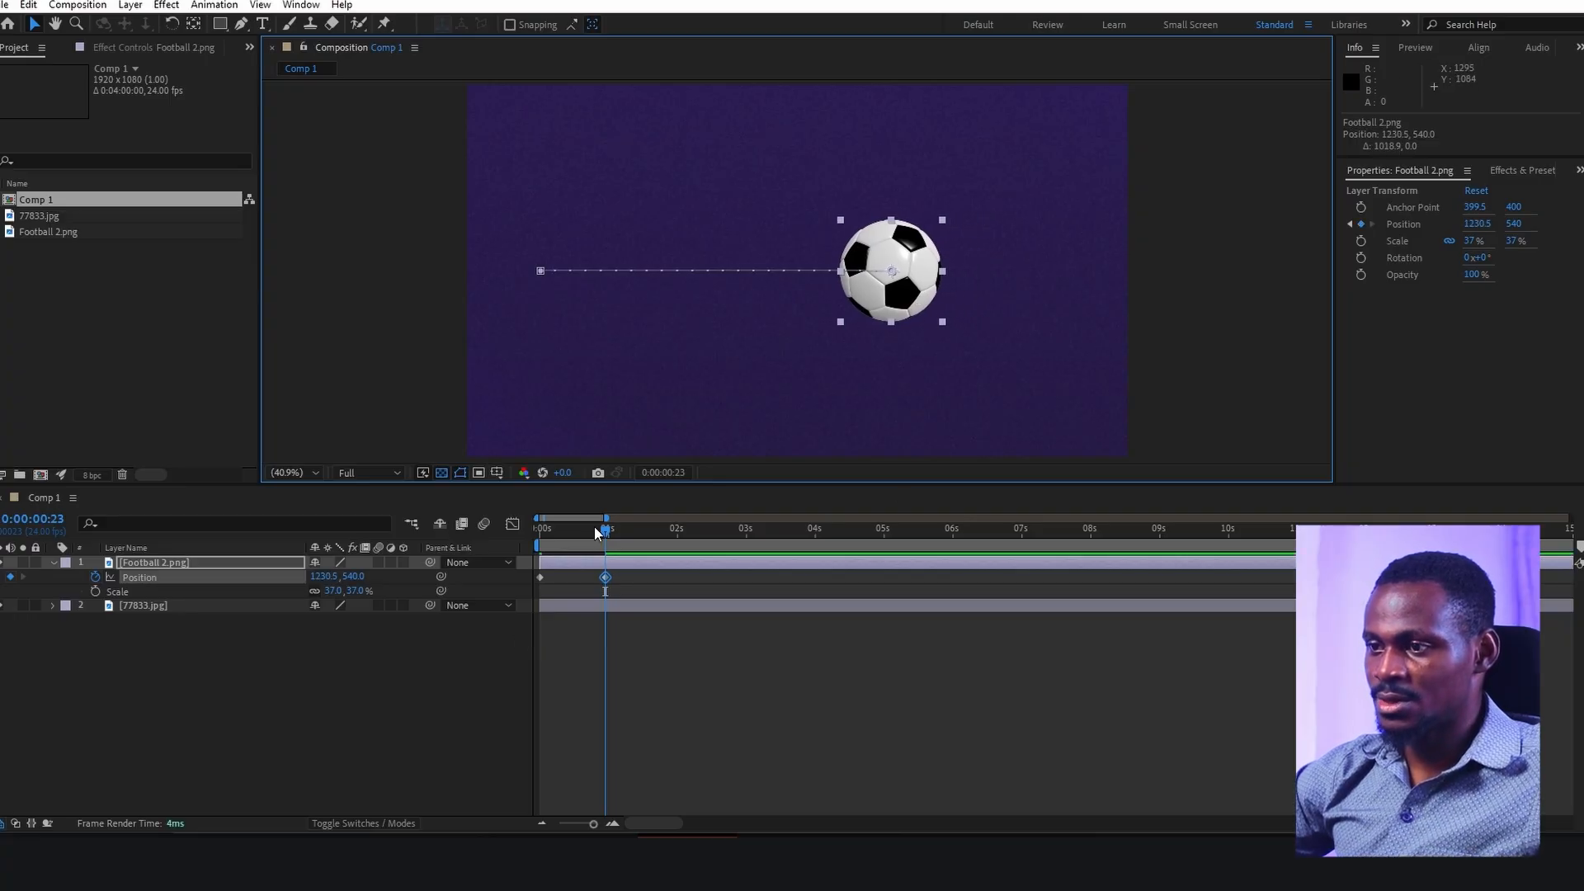
left_click_drag(594, 535, 493, 551)
key("space")
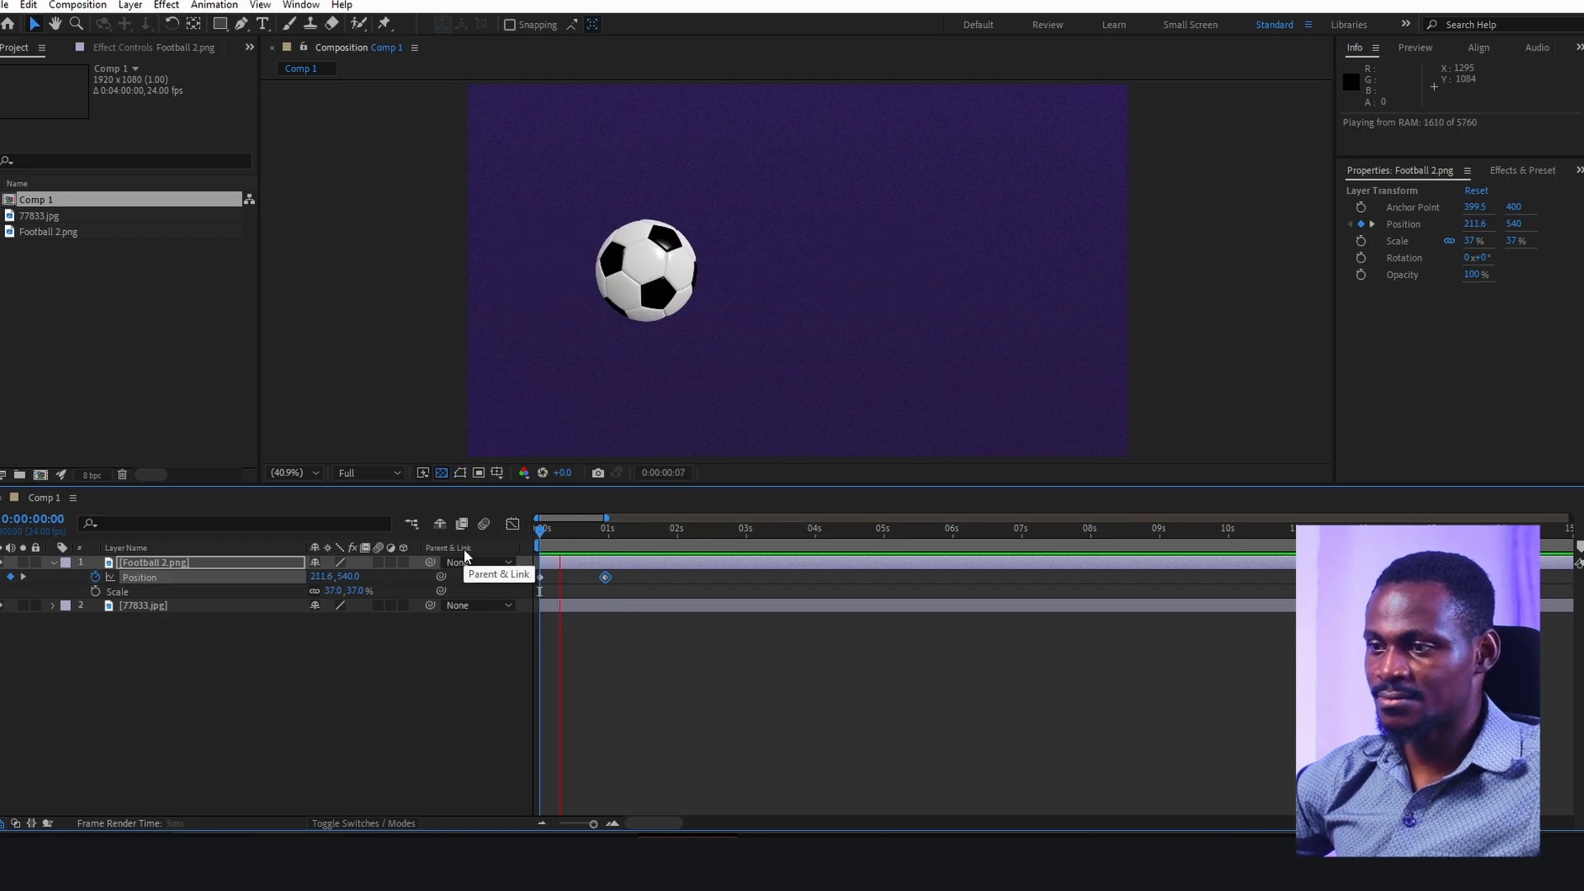
key("space")
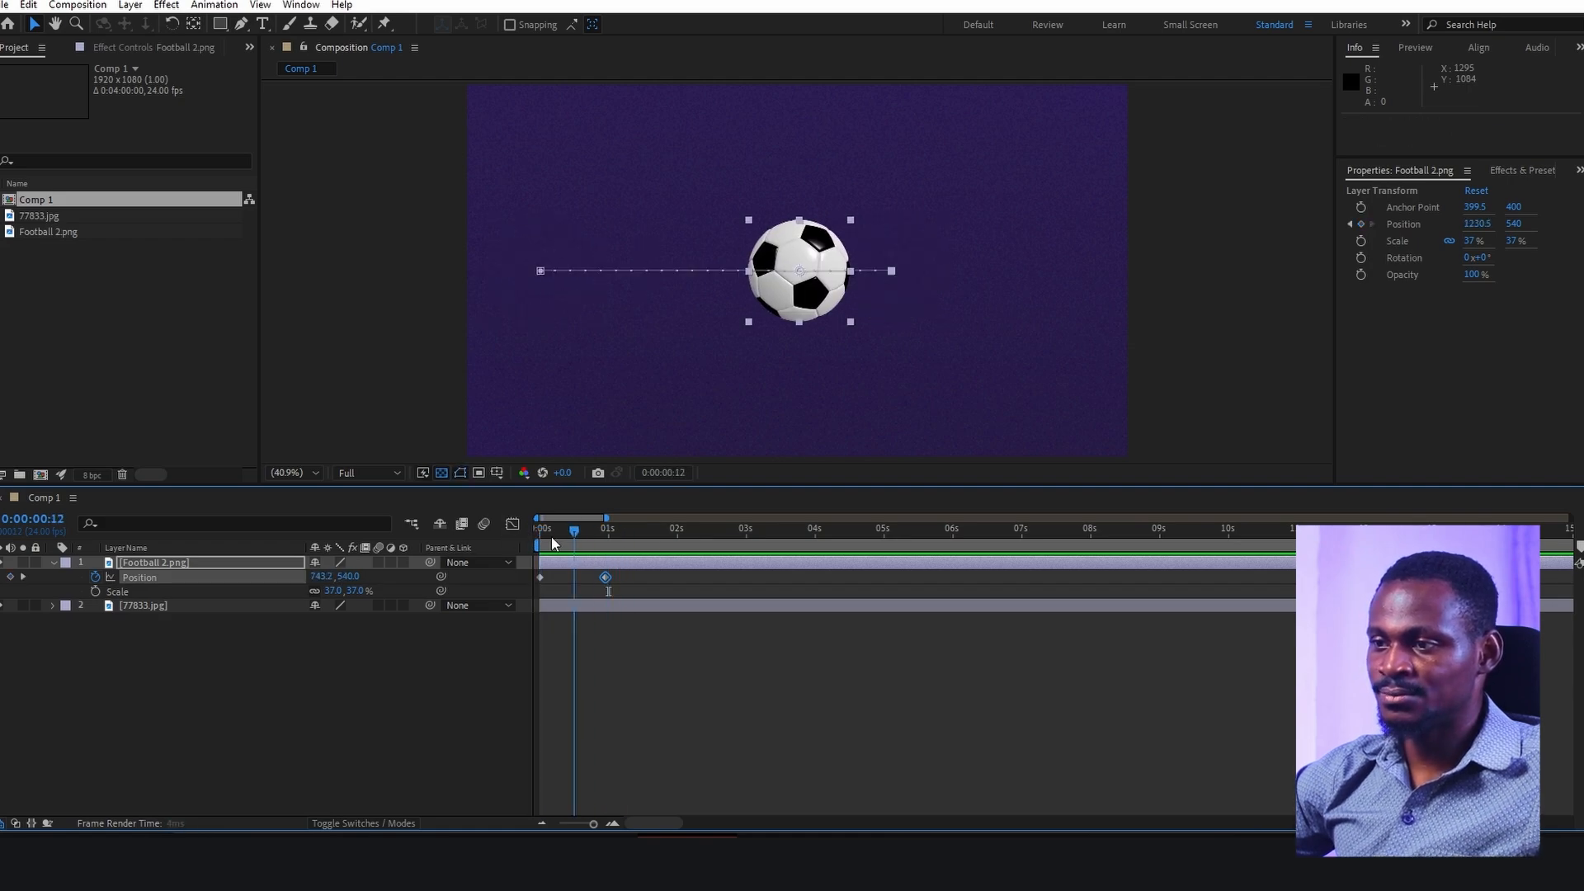
Step: Show the football's Position speed graph and apply Easy Ease to both keyframes
left_click(513, 526)
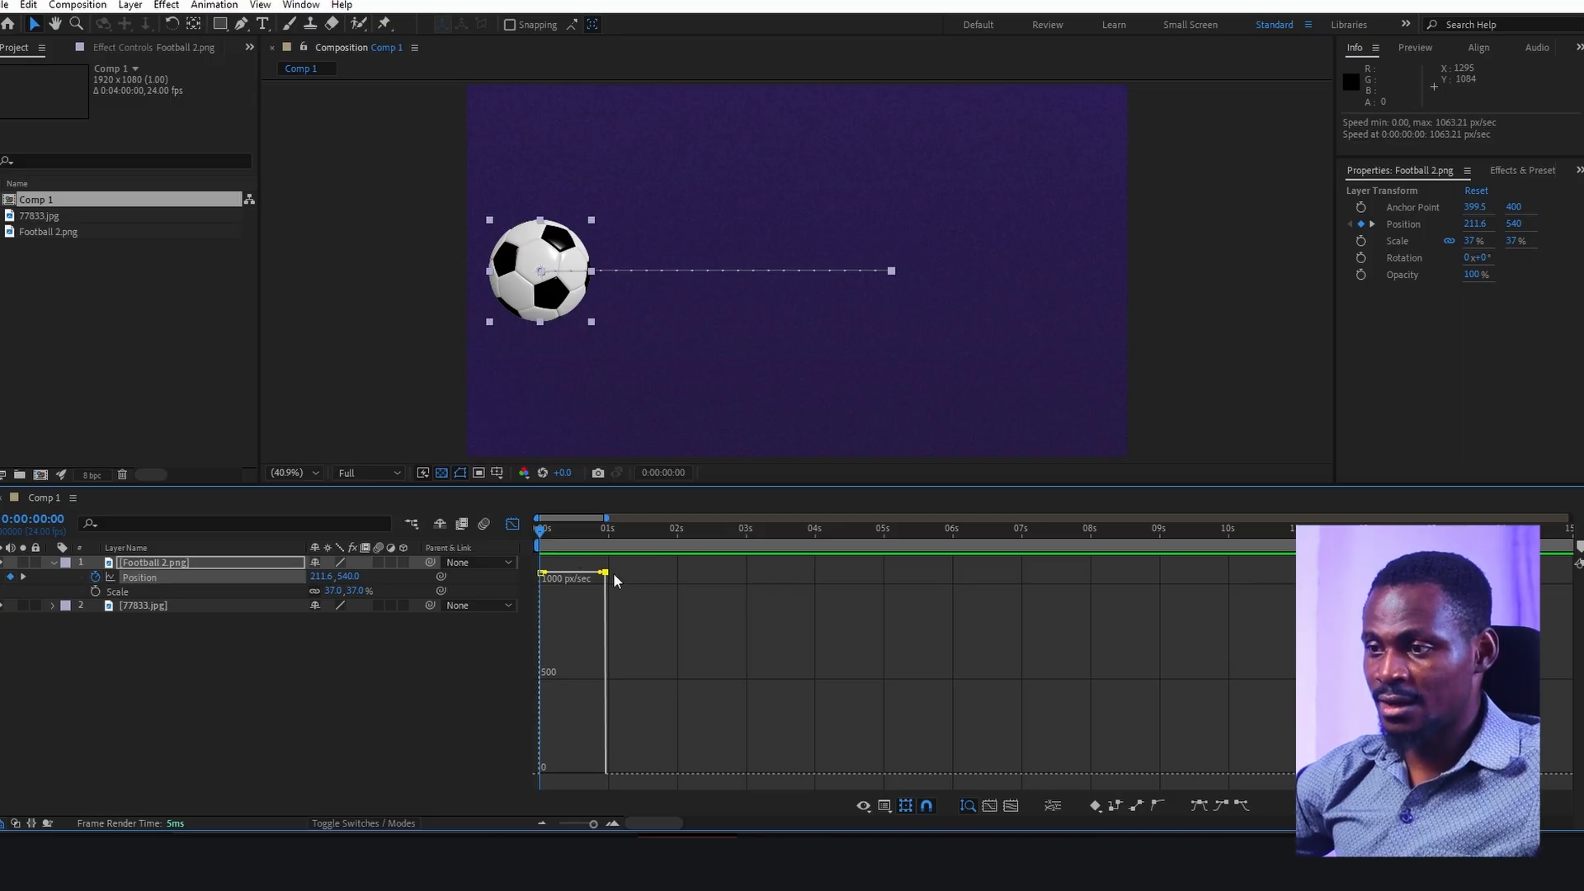
left_click_drag(650, 561, 522, 599)
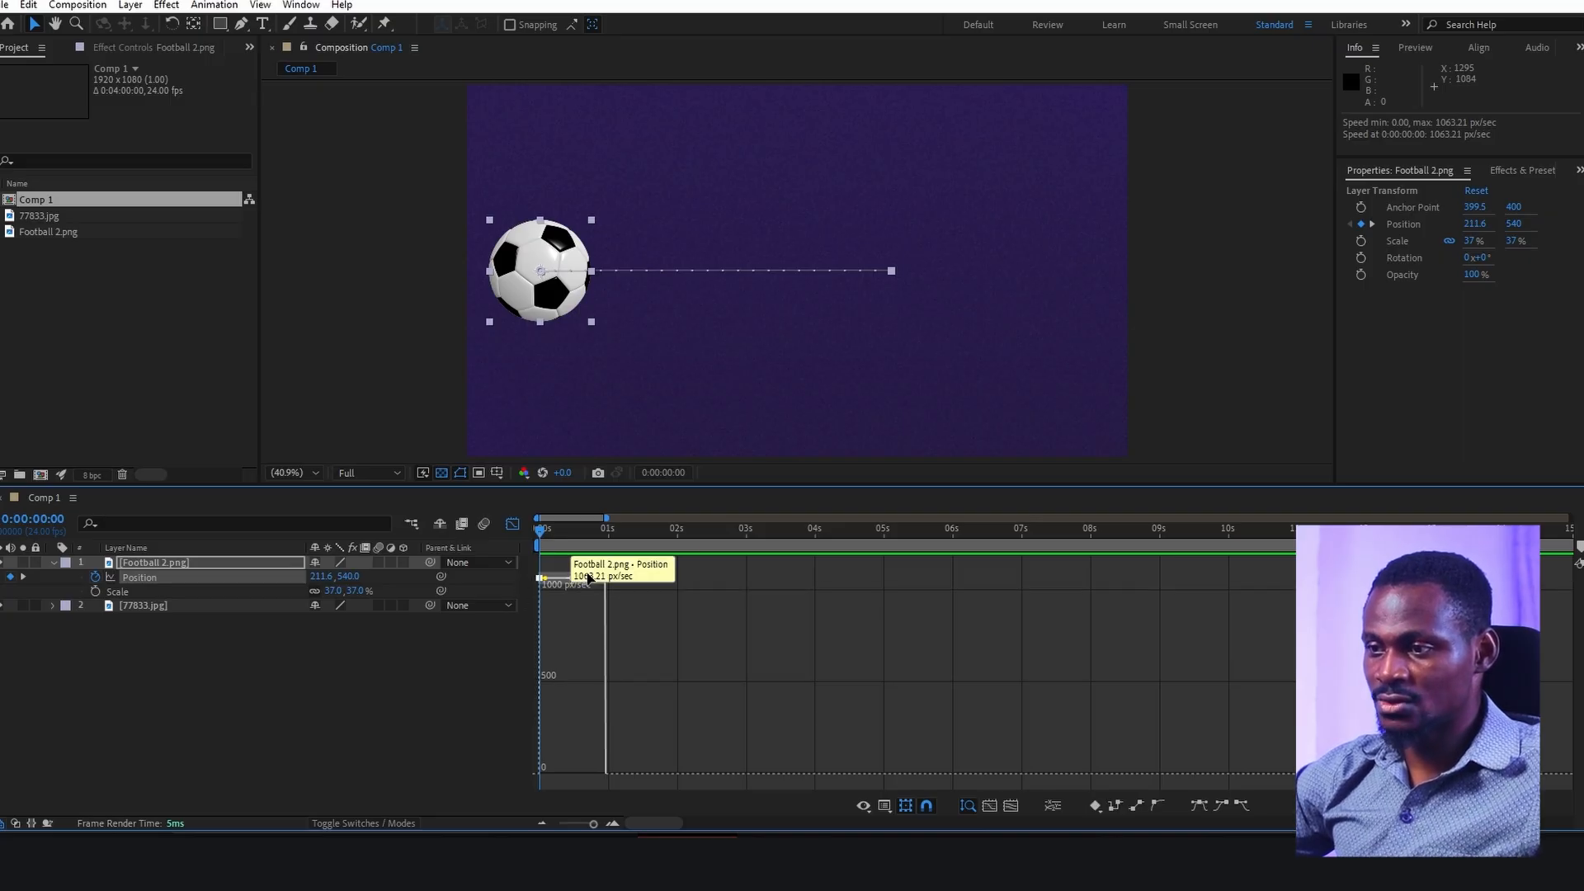
right_click(603, 578)
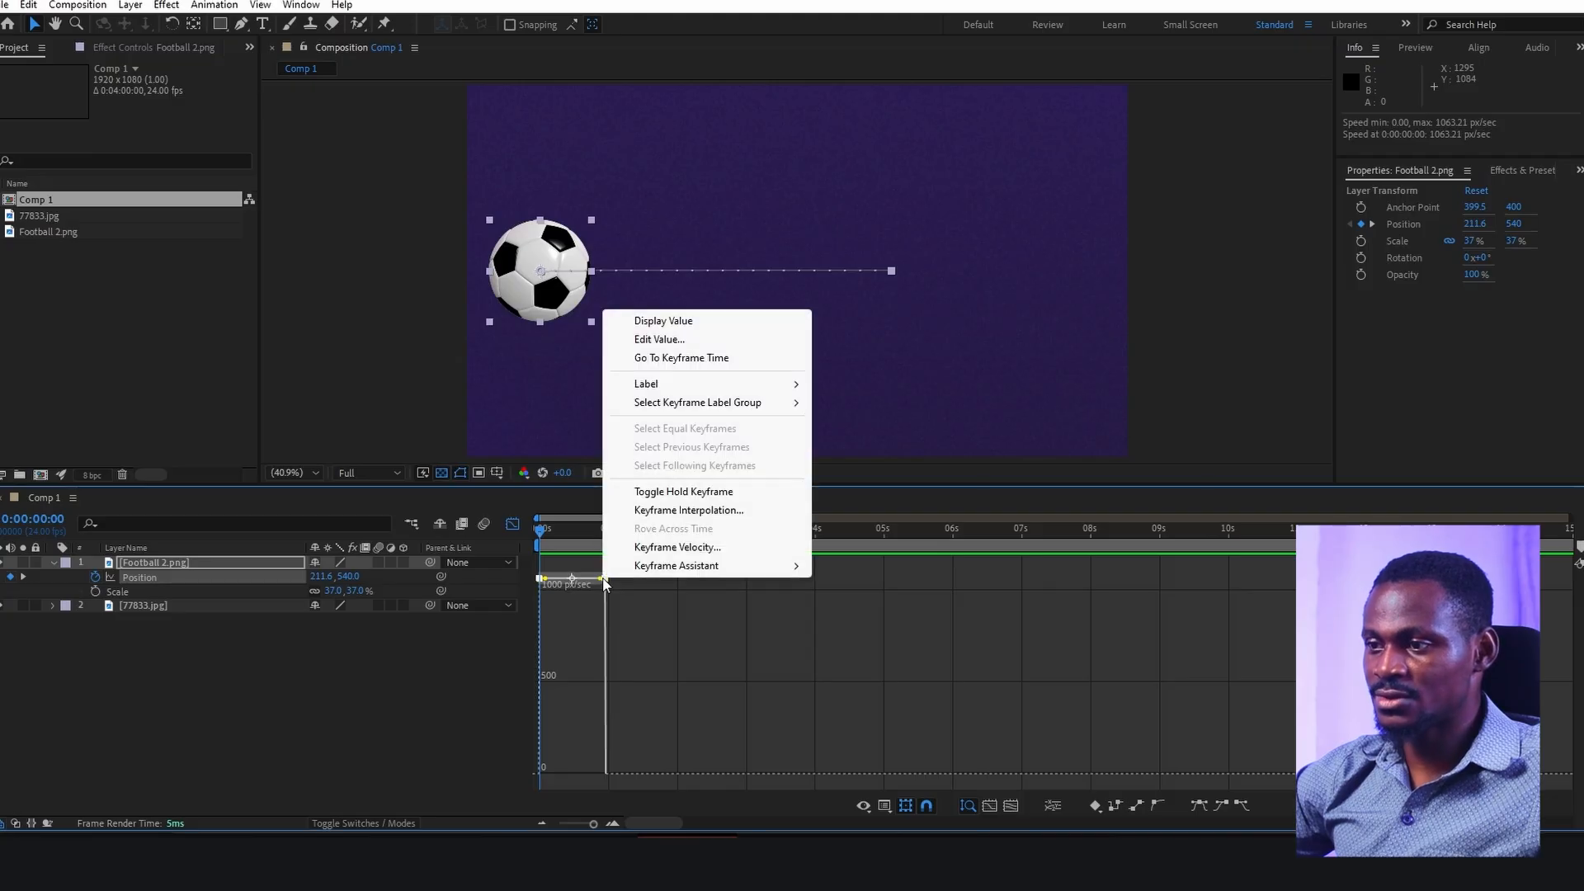
mouse_move(723, 570)
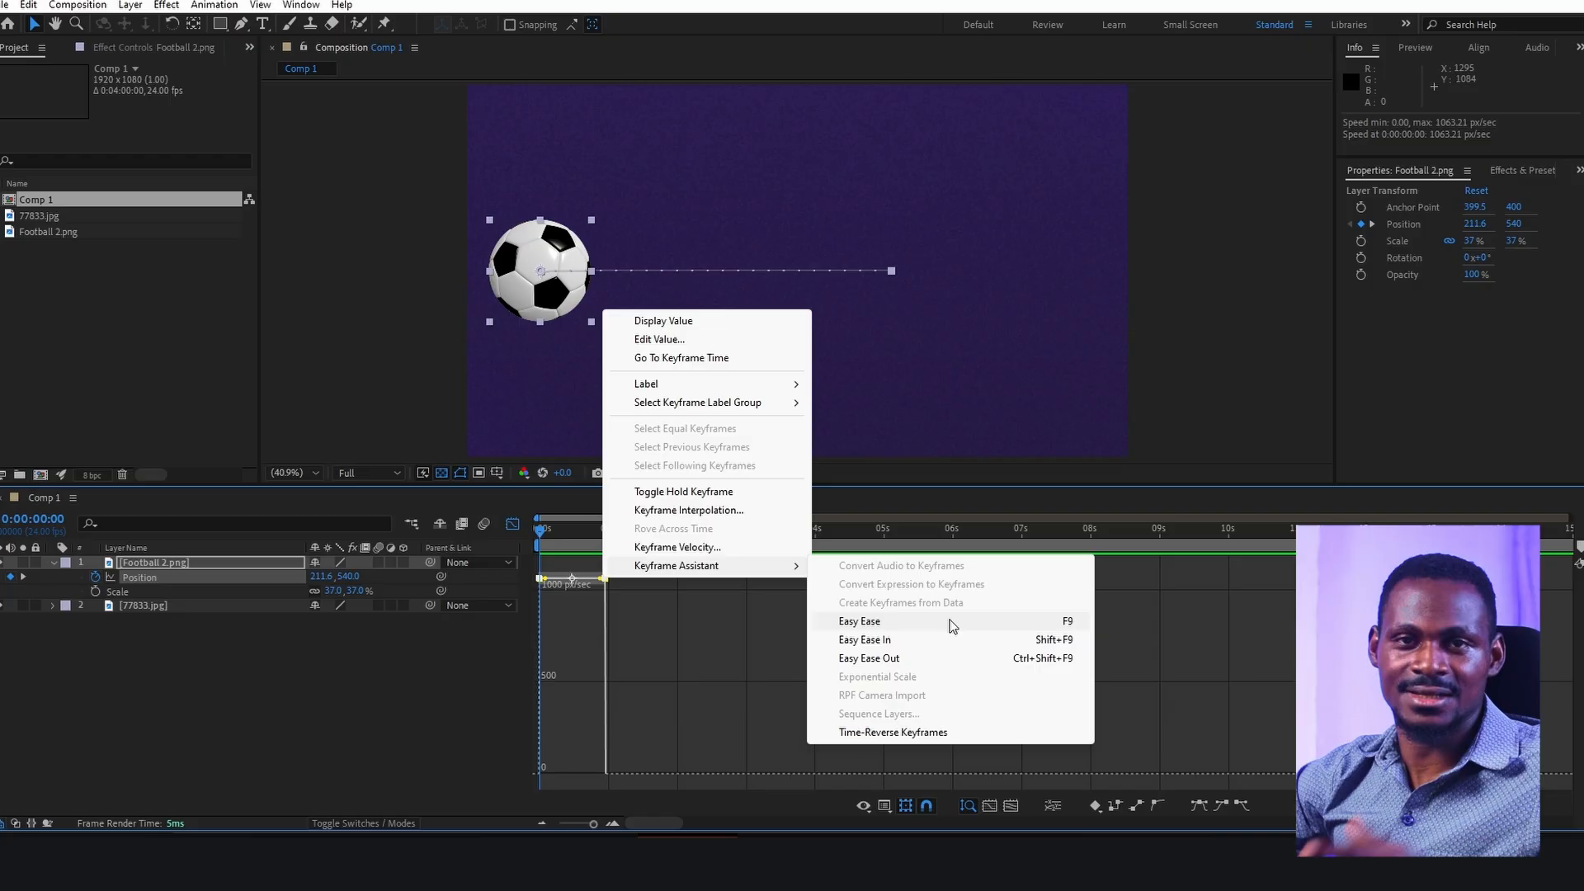
left_click(888, 628)
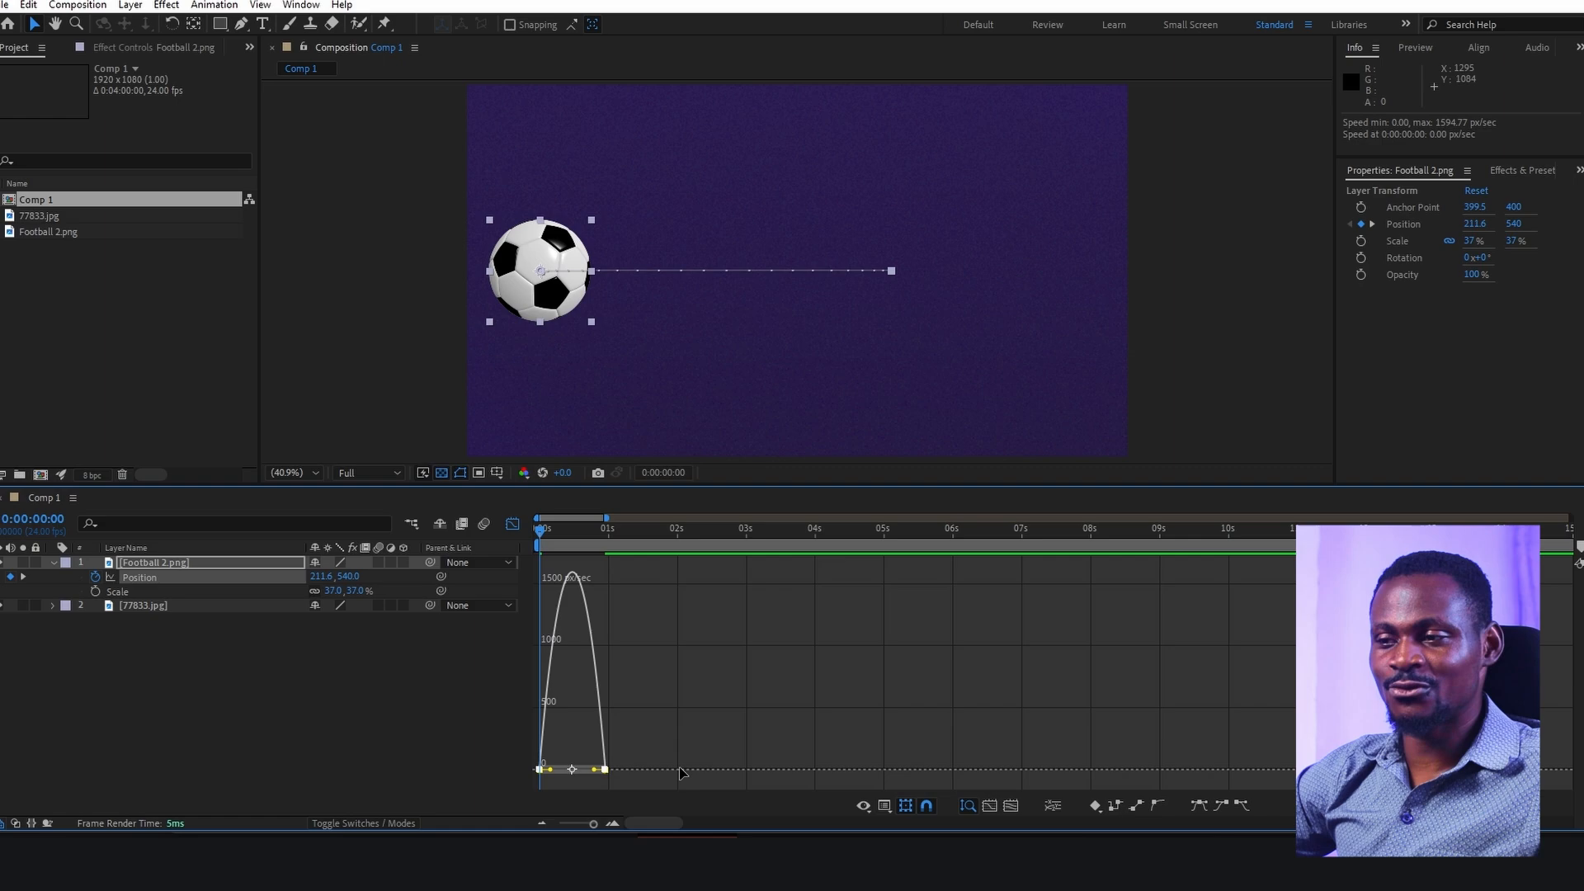
Step: Shorten the second Position keyframe's influence handle slightly in the speed graph and preview the eased movement
mouse_move(556, 596)
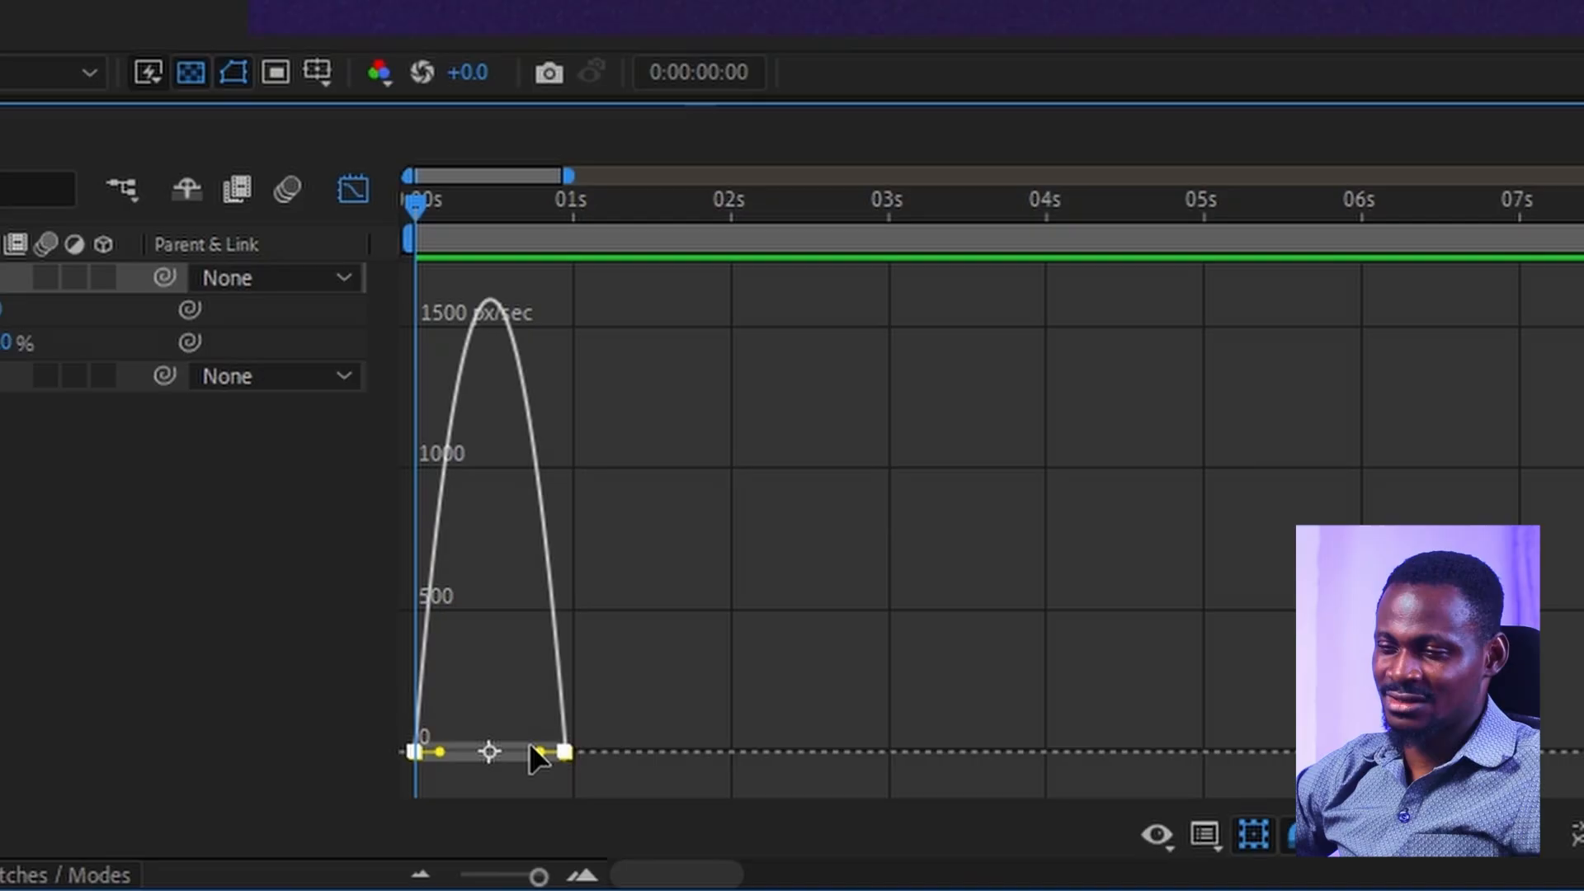
mouse_move(536, 749)
left_mouse_down()
mouse_move(516, 740)
mouse_move(538, 558)
mouse_move(567, 583)
mouse_move(552, 700)
mouse_move(557, 622)
mouse_move(563, 682)
mouse_move(640, 679)
mouse_move(515, 668)
mouse_move(426, 701)
mouse_move(528, 703)
mouse_move(578, 685)
mouse_move(552, 690)
mouse_move(545, 746)
left_mouse_up()
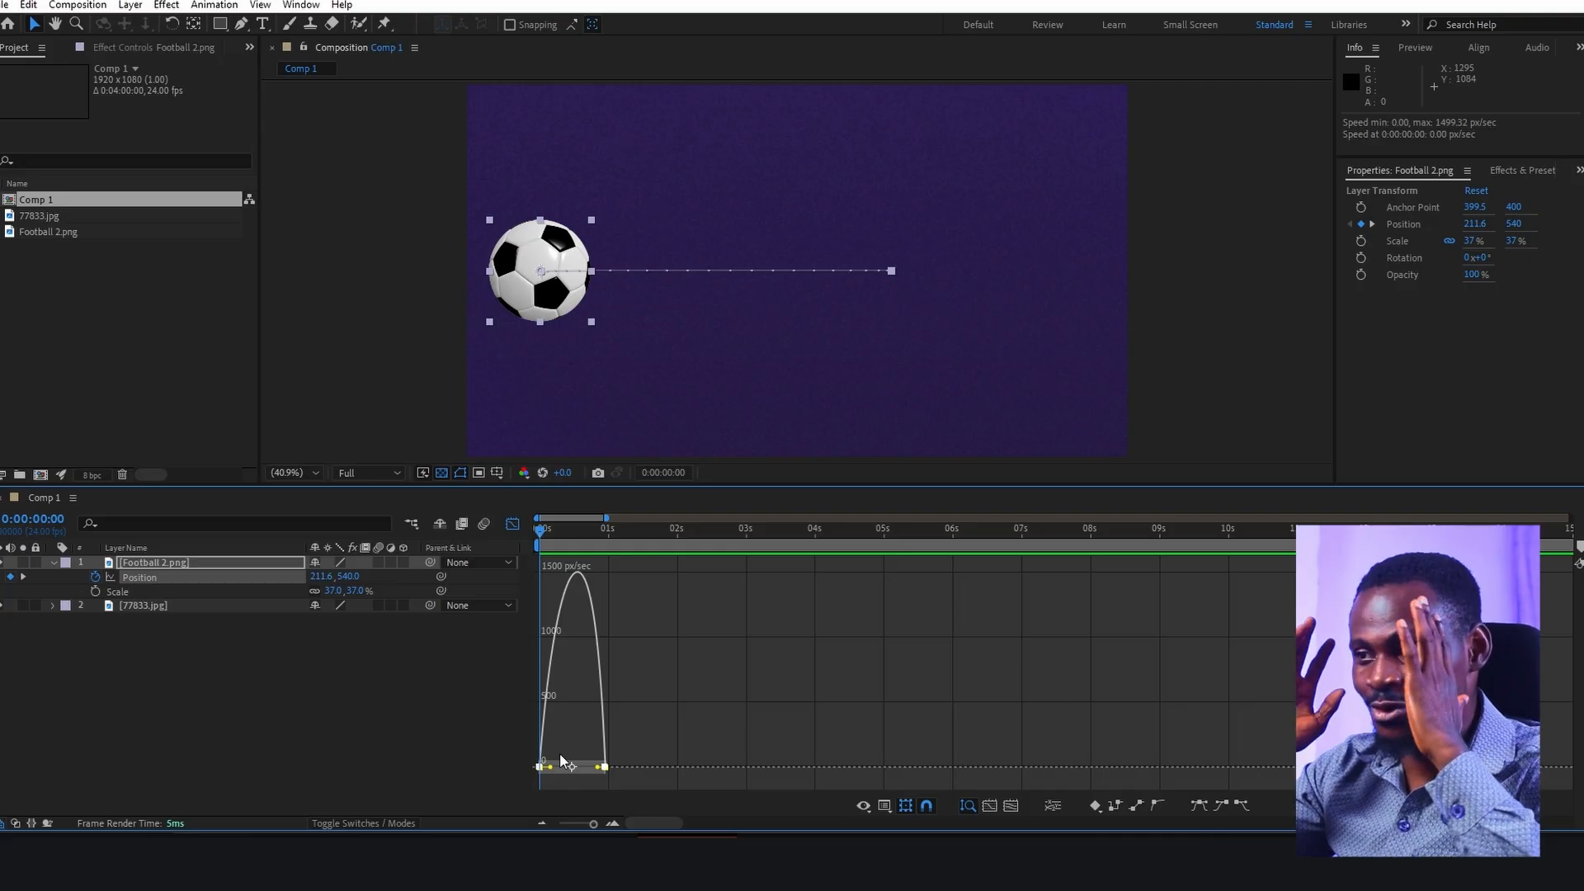
key("space")
key("space")
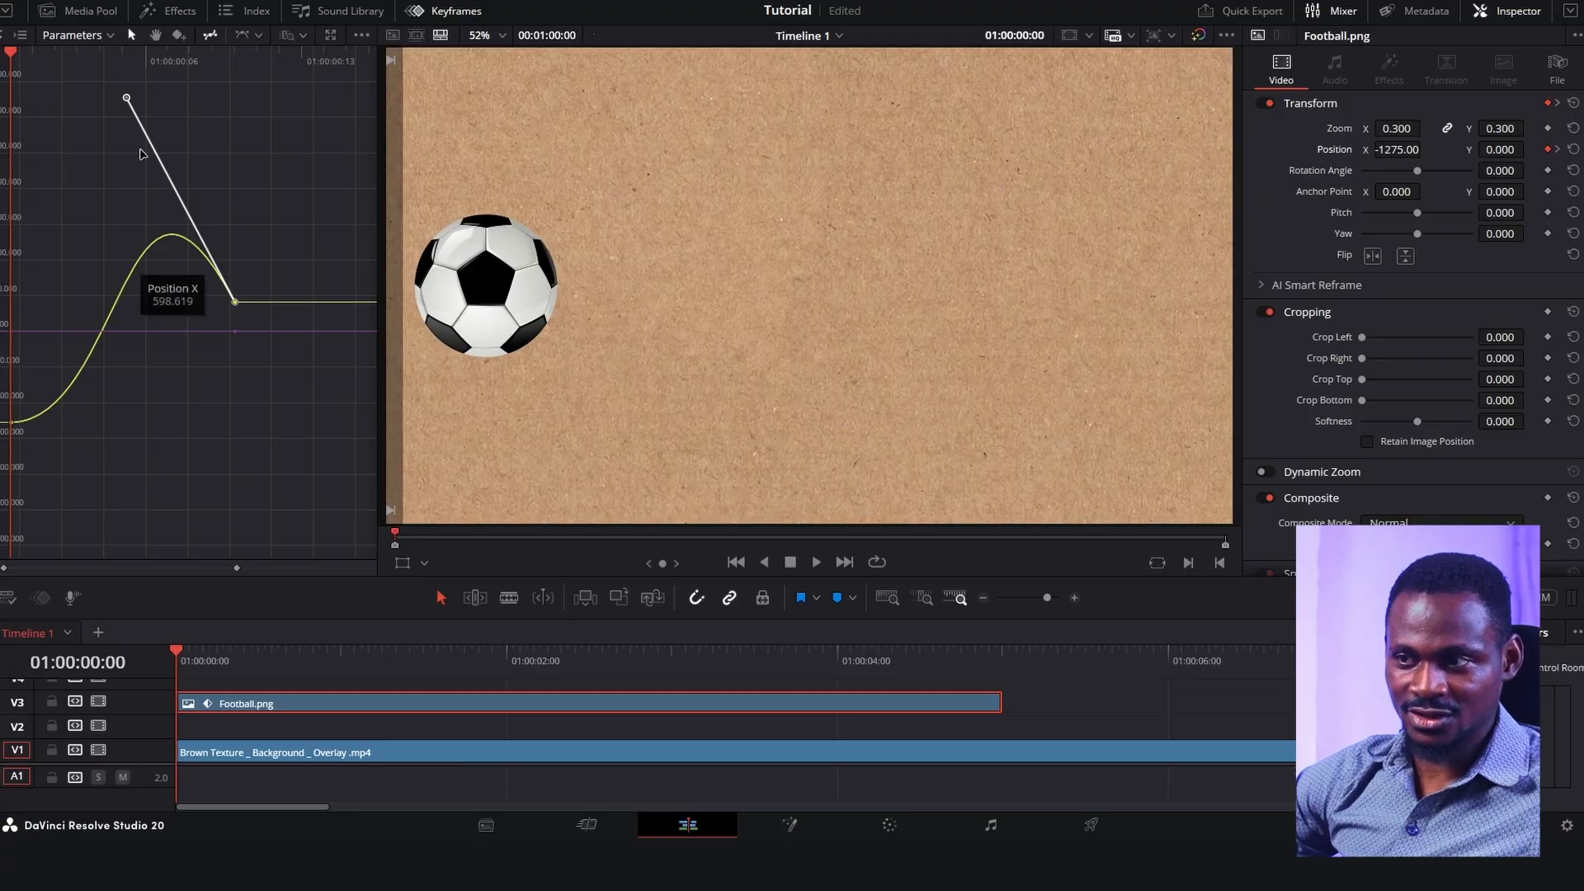
Step: Back in DaVinci Resolve, raise the curve handle of the second Position X keyframe further and play the stronger overshoot
left_click_drag(128, 101, 130, 38)
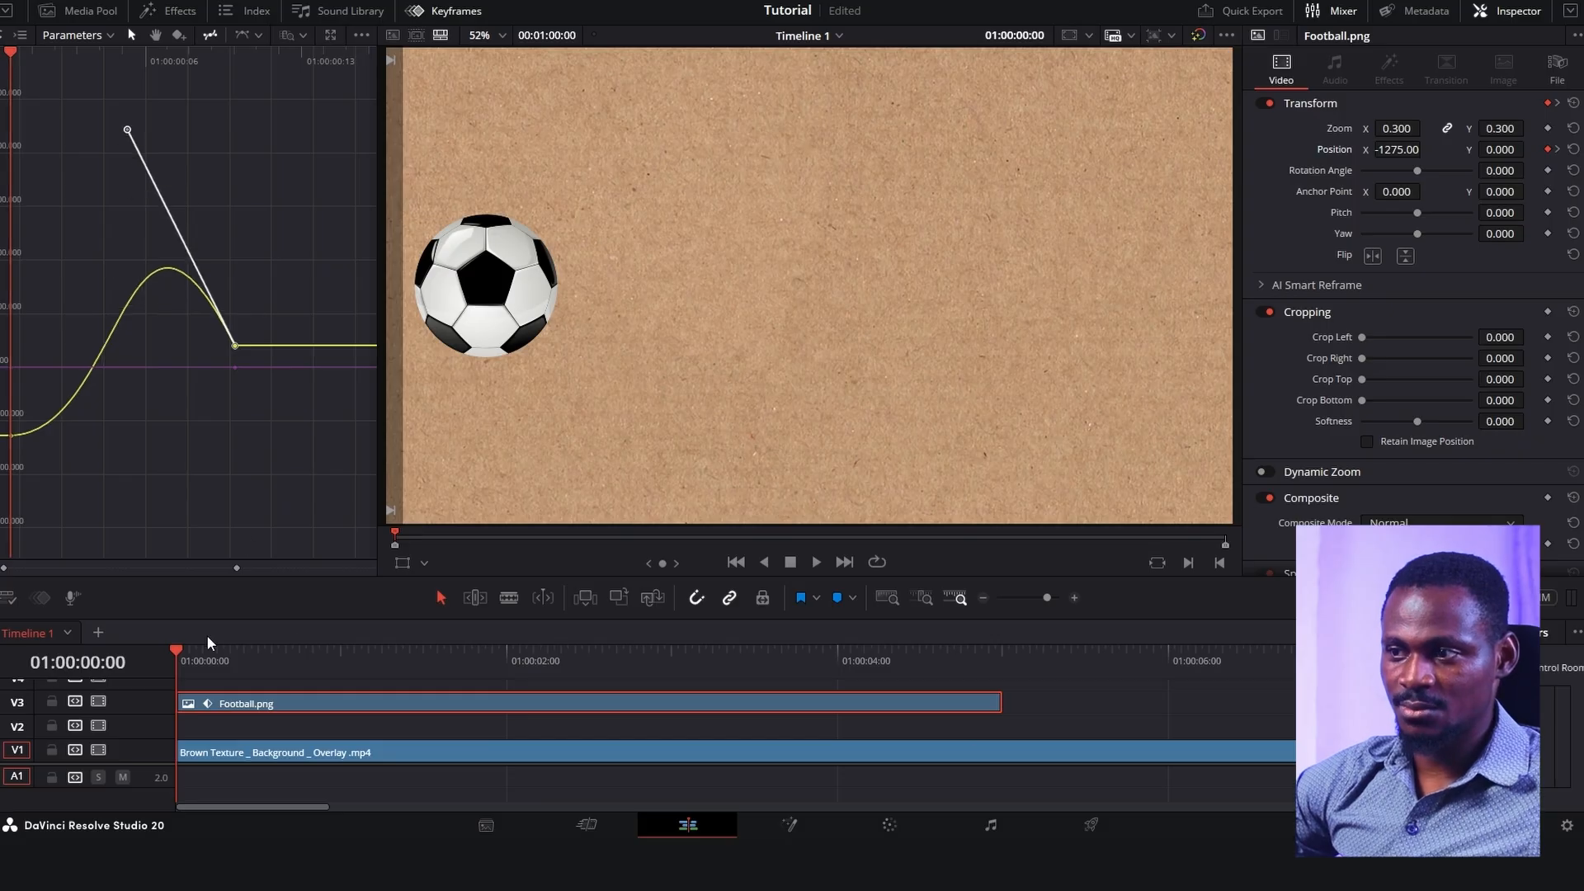
key("space")
key("space")
Step: Lower the curve handle of the second Position X keyframe for a gentler overshoot and play the movement repeatedly from the start
left_click_drag(99, 421, 339, 496)
left_click_drag(190, 131, 167, 212)
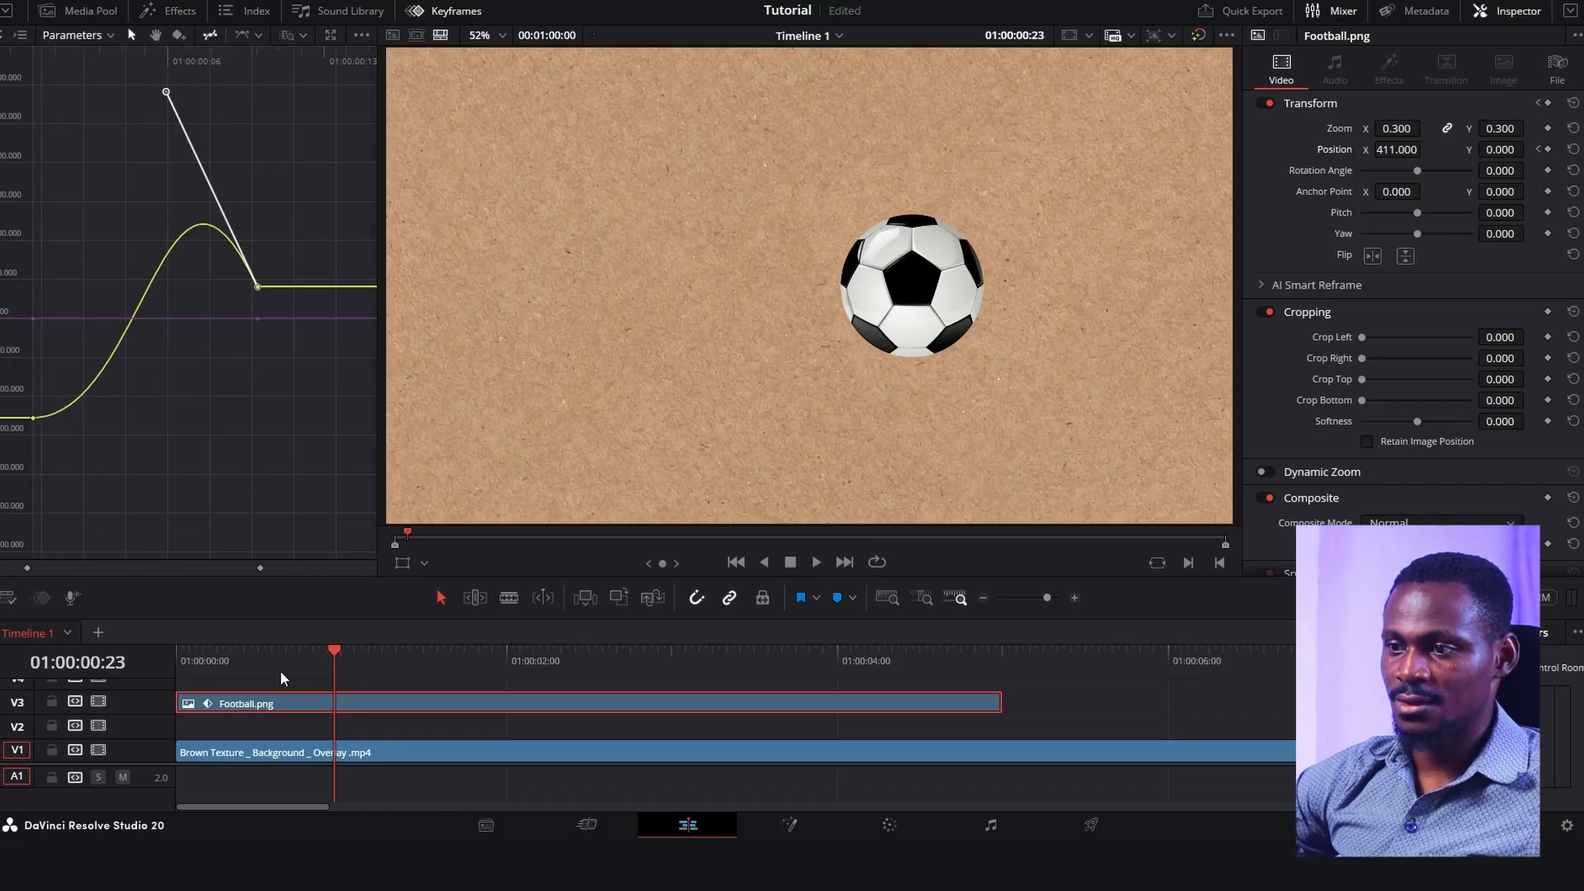
left_click_drag(322, 652, 89, 665)
key("space")
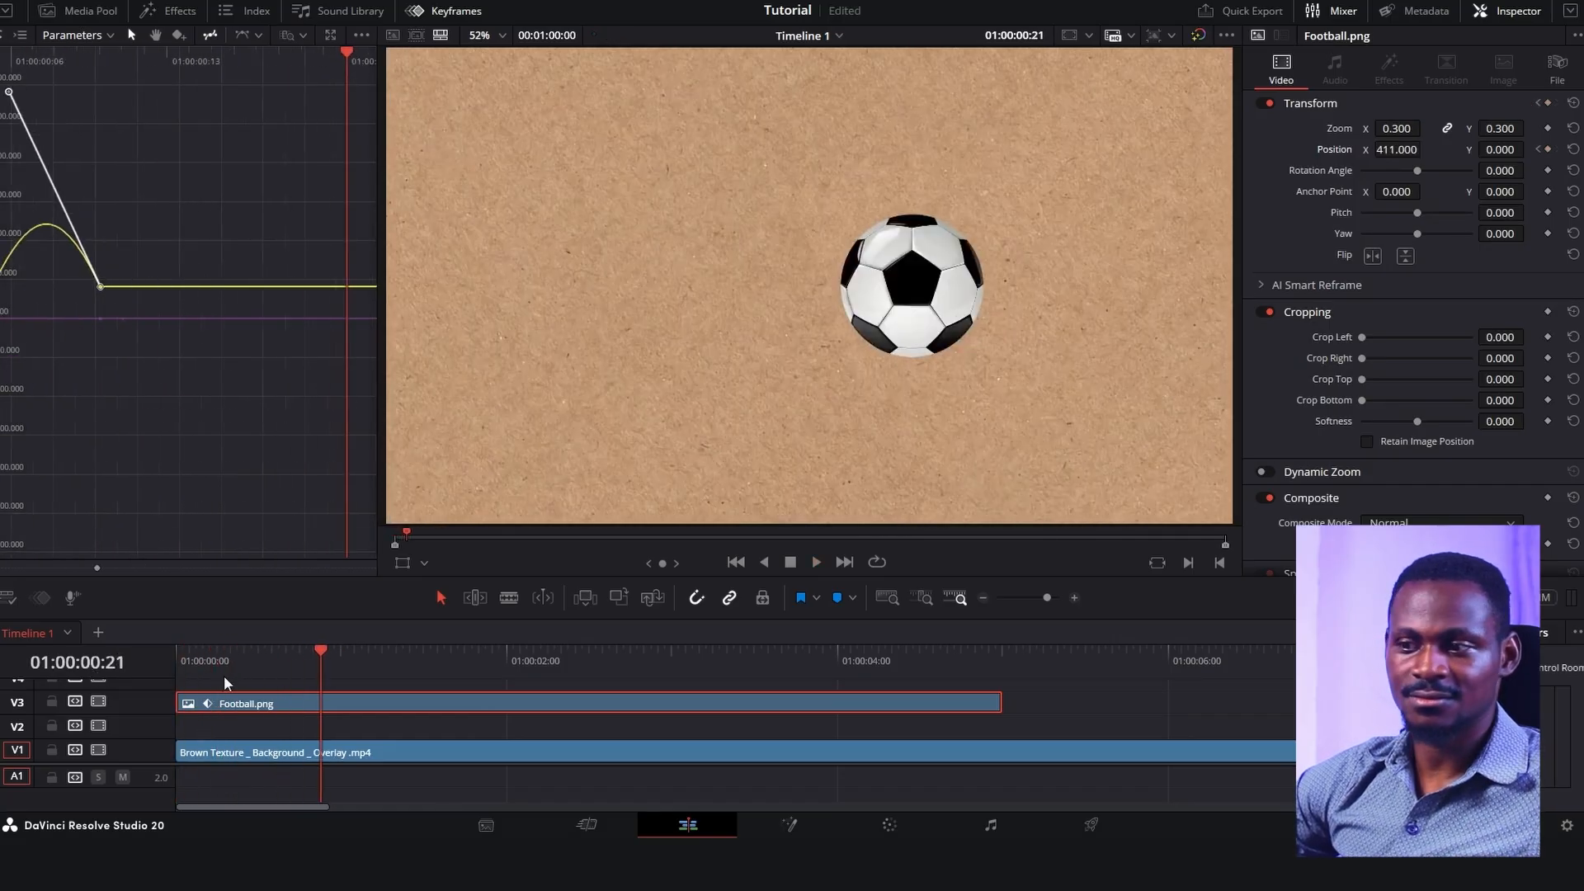
left_click_drag(308, 663, 157, 665)
key("space")
key("space")
left_click_drag(309, 651, 53, 656)
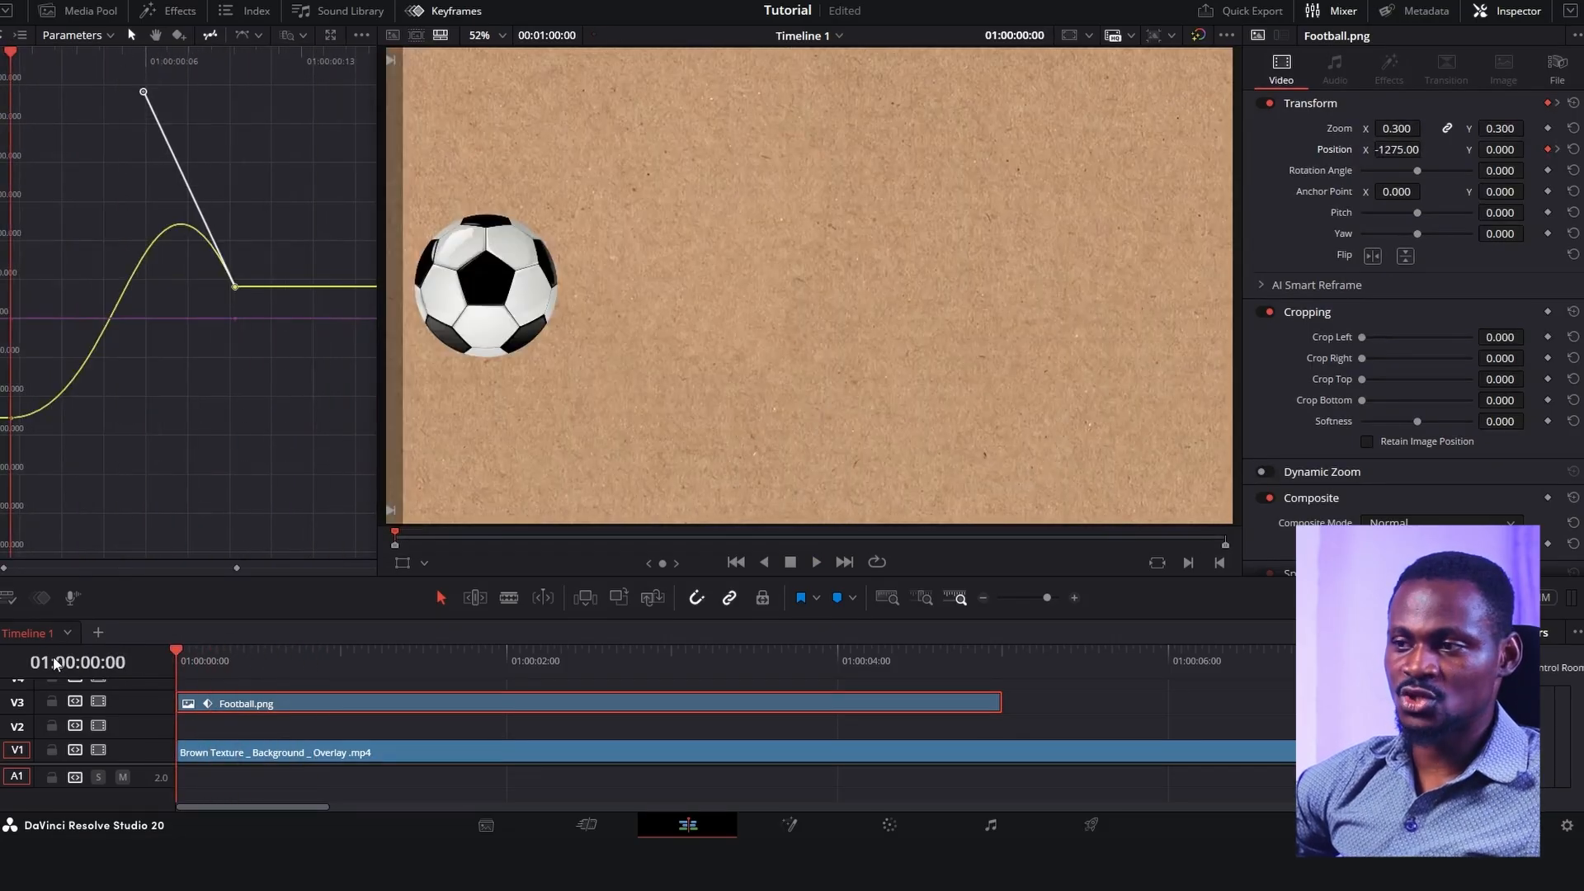